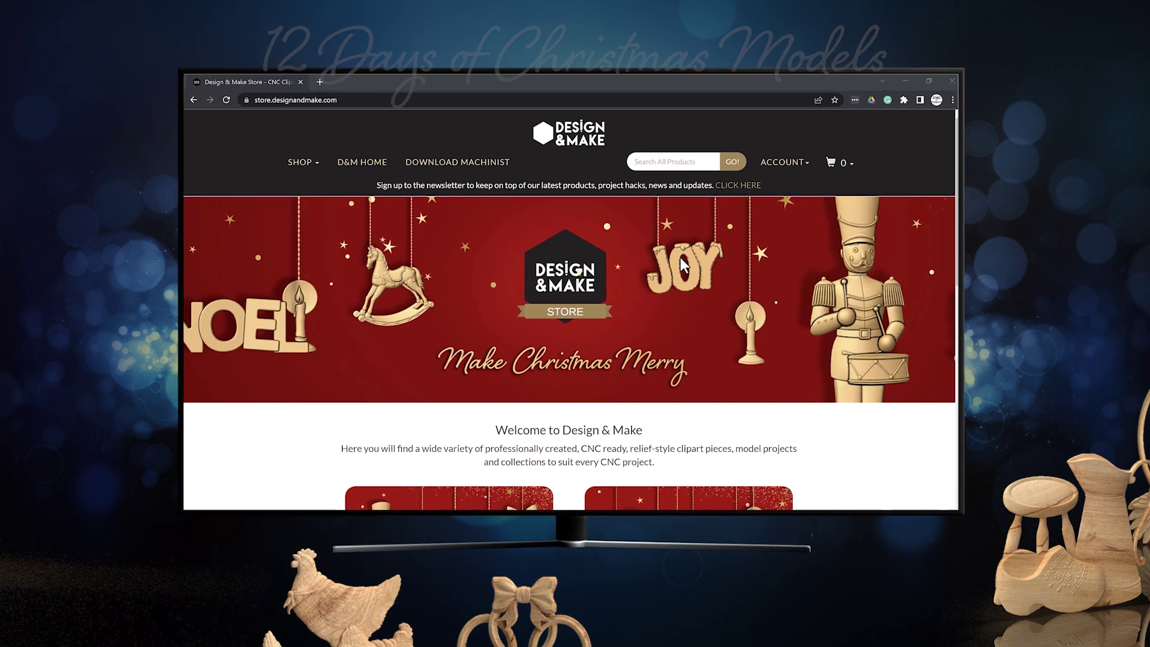
Step: Search the store for 12 Days of Christmas and open the 12 Days Of Christmas project page
{"action": "left_click", "coordinate": [649, 149]}
{"action": "type", "text": "12"}
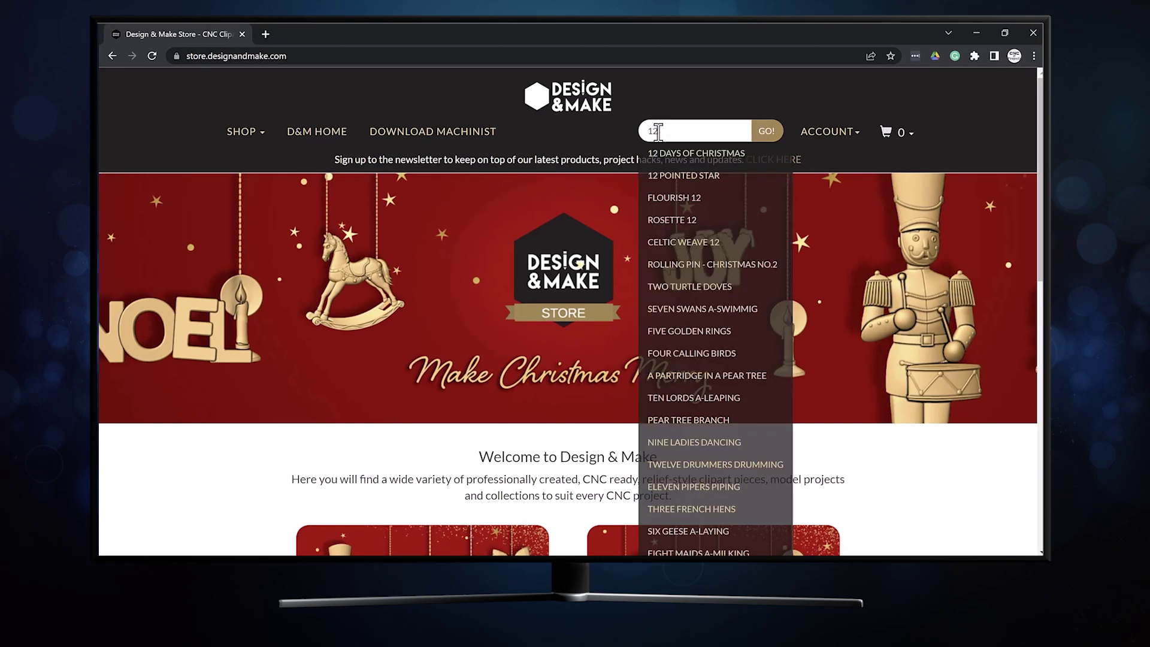
{"action": "type", "text": " Day"}
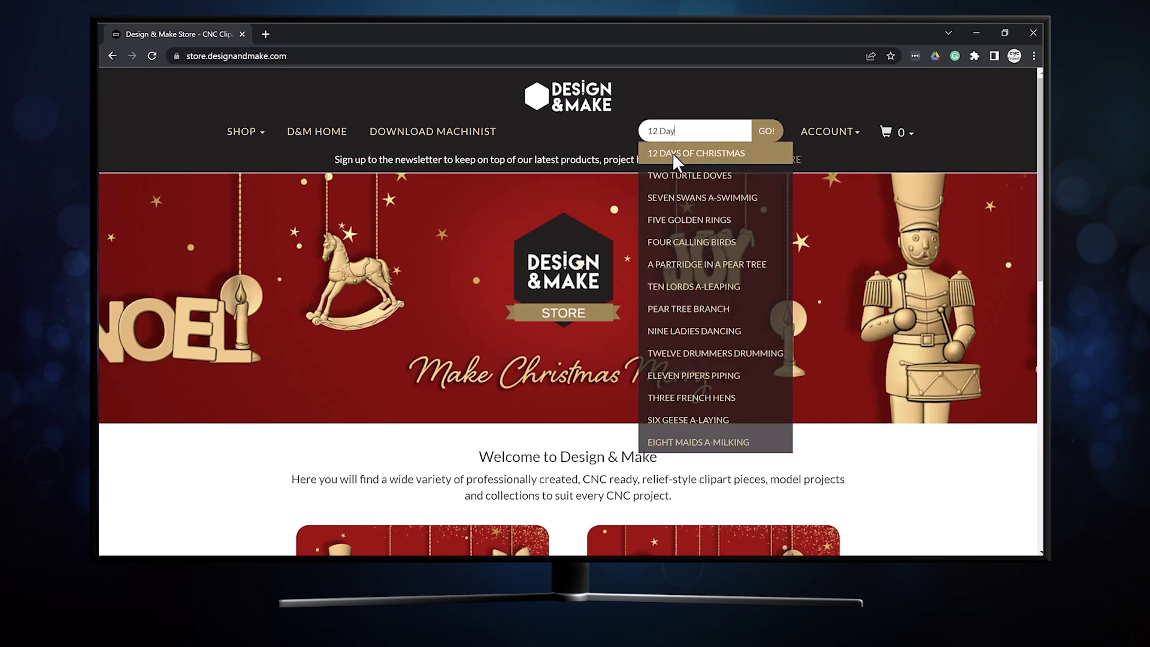
{"action": "left_click", "coordinate": [671, 153]}
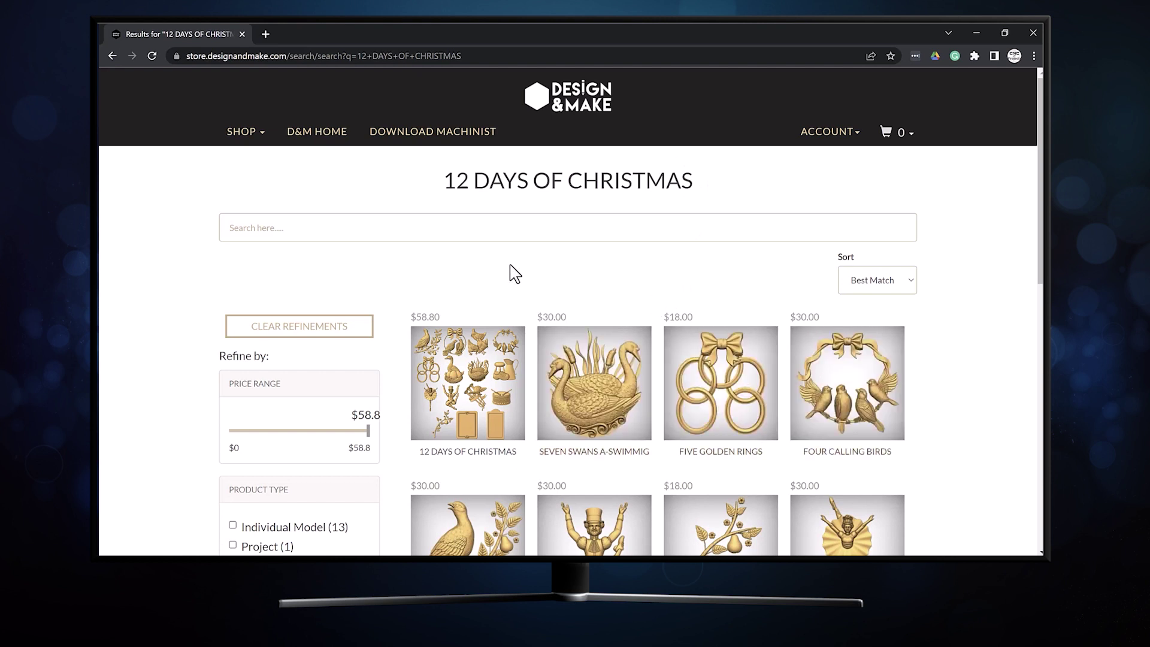
{"action": "left_click", "coordinate": [483, 358]}
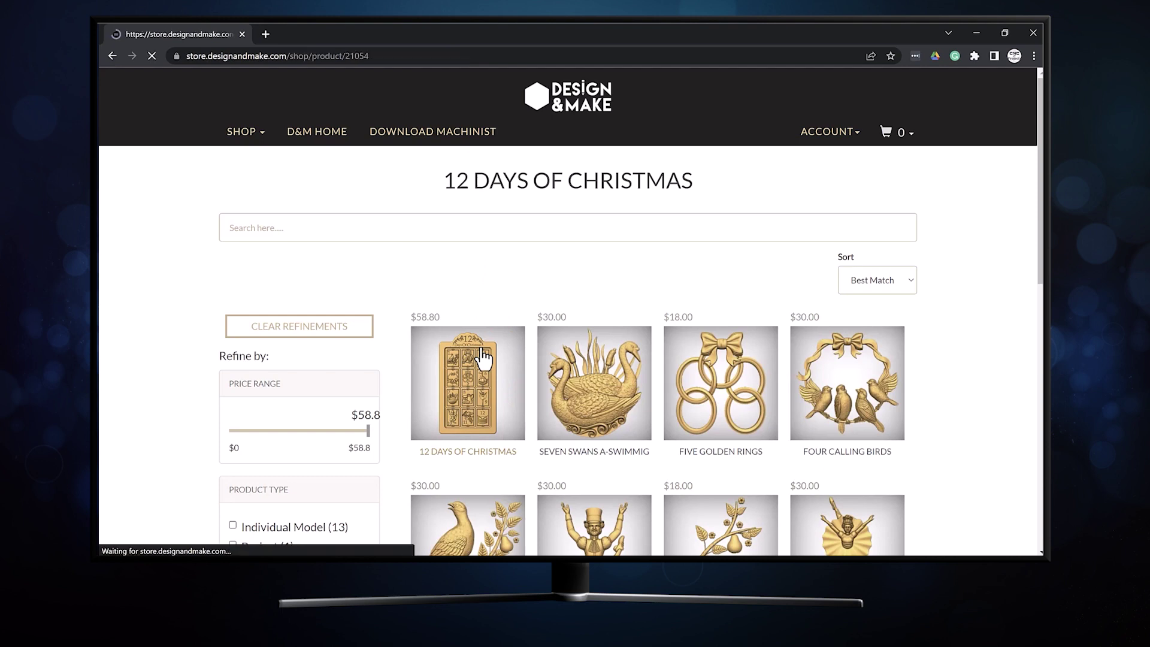
Step: Look through the project page's included models, description, assembled layouts, project sheet and food-for-thought examples
{"action": "scroll", "coordinate": [484, 358], "scroll_direction": "down", "scroll_amount": 1}
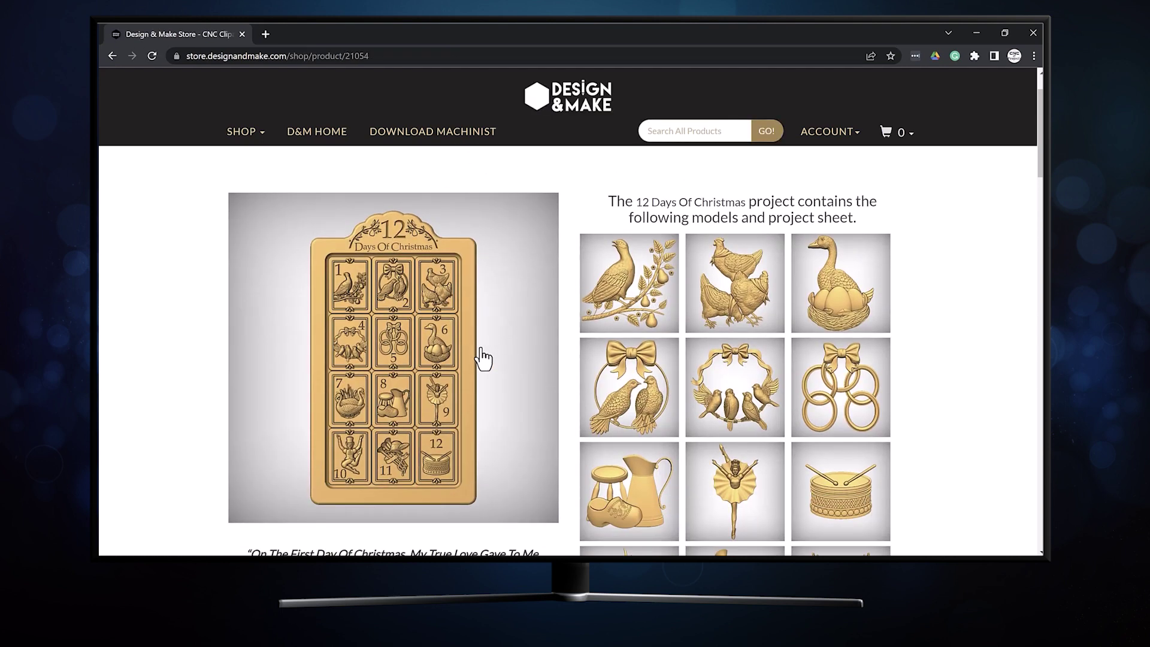
{"action": "scroll", "coordinate": [726, 308], "scroll_direction": "down", "scroll_amount": 1}
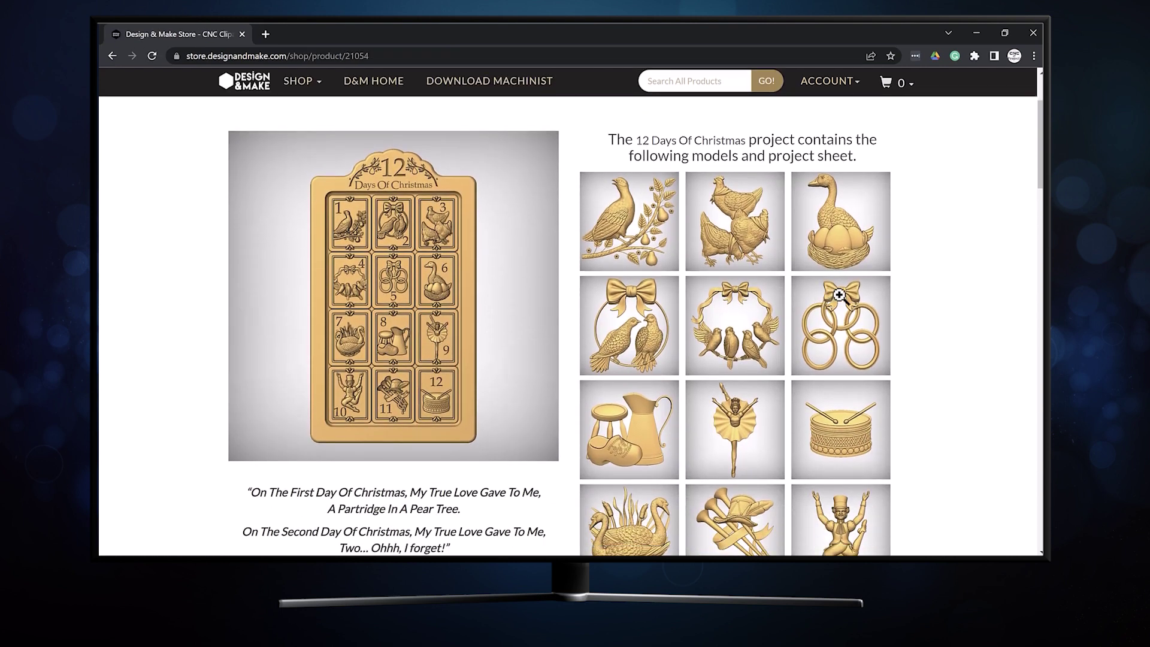
{"action": "scroll", "coordinate": [656, 349], "scroll_direction": "down", "scroll_amount": 2}
{"action": "scroll", "coordinate": [744, 374], "scroll_direction": "down", "scroll_amount": 1}
{"action": "scroll", "coordinate": [718, 371], "scroll_direction": "down", "scroll_amount": 1}
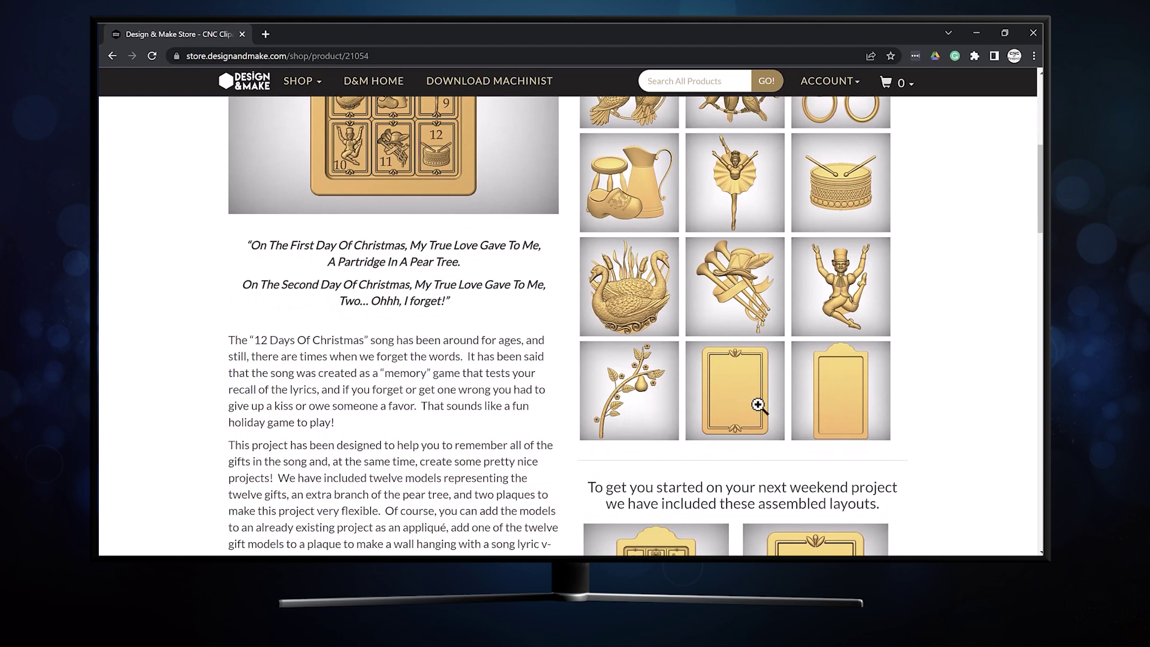
{"action": "scroll", "coordinate": [704, 383], "scroll_direction": "down", "scroll_amount": 4}
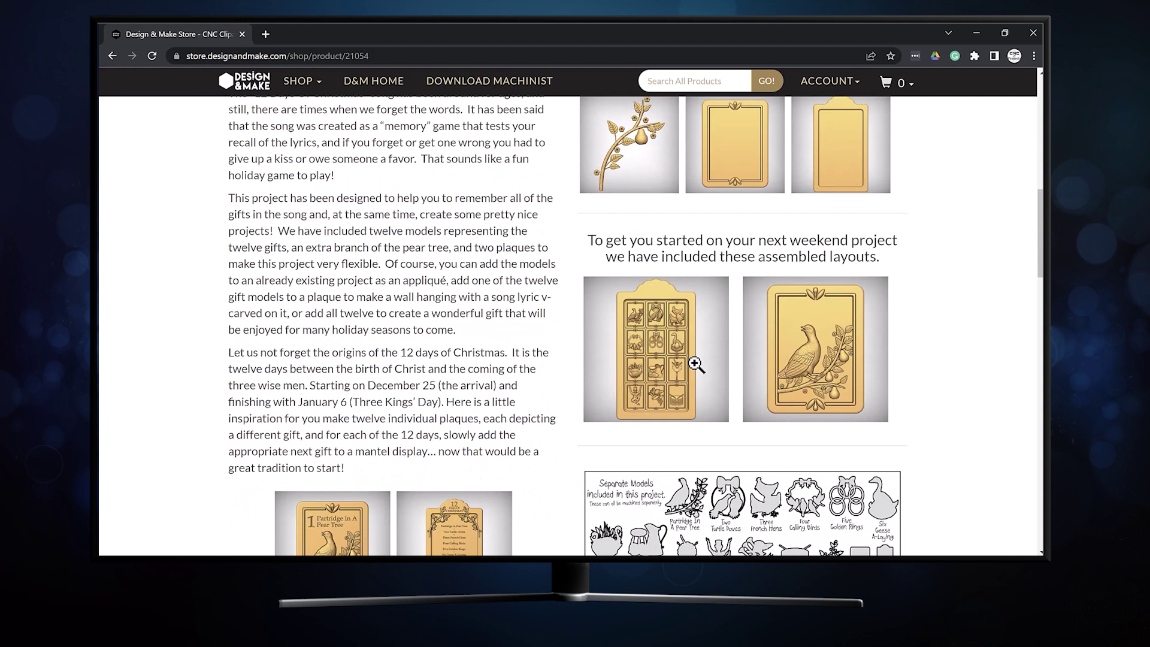
{"action": "scroll", "coordinate": [694, 363], "scroll_direction": "down", "scroll_amount": 5}
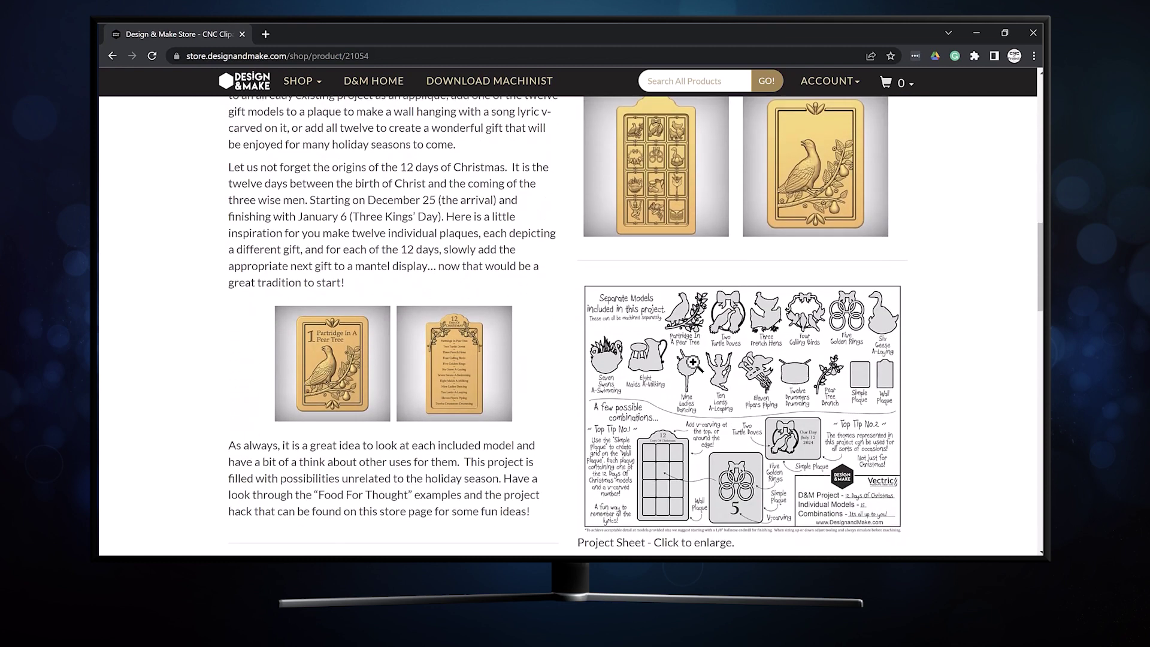
{"action": "scroll", "coordinate": [694, 363], "scroll_direction": "down", "scroll_amount": 3}
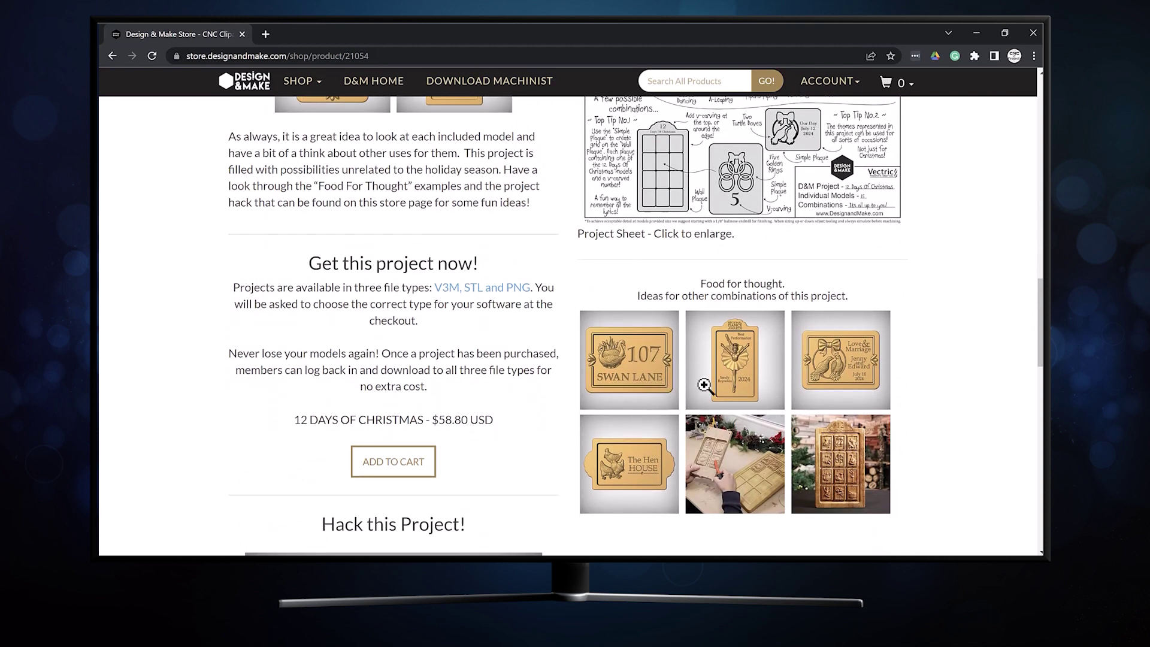
Step: View enlarged images of the Regional Dance Awards plaque, the Love & Marriage plaque and the project sheet
{"action": "left_click", "coordinate": [742, 375]}
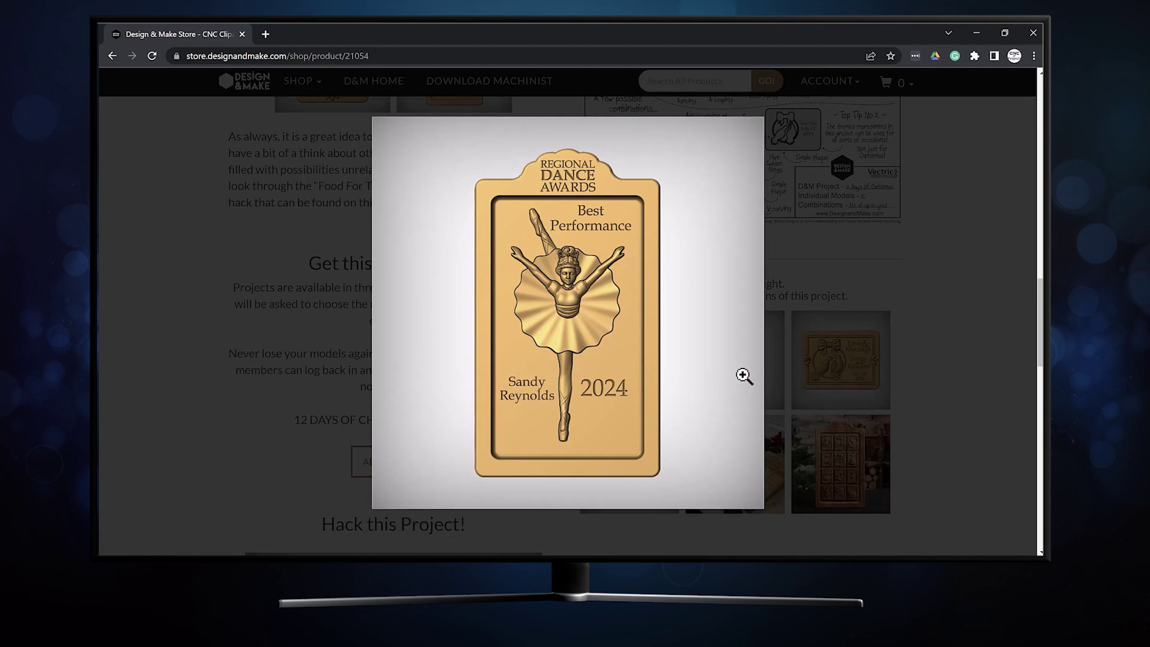
{"action": "left_click", "coordinate": [790, 286]}
{"action": "left_click", "coordinate": [820, 366]}
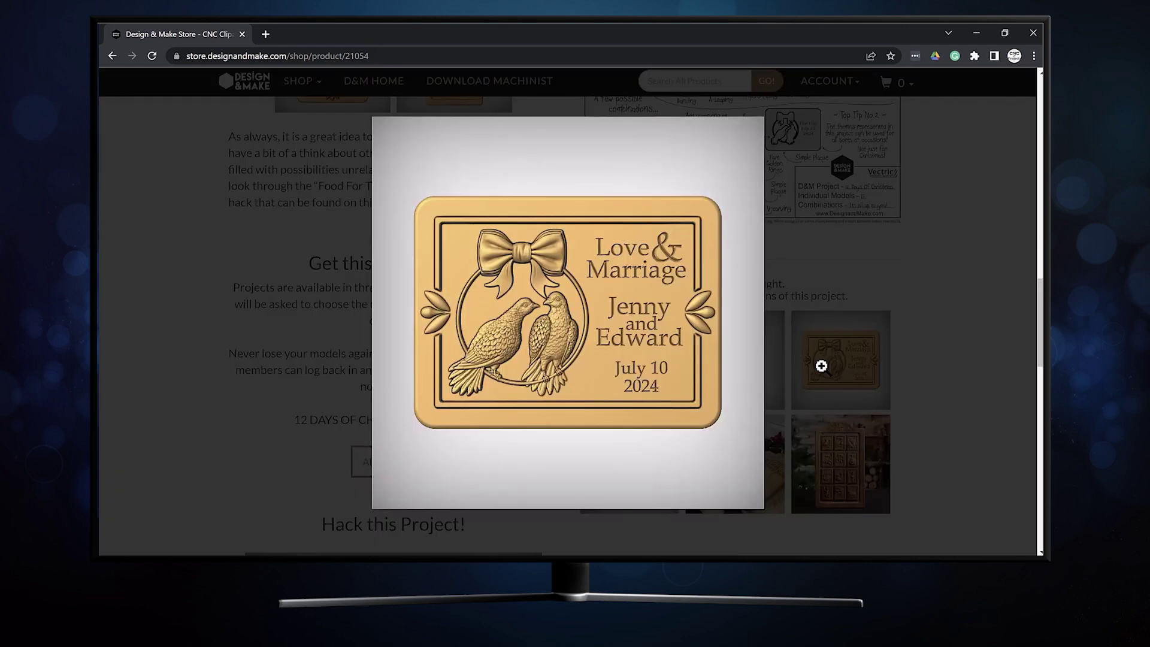
{"action": "left_click", "coordinate": [837, 275]}
{"action": "scroll", "coordinate": [834, 282], "scroll_direction": "up", "scroll_amount": 3}
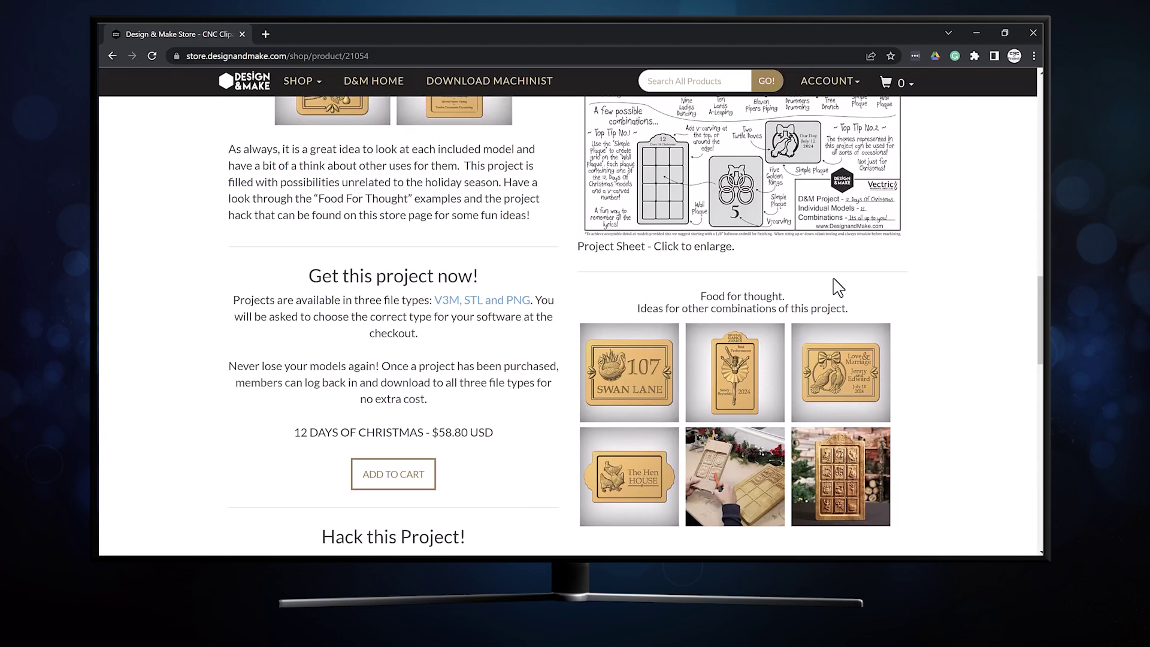
{"action": "left_click", "coordinate": [785, 286]}
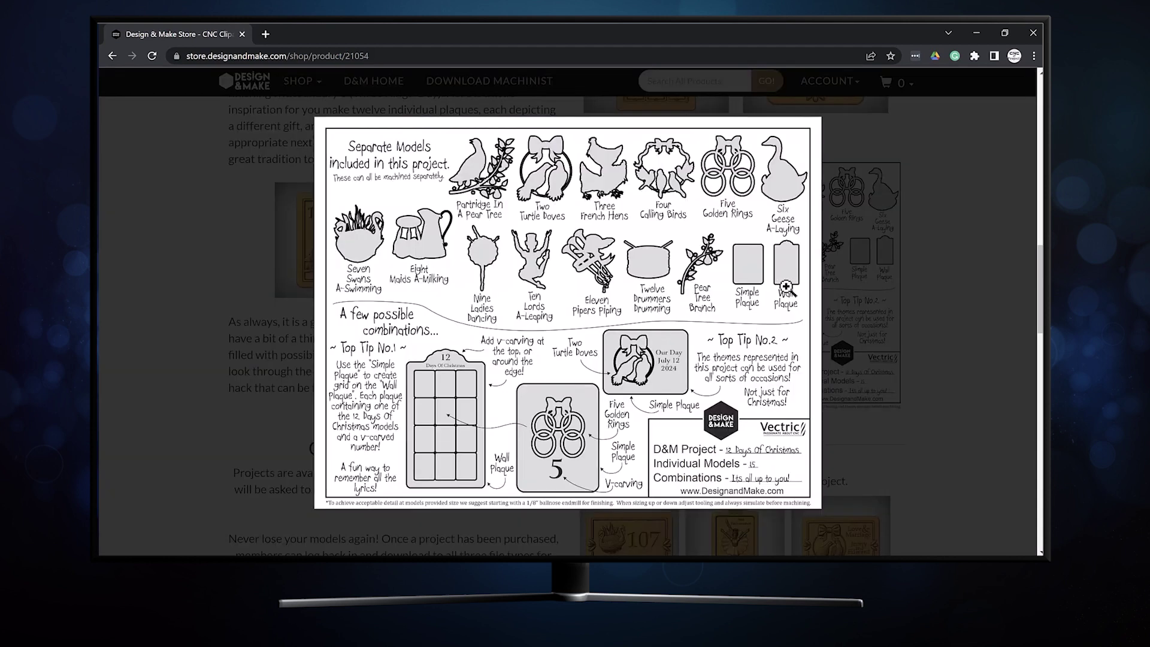
{"action": "left_click", "coordinate": [843, 431]}
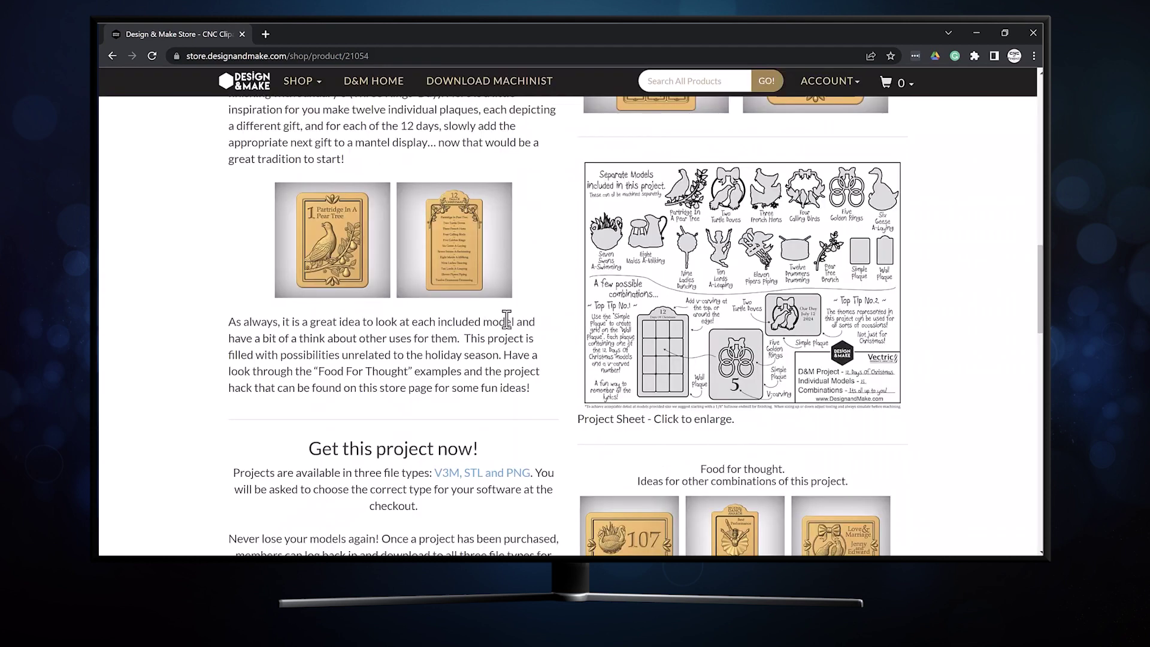
Step: Add the 12 Days Of Christmas project to the cart
{"action": "scroll", "coordinate": [507, 317], "scroll_direction": "down", "scroll_amount": 5}
{"action": "left_click", "coordinate": [395, 400]}
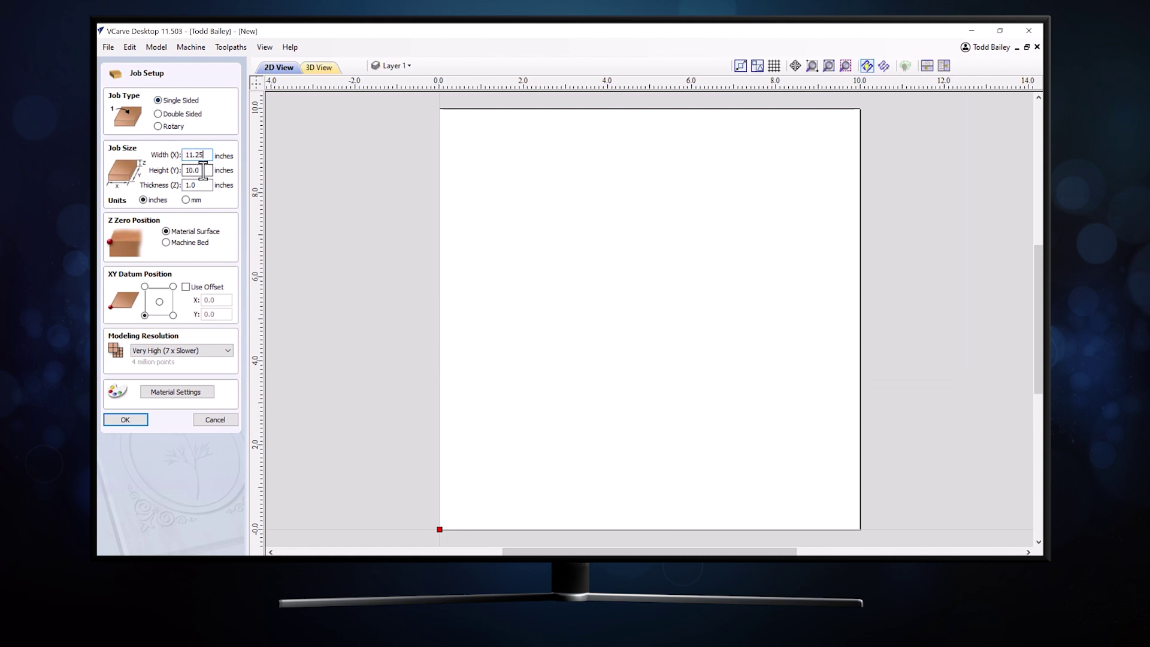
Step: In VCarve Desktop, set the job size to 11.25 by 16.5 inches, 1.0 inch thick, with the XY datum at the centre
{"action": "key", "text": "Tab"}
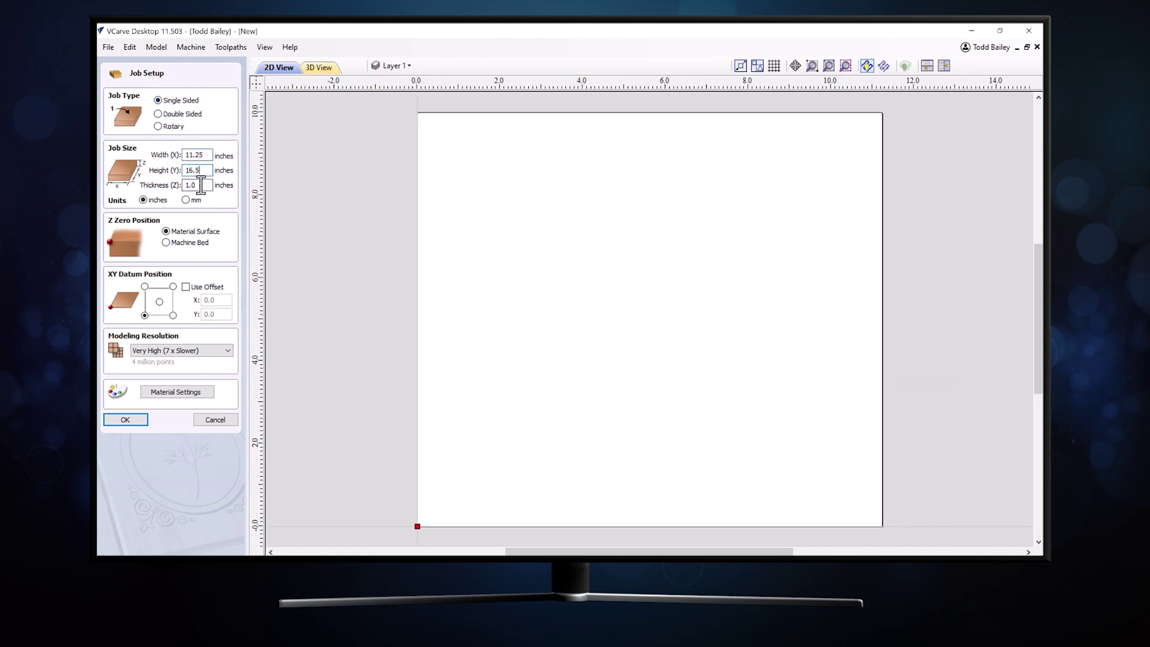
{"action": "left_click", "coordinate": [199, 183]}
{"action": "left_click", "coordinate": [158, 303]}
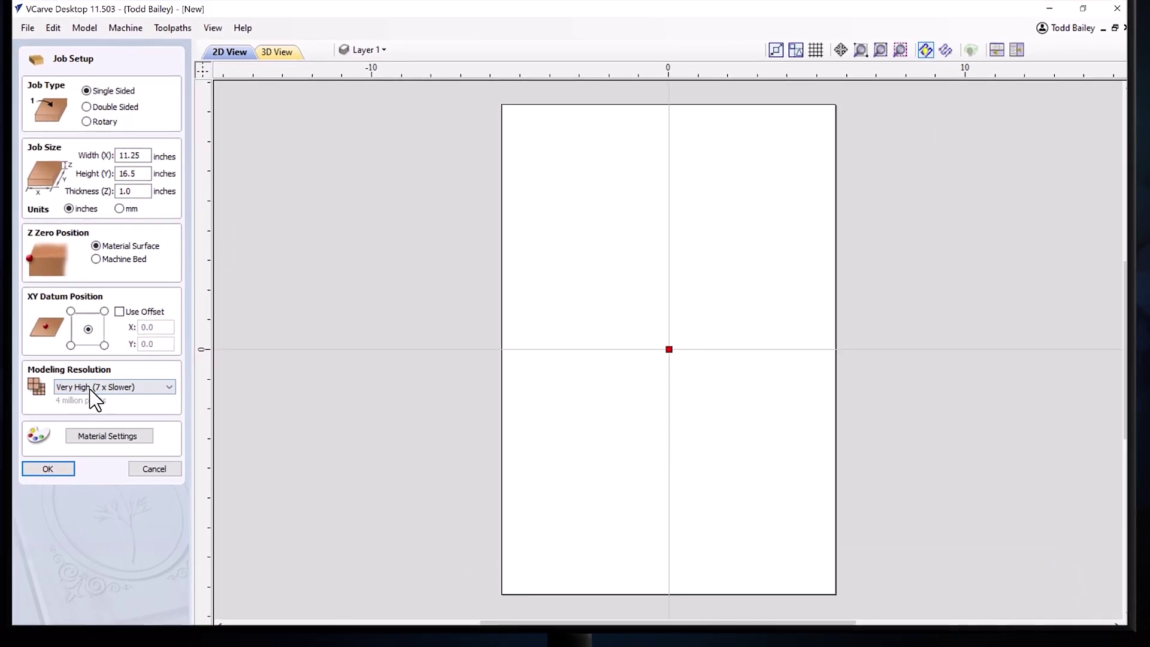
Step: Set the modeling resolution to Very High (7 x Slower) and the material appearance to Oak Soft, and accept the job setup
{"action": "left_click", "coordinate": [90, 387]}
{"action": "left_click", "coordinate": [88, 418]}
{"action": "left_click", "coordinate": [114, 437]}
{"action": "left_click", "coordinate": [142, 476]}
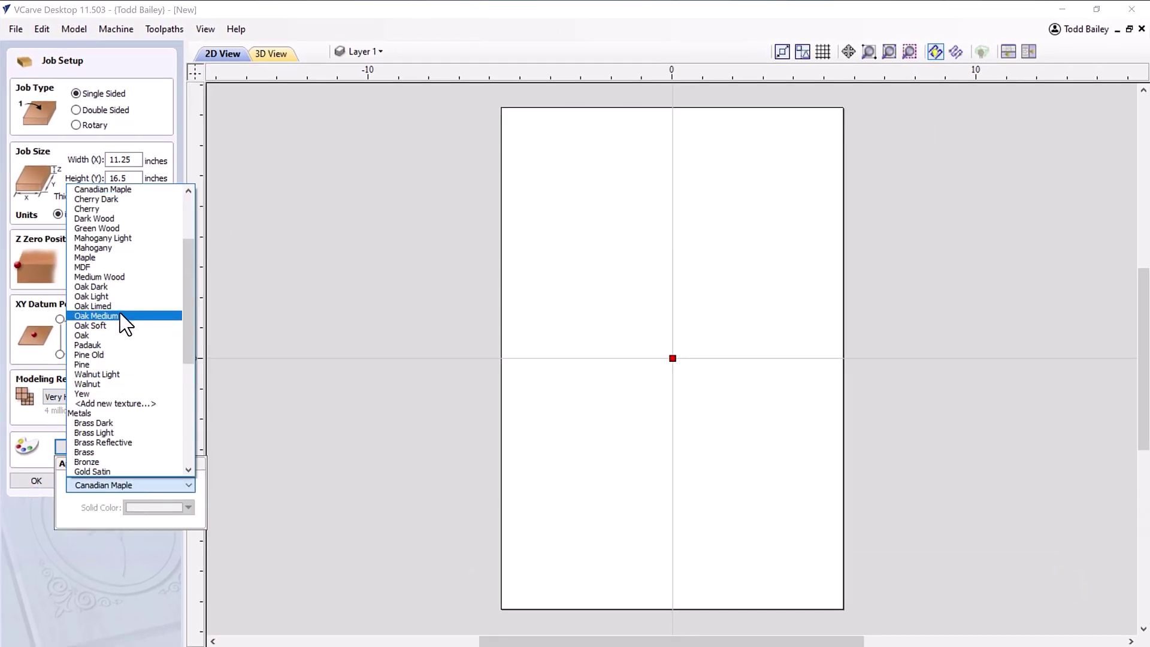
{"action": "left_click", "coordinate": [110, 325]}
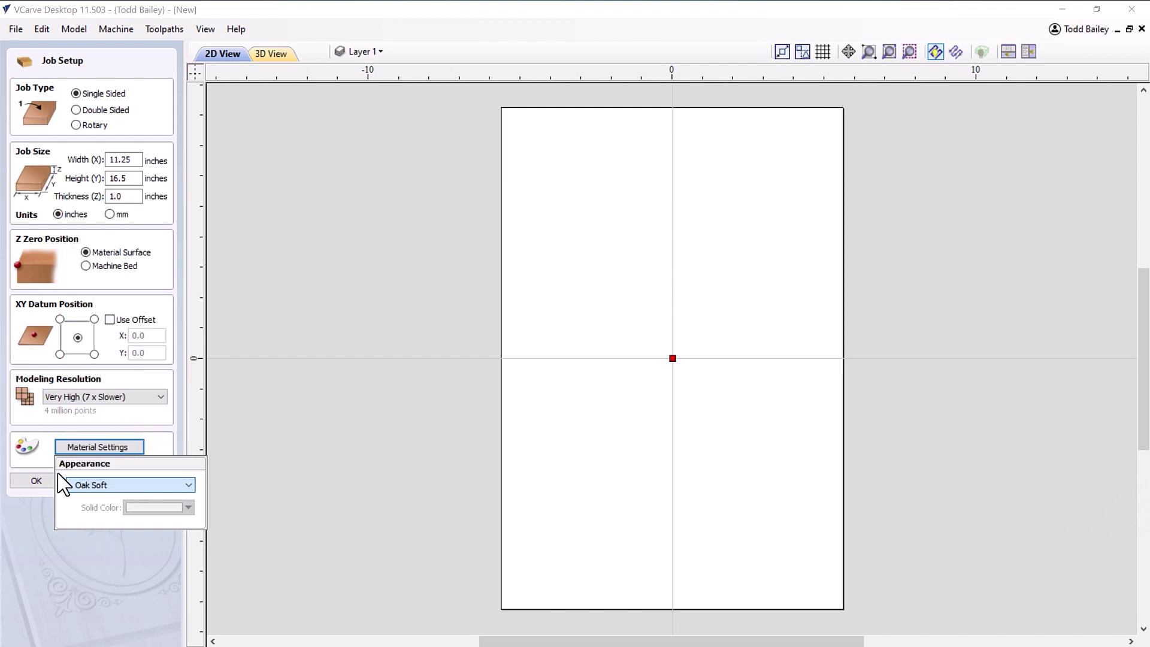
{"action": "left_click", "coordinate": [28, 482]}
{"action": "left_click", "coordinate": [29, 481]}
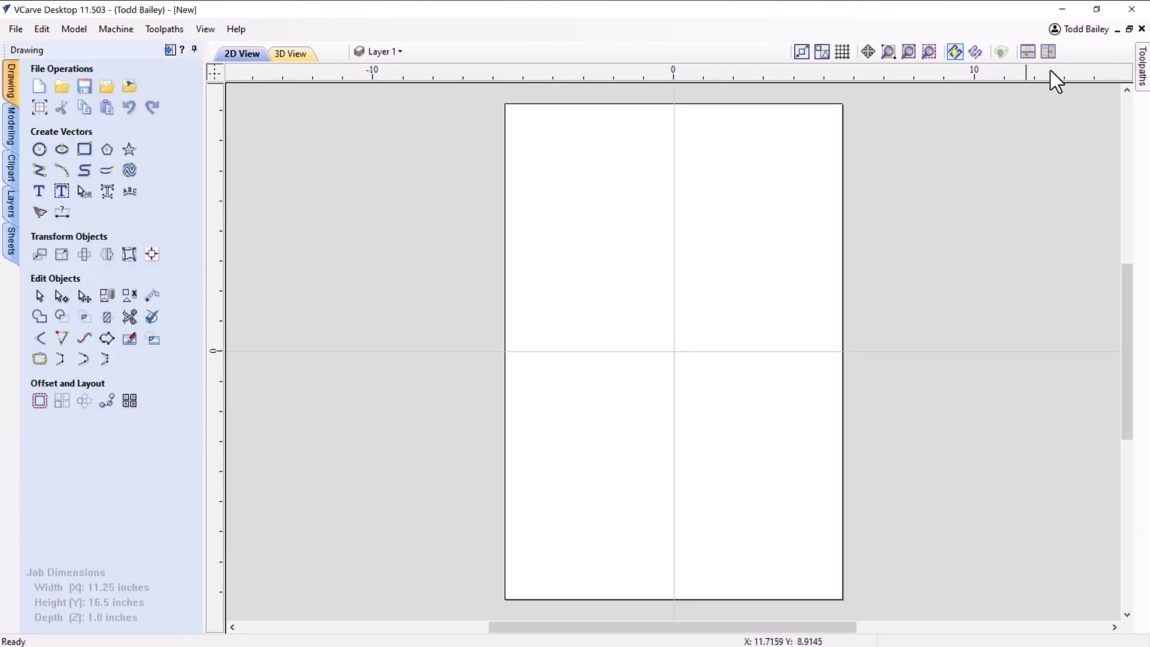
Step: Show the 2D and 3D views side by side and open the 12 Days Of Christmas clipart folder
{"action": "left_click", "coordinate": [1047, 52]}
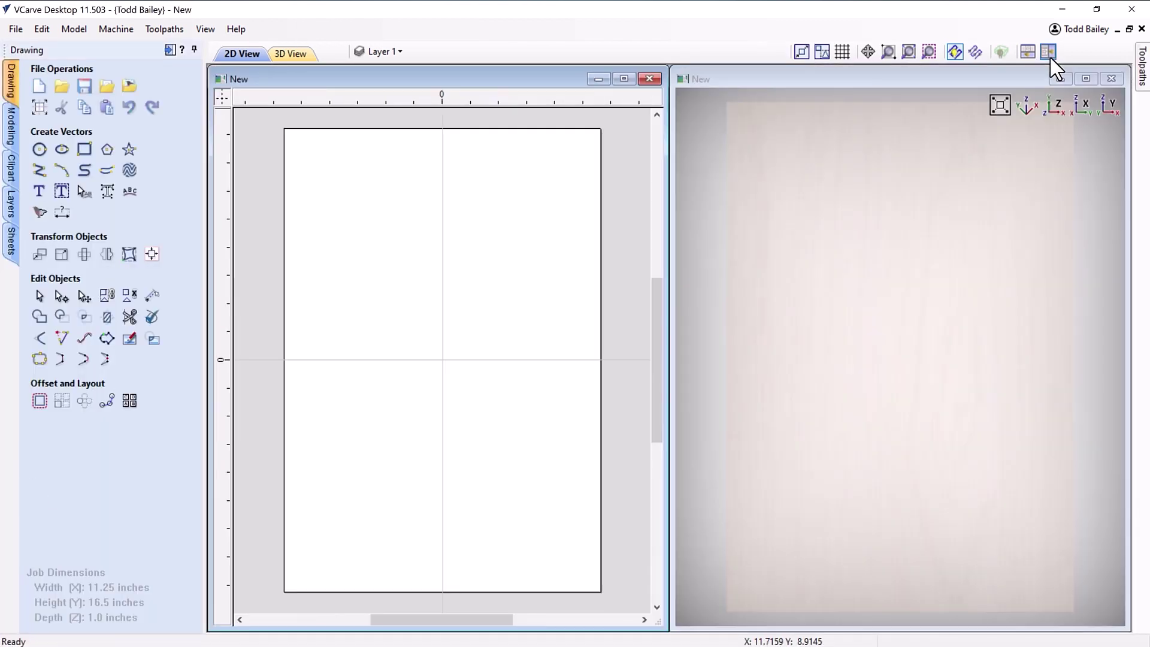
{"action": "left_click", "coordinate": [12, 135]}
{"action": "left_click", "coordinate": [16, 165]}
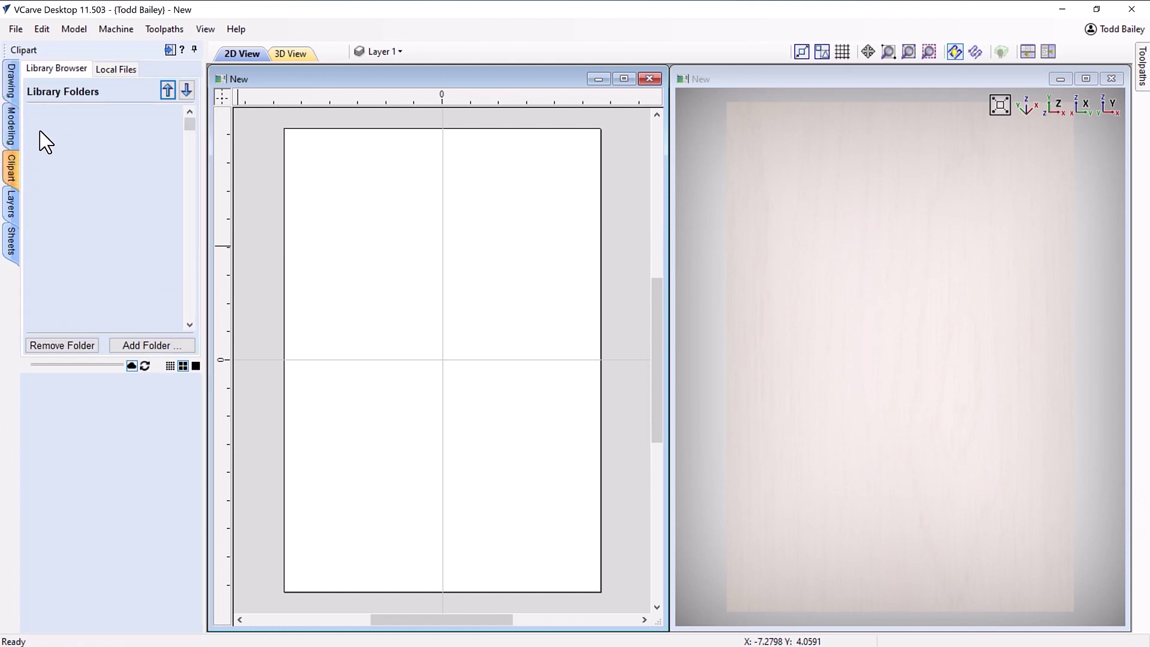
{"action": "left_click", "coordinate": [40, 129]}
{"action": "left_click", "coordinate": [48, 156]}
Step: Add the Wall Plaque clipart centred on the job and enlarge it to about 8.76 by 15.41 inches
{"action": "left_click_drag", "start_coordinate": [196, 417], "coordinate": [198, 536]}
{"action": "double_click", "coordinate": [158, 571]}
{"action": "left_click_drag", "start_coordinate": [388, 273], "coordinate": [319, 155]}
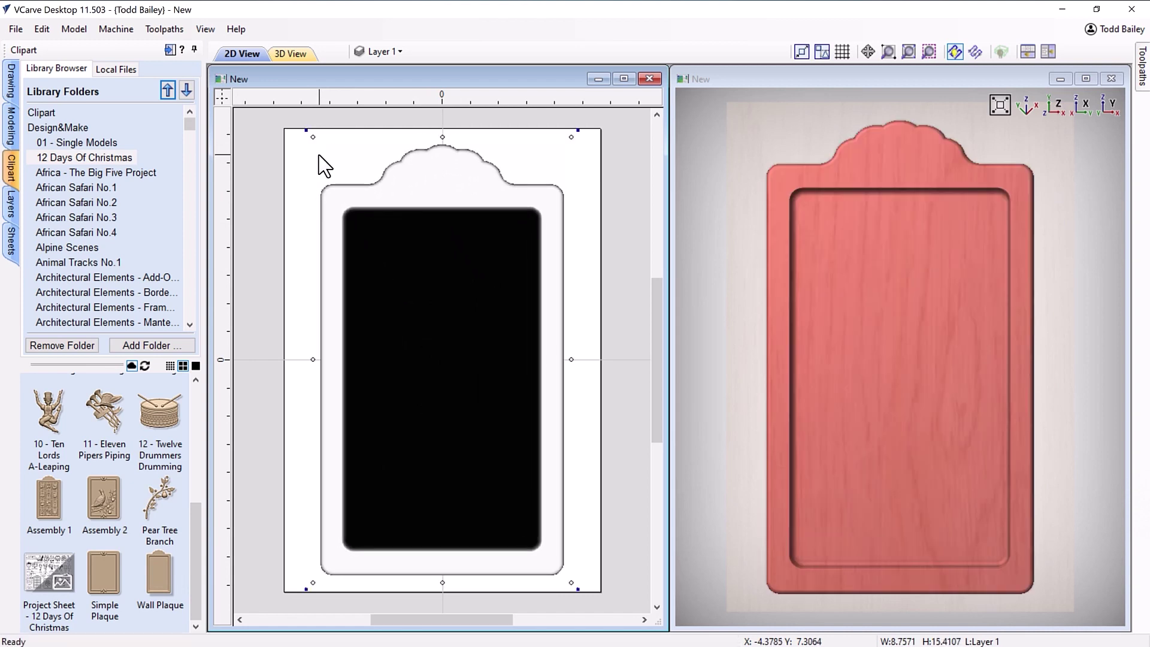
{"action": "left_click", "coordinate": [297, 225]}
Step: Add the Simple Plaque clipart inside the wall plaque and shrink it to about 2.28 by 3 inches
{"action": "mouse_move", "coordinate": [198, 554]}
{"action": "left_mouse_down"}
{"action": "mouse_move", "coordinate": [192, 400]}
{"action": "mouse_move", "coordinate": [203, 550]}
{"action": "left_mouse_up"}
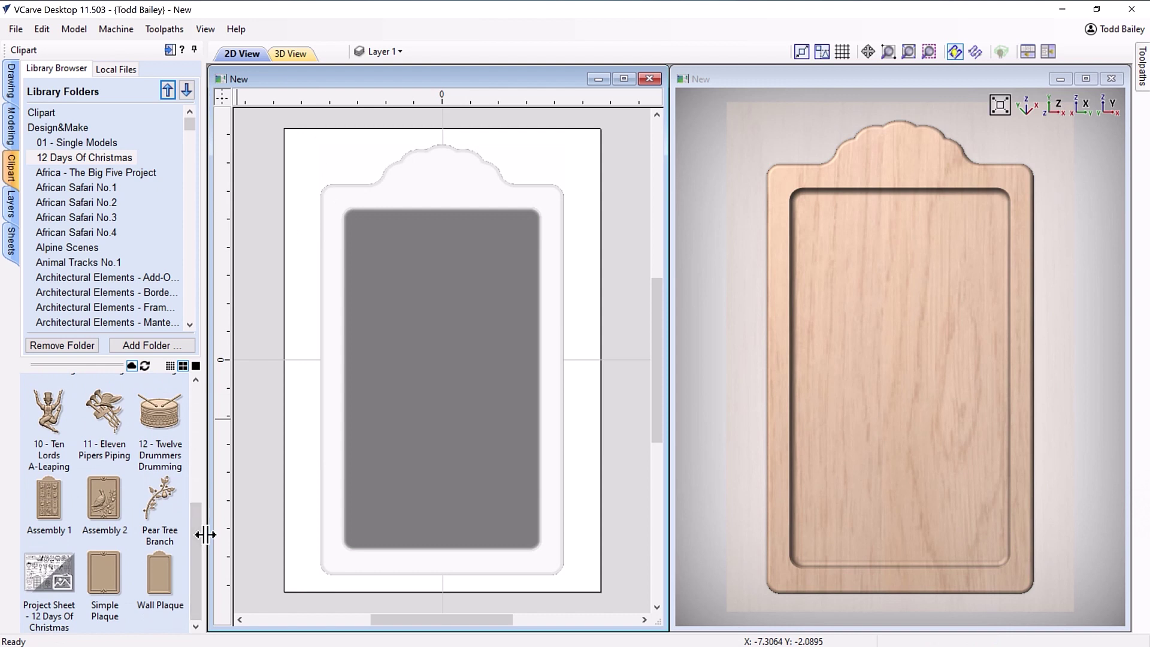
{"action": "left_click_drag", "start_coordinate": [104, 572], "coordinate": [453, 516]}
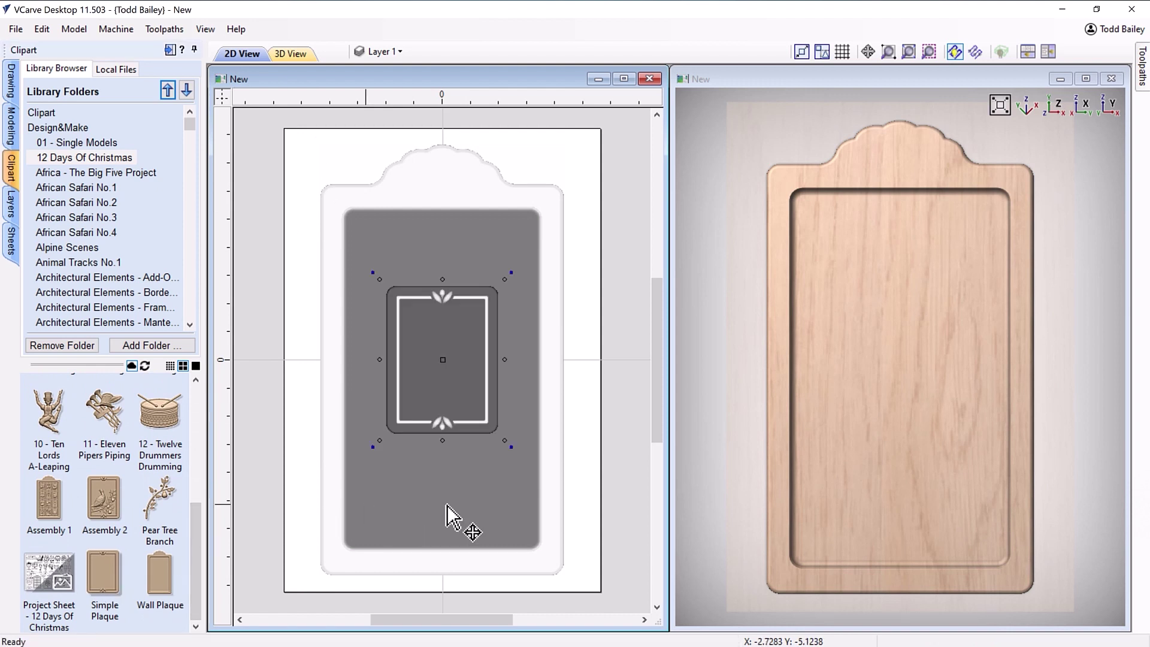
{"action": "left_click_drag", "start_coordinate": [503, 441], "coordinate": [461, 381]}
Step: Set the simple plaque's height to 2.75 inches with linked proportions and move it into the lower-left corner of the wall plaque's recess
{"action": "left_click", "coordinate": [11, 127]}
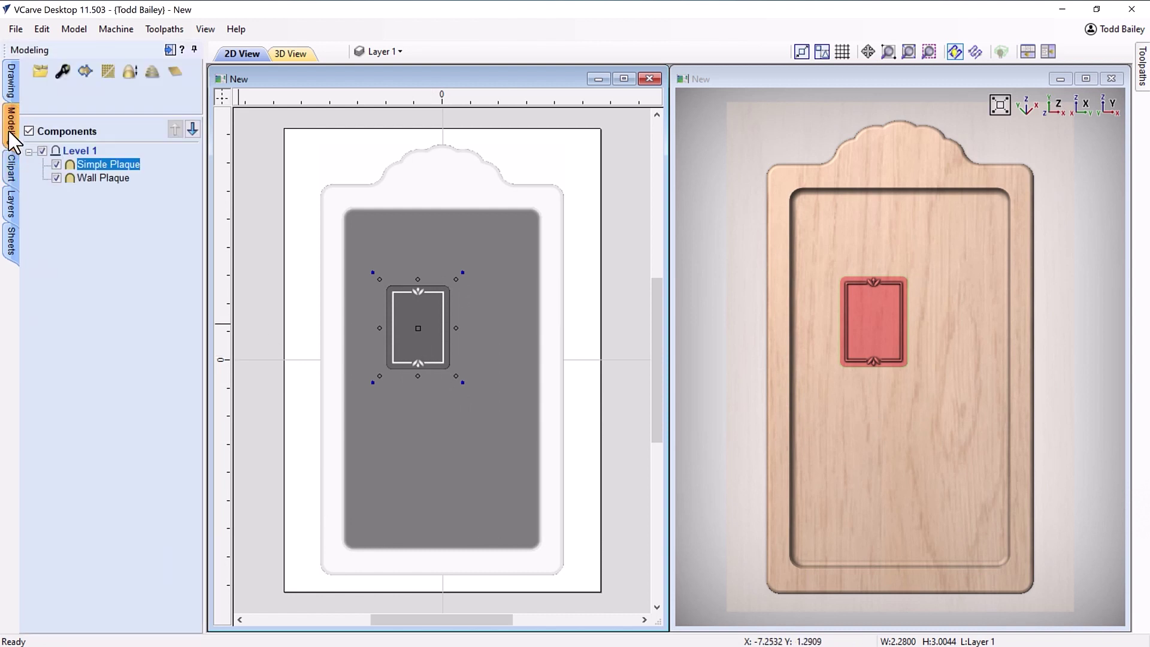
{"action": "left_click", "coordinate": [11, 81]}
{"action": "left_click", "coordinate": [61, 254]}
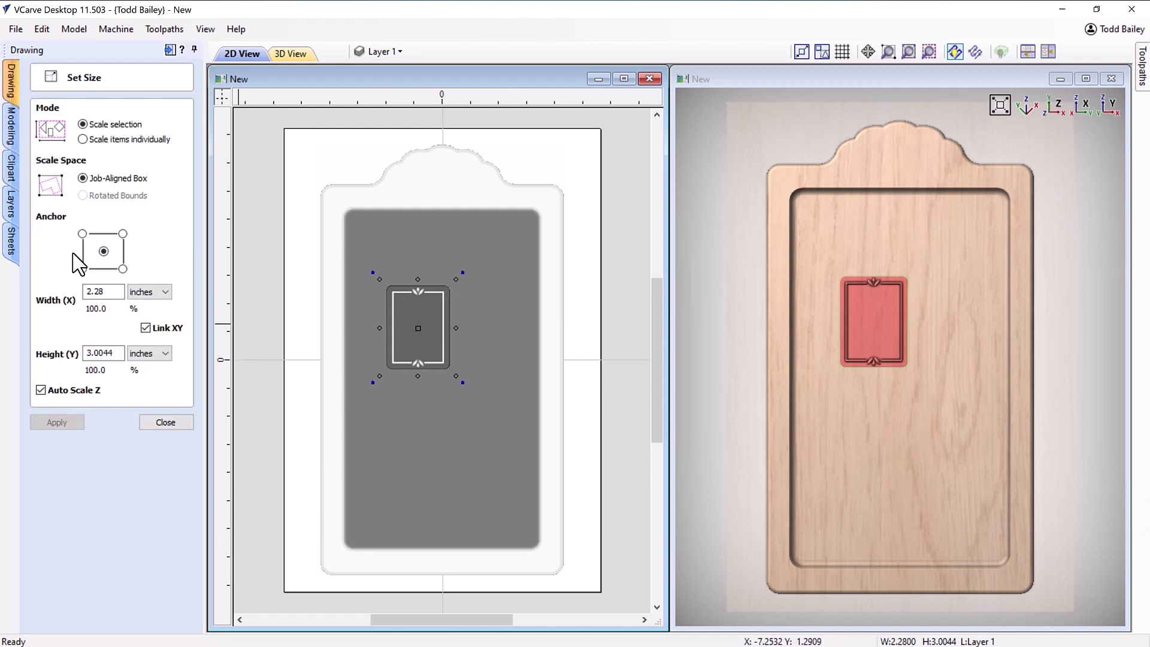
{"action": "type", "text": "2.75"}
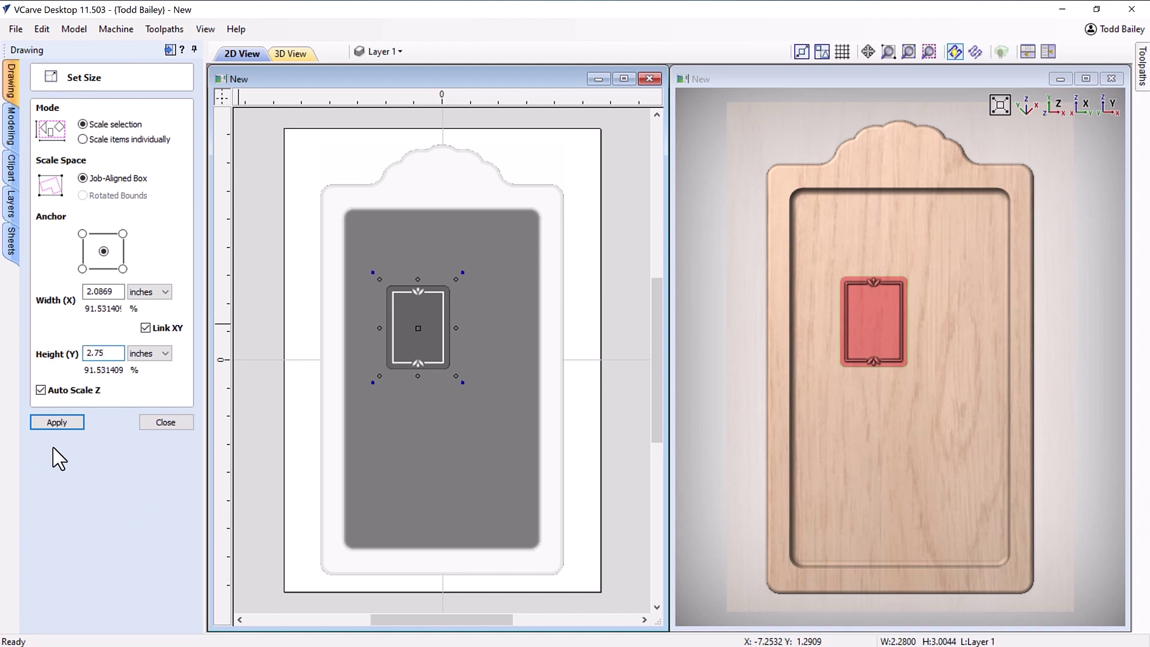
{"action": "left_click", "coordinate": [57, 423]}
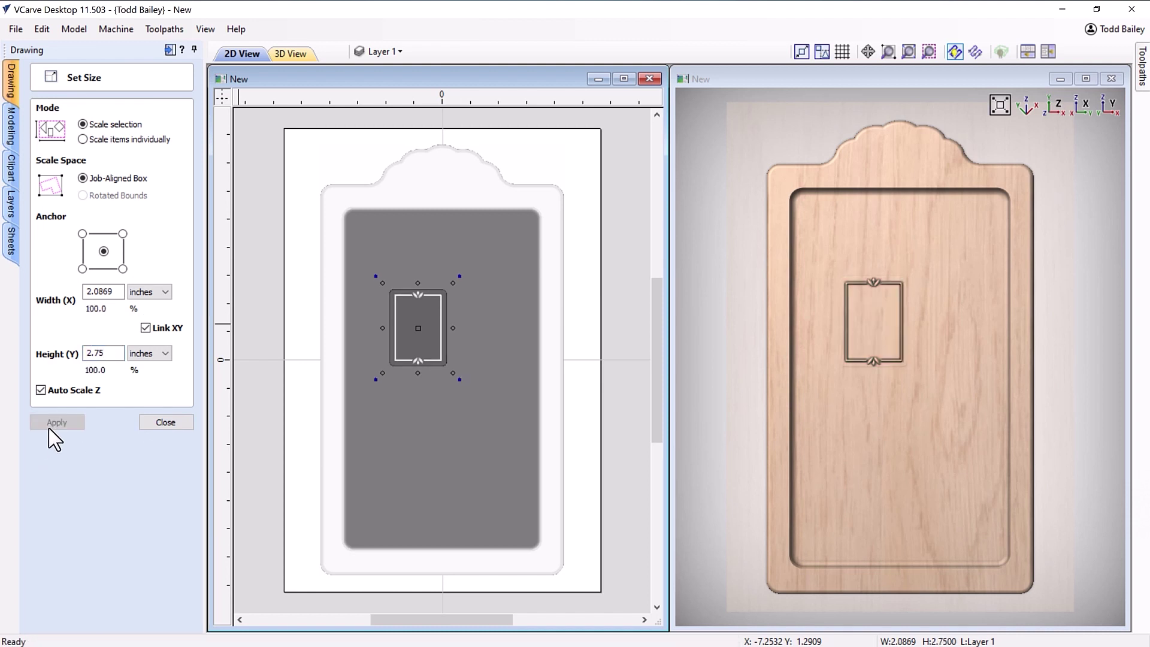
{"action": "left_click", "coordinate": [179, 424]}
{"action": "left_click_drag", "start_coordinate": [418, 334], "coordinate": [382, 510]}
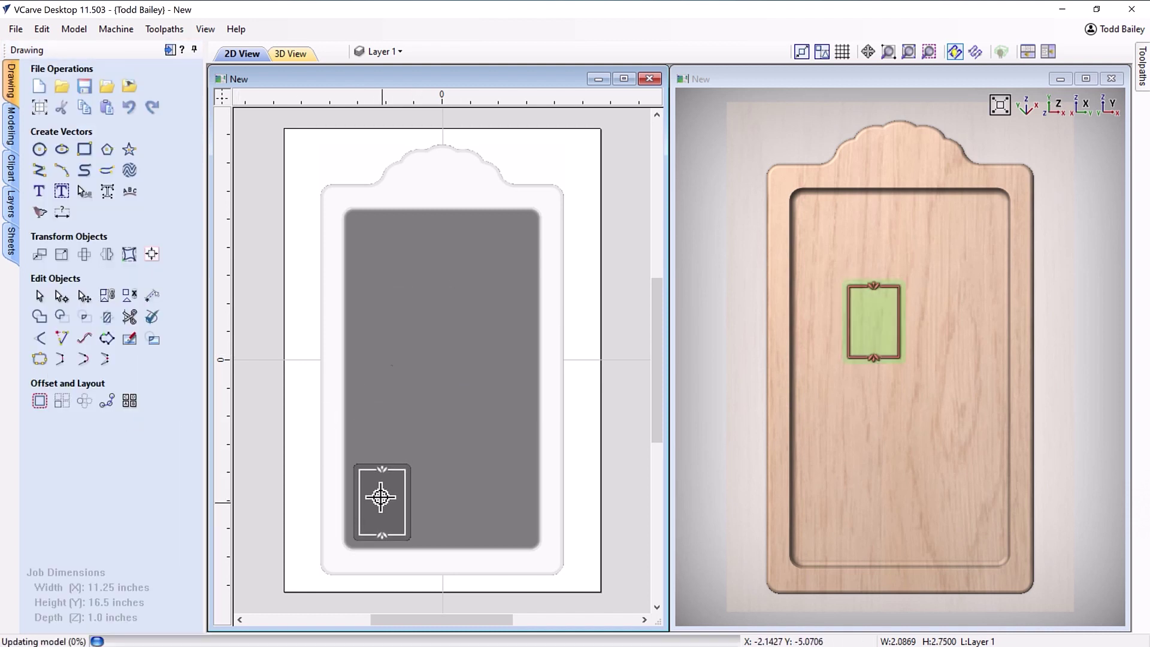
Step: Array-copy the simple plaque into 4 rows and 3 columns with 0.2 inch gaps in X and Y, grouping the copies
{"action": "left_click", "coordinate": [60, 400]}
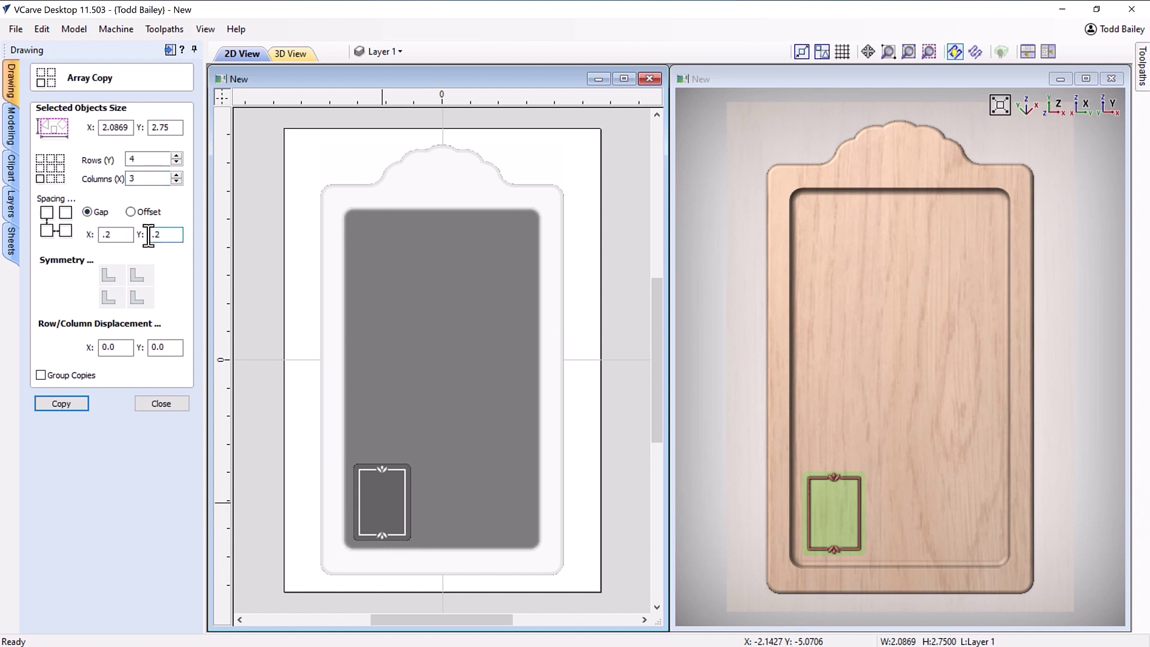
{"action": "left_click", "coordinate": [55, 404]}
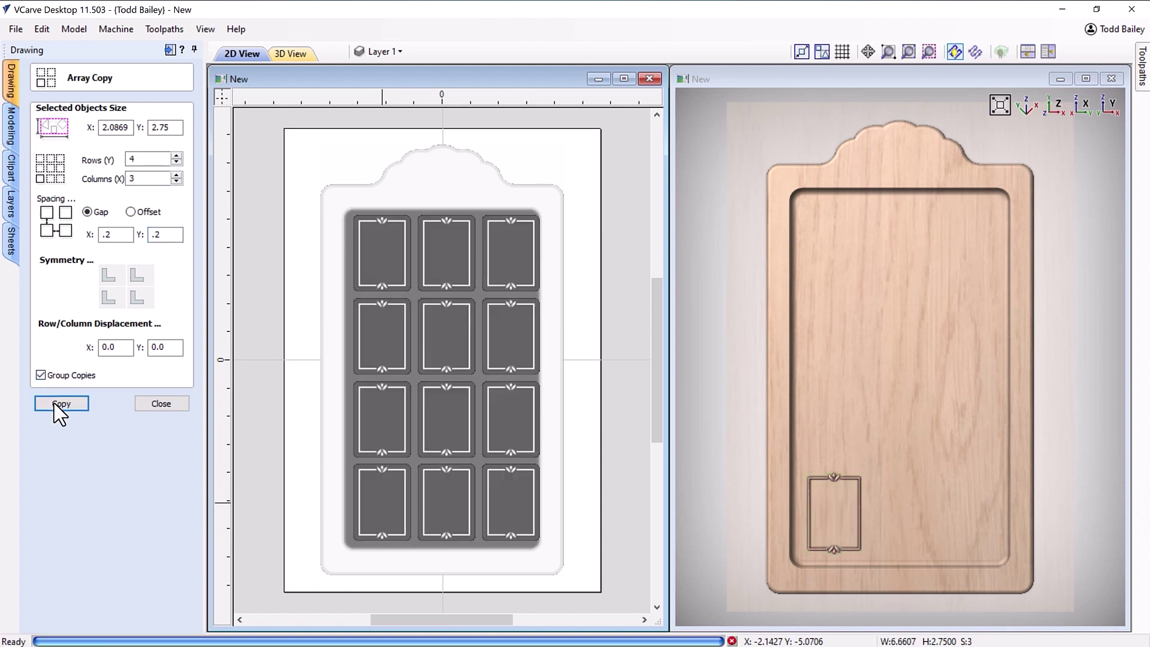
{"action": "left_click", "coordinate": [167, 407]}
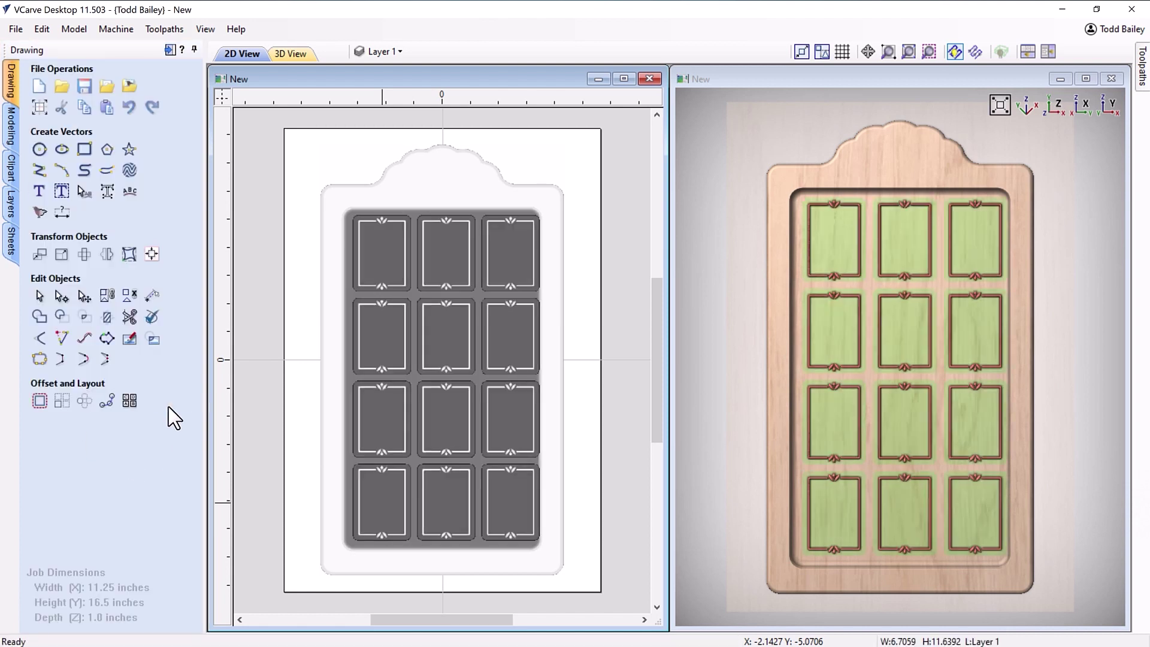
Step: Change the combine mode of the Simple Plaque group so the plaques stand raised inside the wall plaque
{"action": "left_click", "coordinate": [10, 125]}
{"action": "right_click", "coordinate": [96, 166]}
{"action": "mouse_move", "coordinate": [207, 178]}
{"action": "left_click", "coordinate": [82, 179]}
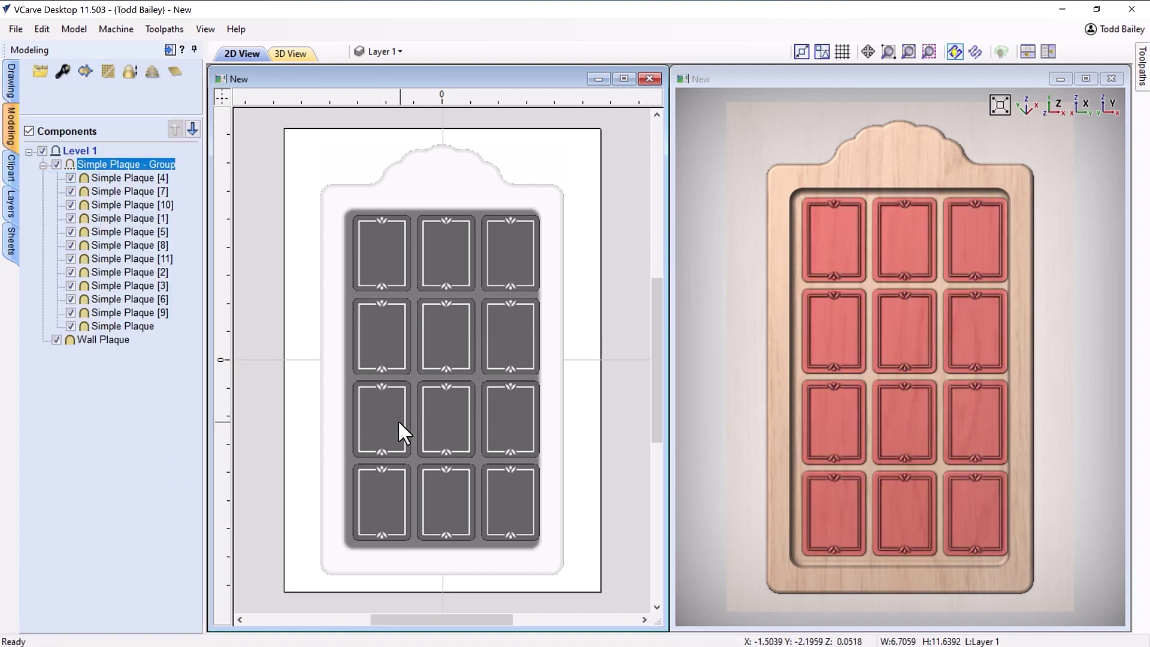
Step: Centre the Simple Plaque group on the material, and shift it down until it sits centred in the wall plaque's recess
{"action": "left_click", "coordinate": [399, 426]}
{"action": "left_click", "coordinate": [11, 81]}
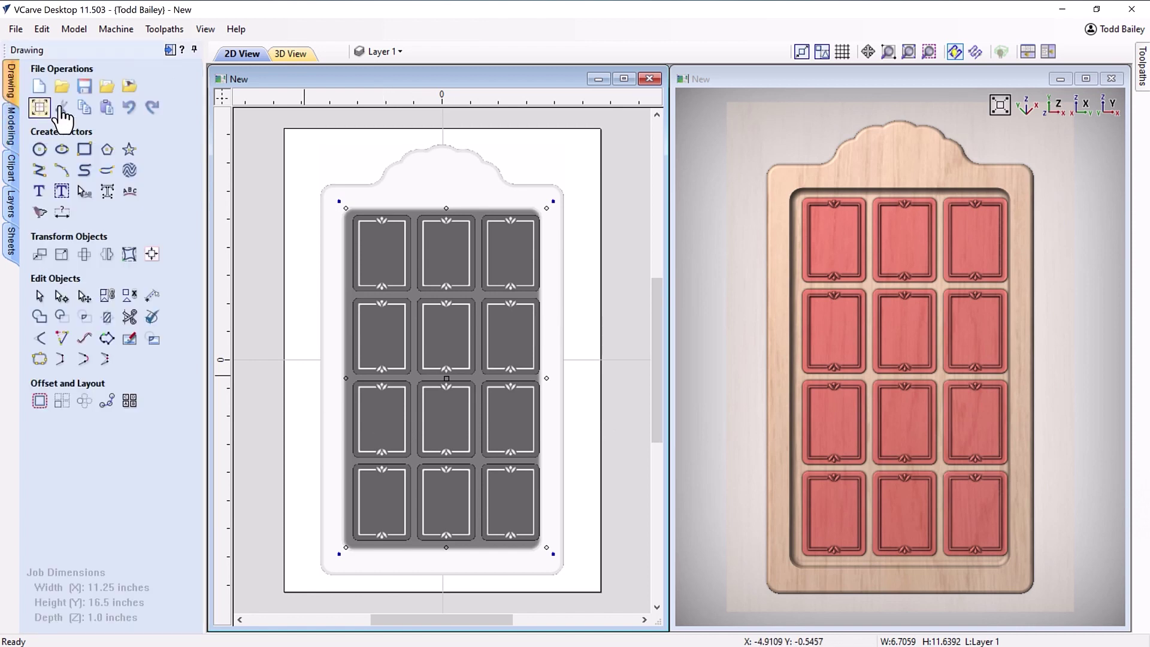
{"action": "left_click", "coordinate": [153, 249]}
{"action": "left_click", "coordinate": [108, 128]}
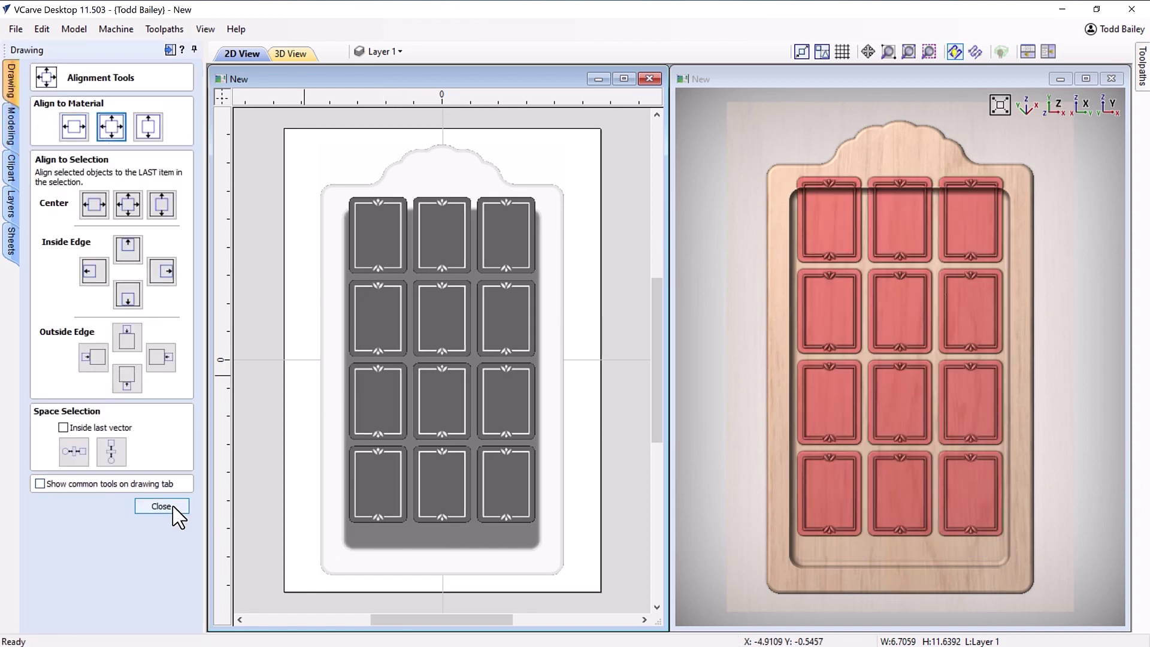
{"action": "left_click", "coordinate": [160, 506]}
{"action": "left_click", "coordinate": [449, 376]}
{"action": "left_click_drag", "start_coordinate": [447, 359], "coordinate": [441, 377]}
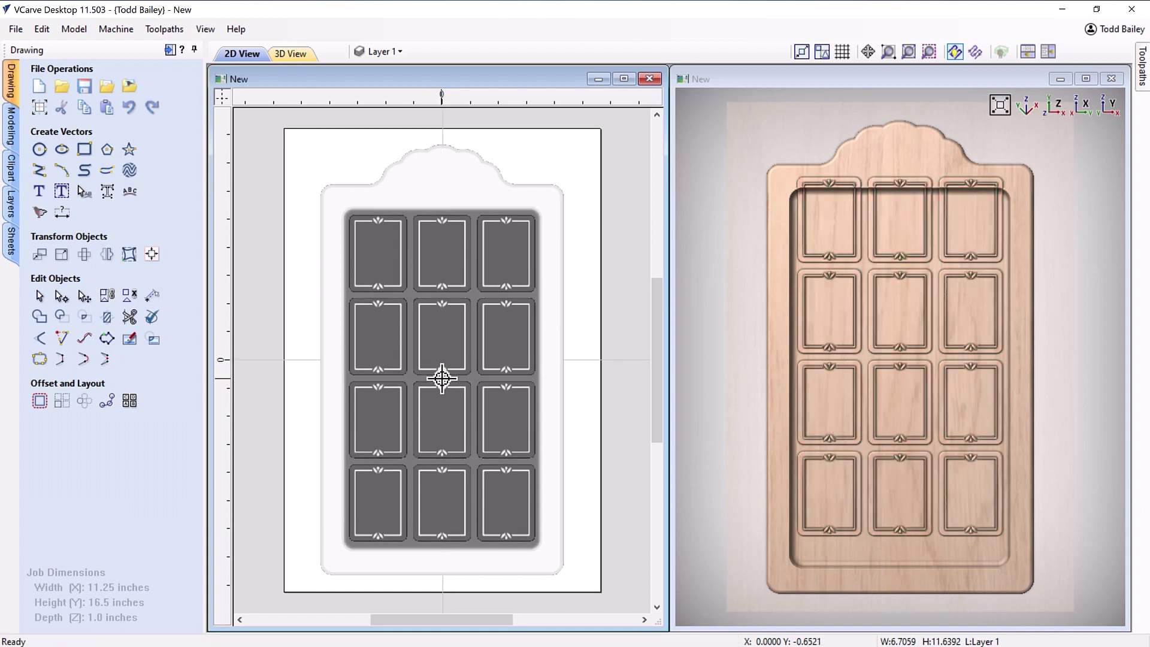
Step: Raise the Simple Plaque group within the recess using its 3D height handle, and return to a straight-down view with nothing selected
{"action": "scroll", "coordinate": [521, 488], "scroll_direction": "up", "scroll_amount": 3}
{"action": "scroll", "coordinate": [522, 502], "scroll_direction": "down", "scroll_amount": 1}
{"action": "scroll", "coordinate": [522, 502], "scroll_direction": "down", "scroll_amount": 3}
{"action": "left_click", "coordinate": [860, 505]}
{"action": "left_click_drag", "start_coordinate": [860, 505], "coordinate": [871, 432]}
{"action": "left_click", "coordinate": [871, 432]}
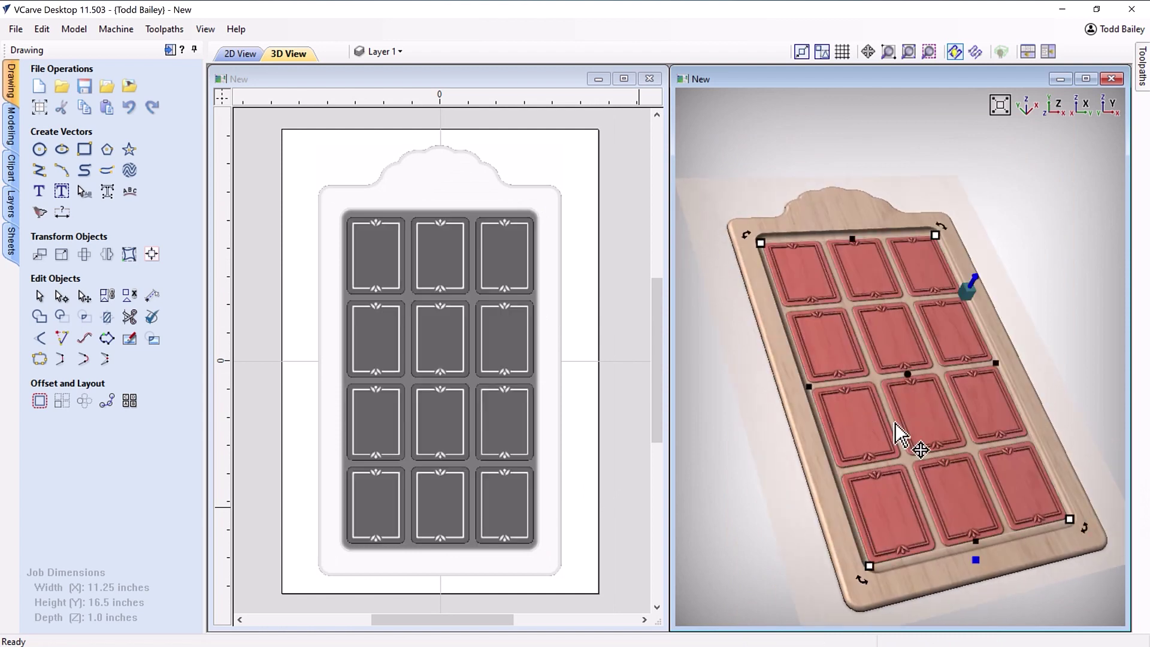
{"action": "left_click", "coordinate": [975, 277]}
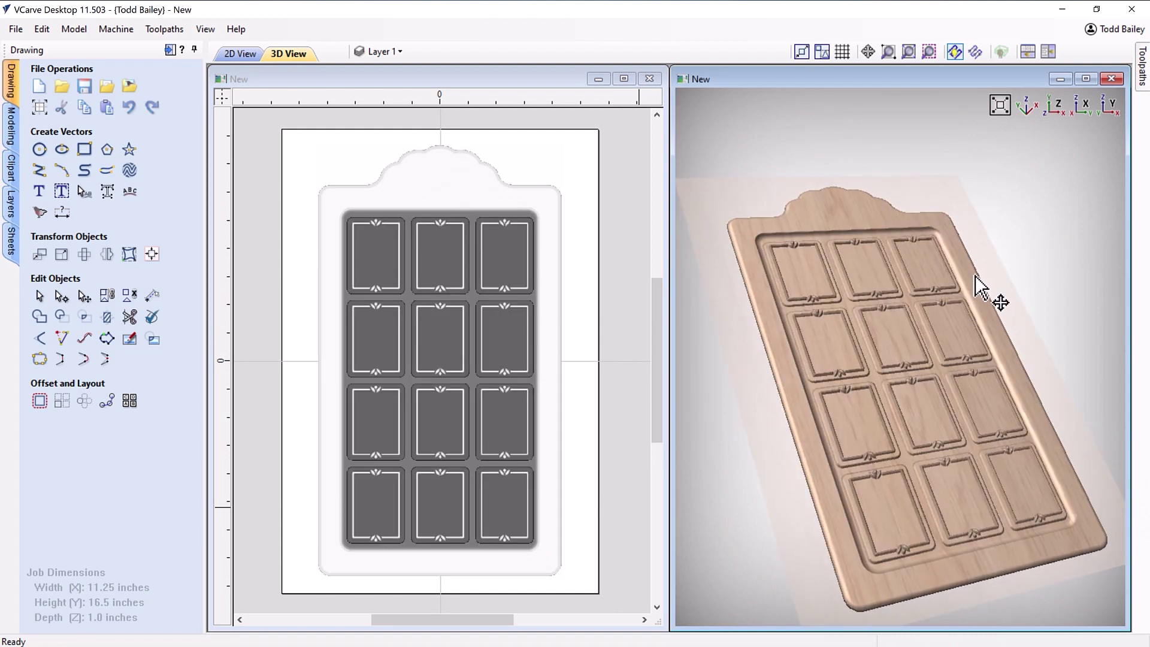
{"action": "left_click_drag", "start_coordinate": [918, 300], "coordinate": [983, 367]}
{"action": "left_click", "coordinate": [1057, 107]}
{"action": "left_click", "coordinate": [760, 159]}
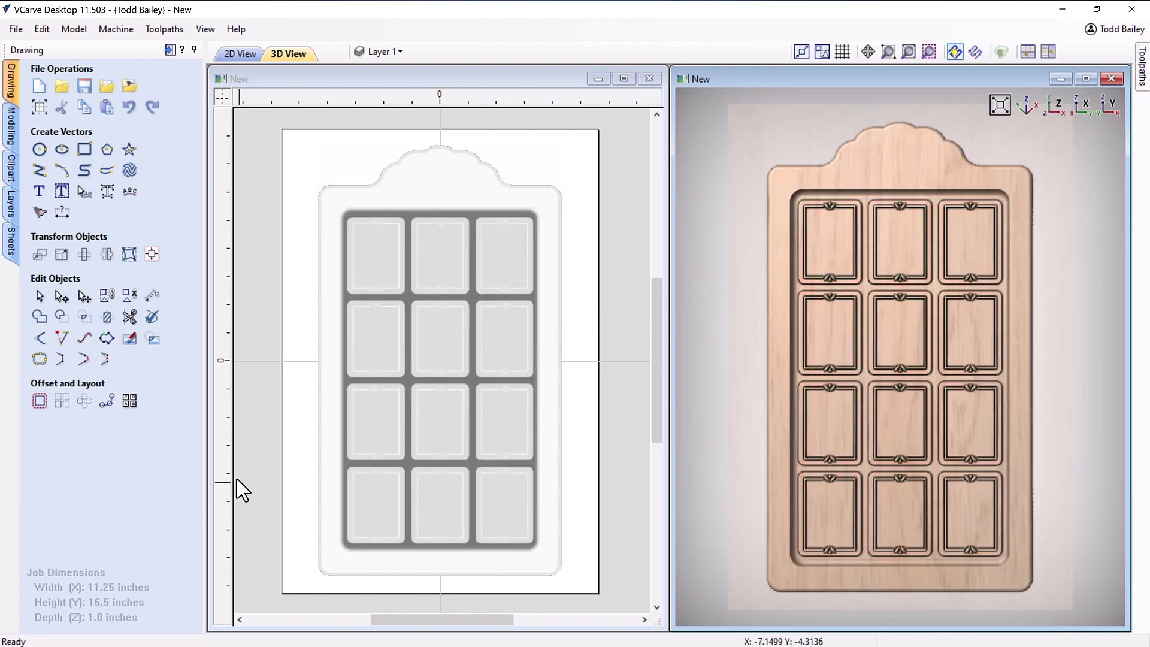
Step: Insert the "01 - A Partridge In A Pear Tree" clipart, shrink it to about 1.82 by 1.69 inches and move it onto the first plaque
{"action": "left_click", "coordinate": [11, 168]}
{"action": "scroll", "coordinate": [98, 485], "scroll_direction": "up", "scroll_amount": 5}
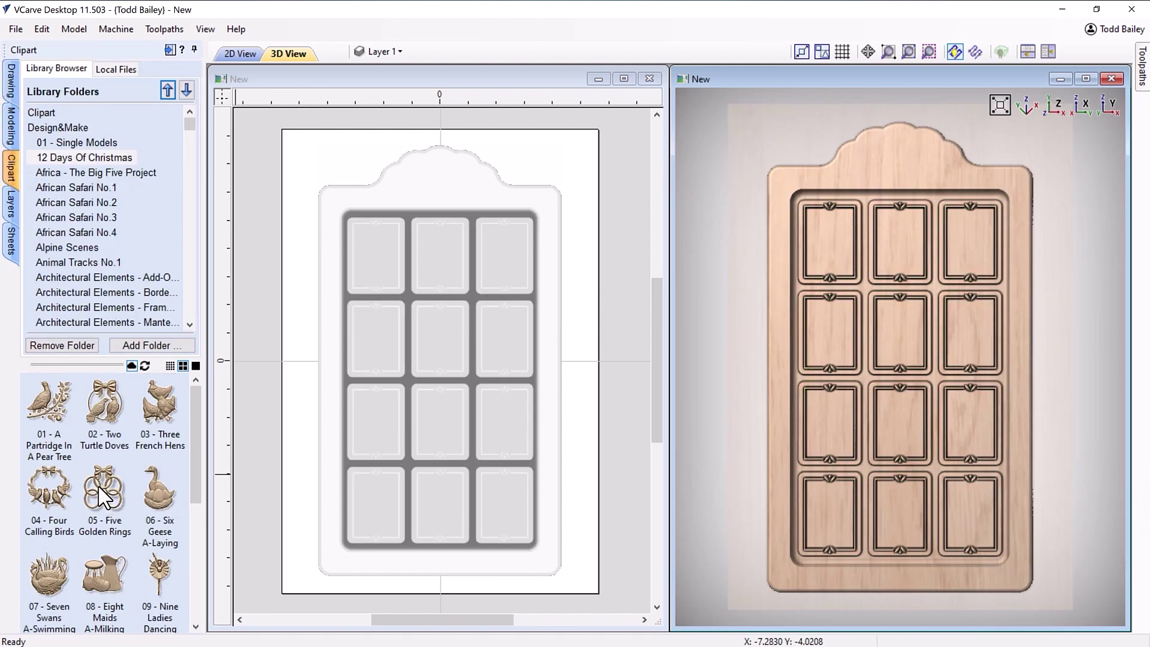
{"action": "double_click", "coordinate": [55, 413]}
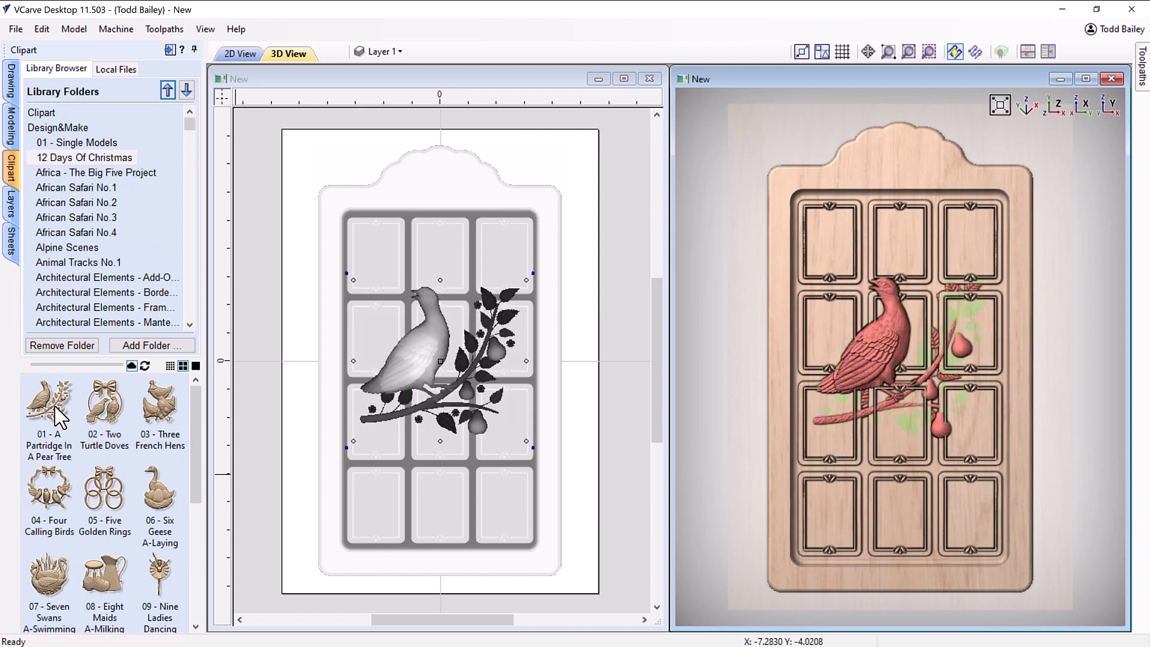
{"action": "left_click_drag", "start_coordinate": [533, 273], "coordinate": [381, 254]}
{"action": "scroll", "coordinate": [367, 221], "scroll_direction": "up", "scroll_amount": 3}
{"action": "left_click_drag", "start_coordinate": [443, 236], "coordinate": [448, 240]}
{"action": "left_click_drag", "start_coordinate": [378, 293], "coordinate": [377, 286]}
Step: Set the partridge component's combine mode to Add
{"action": "right_click", "coordinate": [374, 294]}
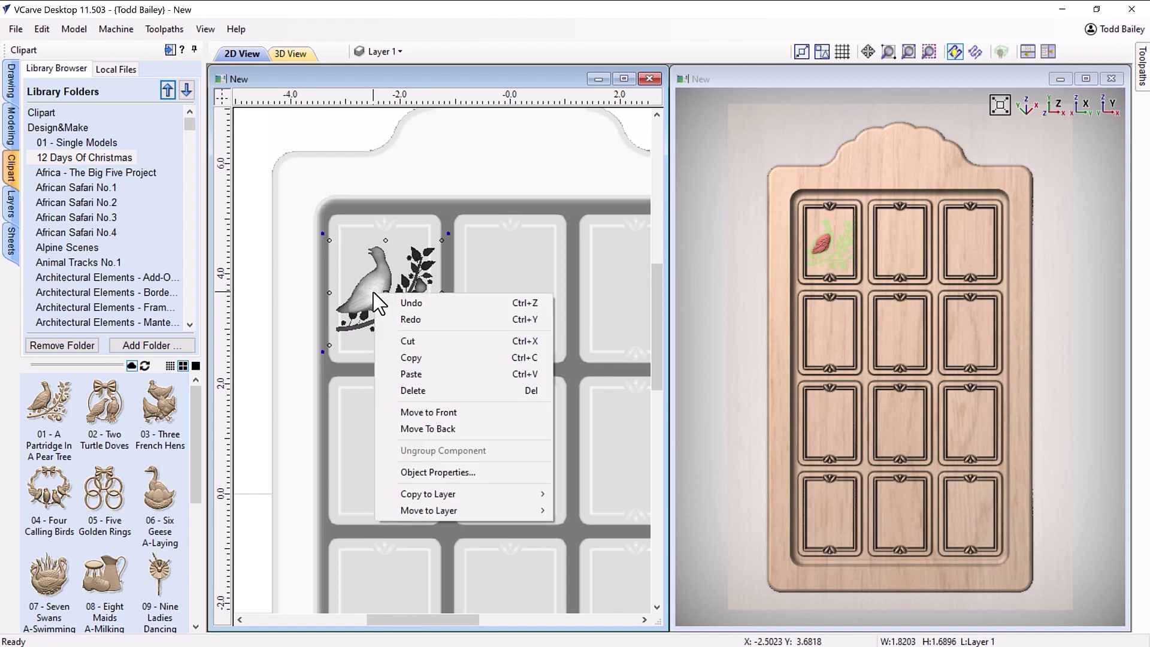
{"action": "key", "text": "Escape"}
{"action": "left_click", "coordinate": [11, 126]}
{"action": "right_click", "coordinate": [97, 165]}
{"action": "mouse_move", "coordinate": [154, 176]}
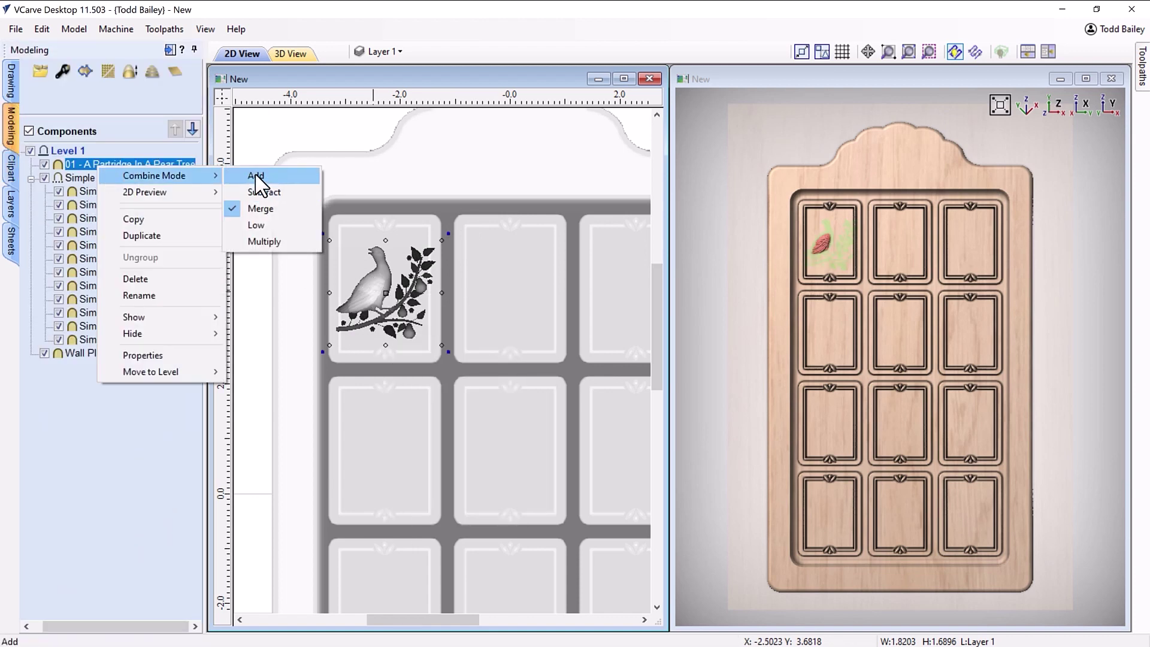
{"action": "left_click", "coordinate": [255, 176]}
Step: Shrink the partridge about its centre to about 1.56 by 1.44 inches and nudge it lower inside the first plaque's border
{"action": "scroll", "coordinate": [359, 236], "scroll_direction": "up", "scroll_amount": 2}
{"action": "left_click_drag", "start_coordinate": [472, 239], "coordinate": [460, 249], "text": "shift"}
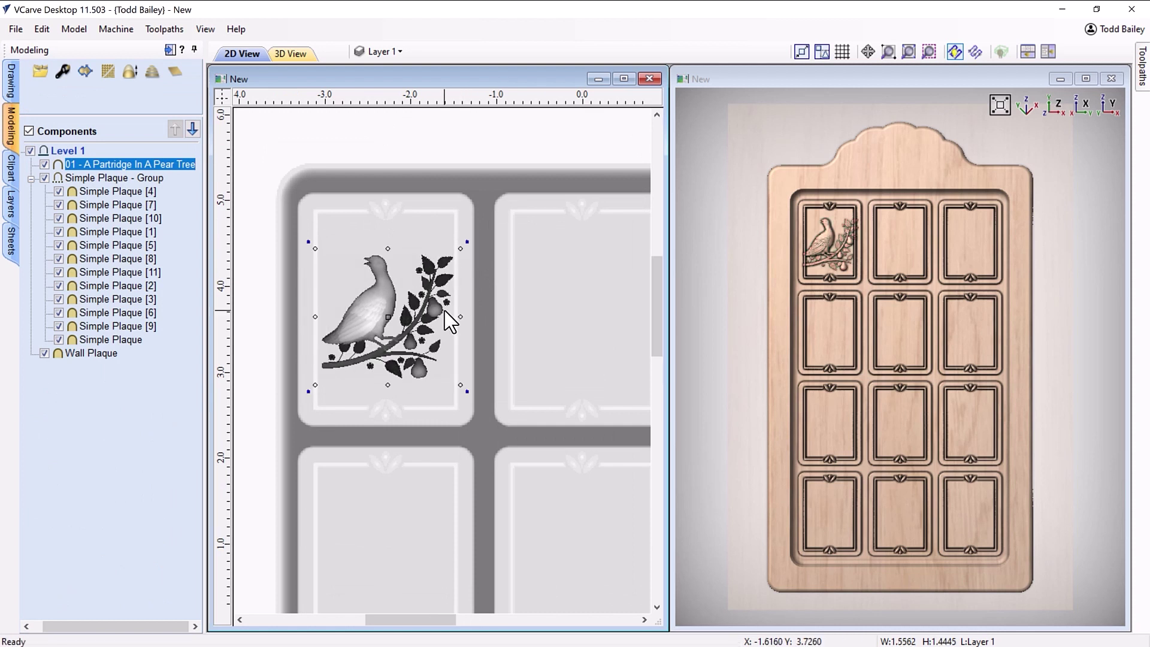
{"action": "left_click_drag", "start_coordinate": [385, 302], "coordinate": [384, 308]}
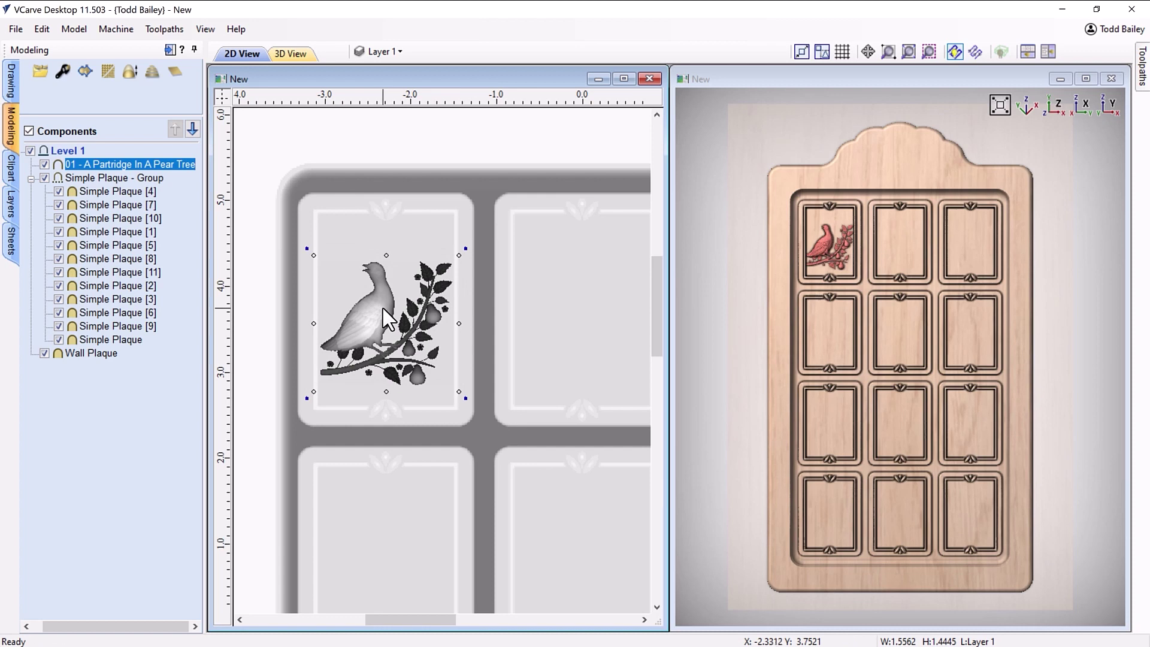
Step: Insert the "02 - Two Turtle Doves" clipart and set its combine mode to Add
{"action": "left_click", "coordinate": [11, 169]}
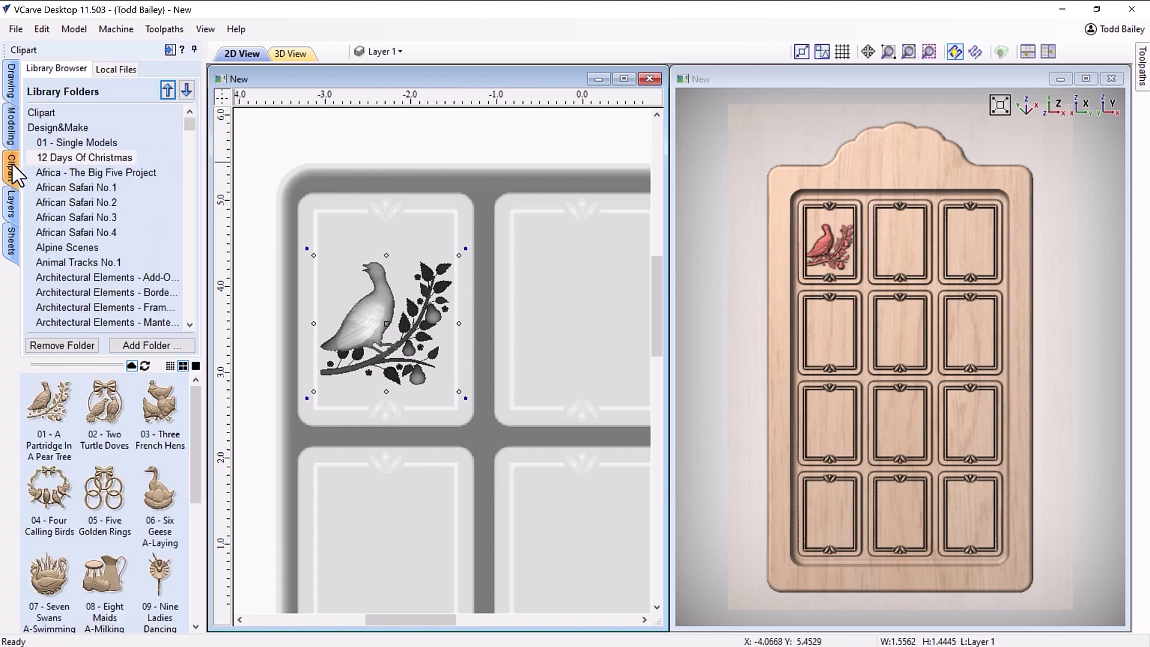
{"action": "left_click_drag", "start_coordinate": [105, 402], "coordinate": [503, 548]}
{"action": "scroll", "coordinate": [503, 548], "scroll_direction": "down", "scroll_amount": 2}
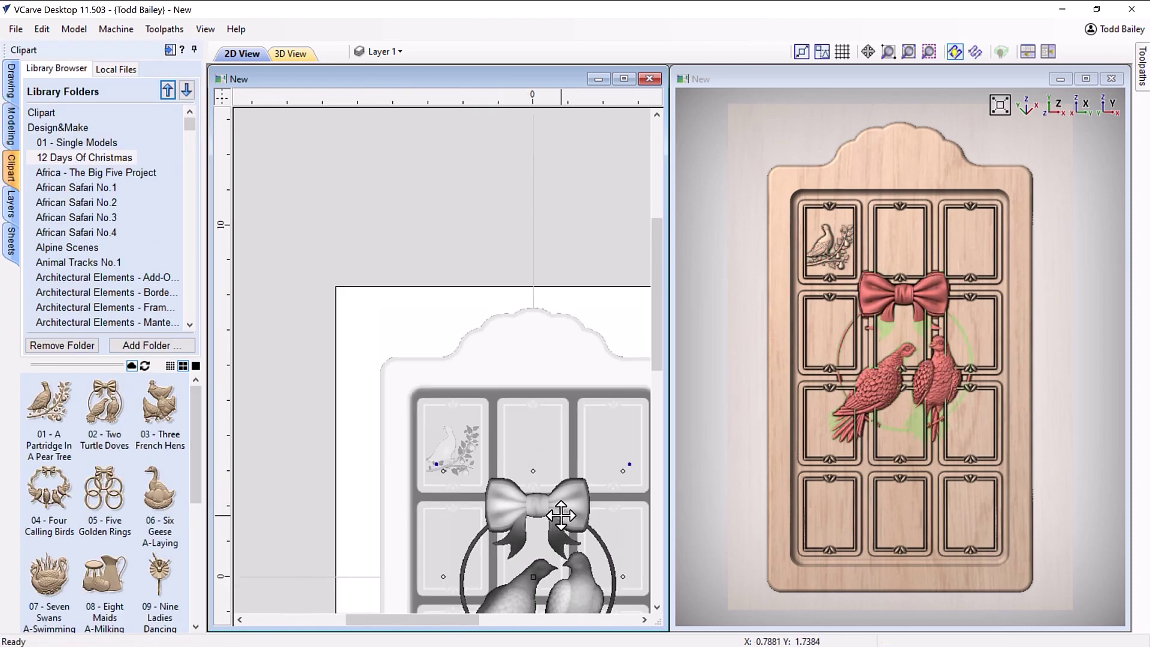
{"action": "right_click", "coordinate": [567, 502]}
{"action": "left_click", "coordinate": [560, 515]}
{"action": "right_click", "coordinate": [892, 397]}
{"action": "mouse_move", "coordinate": [958, 393]}
{"action": "left_click", "coordinate": [1052, 394]}
Step: Maximize the 3D view, and shrink and centre the turtle doves inside the border of the top row's middle plaque
{"action": "left_click_drag", "start_coordinate": [975, 445], "coordinate": [899, 356]}
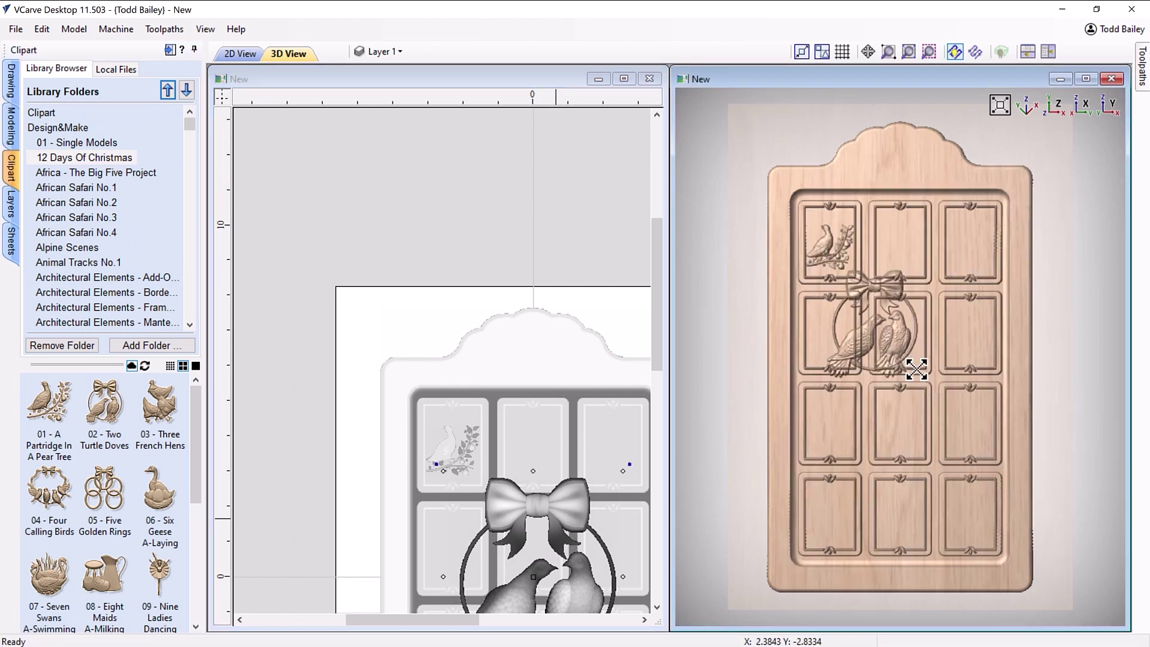
{"action": "left_click", "coordinate": [1085, 79]}
{"action": "left_click_drag", "start_coordinate": [638, 296], "coordinate": [678, 225]}
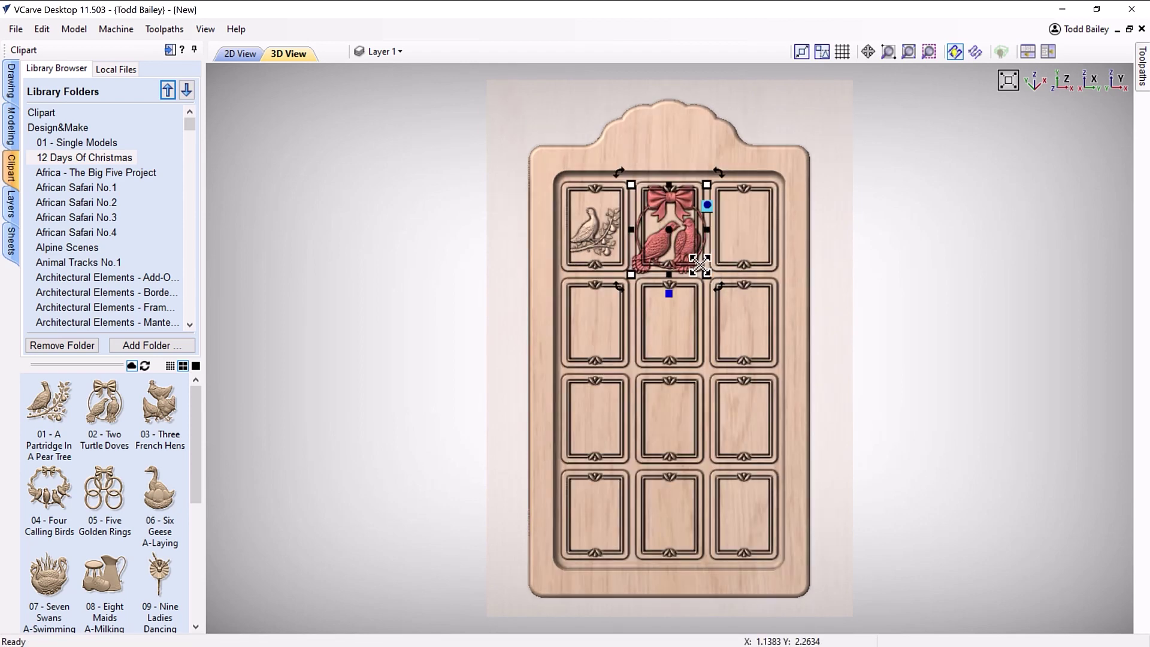
{"action": "key", "text": "Escape"}
{"action": "scroll", "coordinate": [673, 226], "scroll_direction": "up", "scroll_amount": 3}
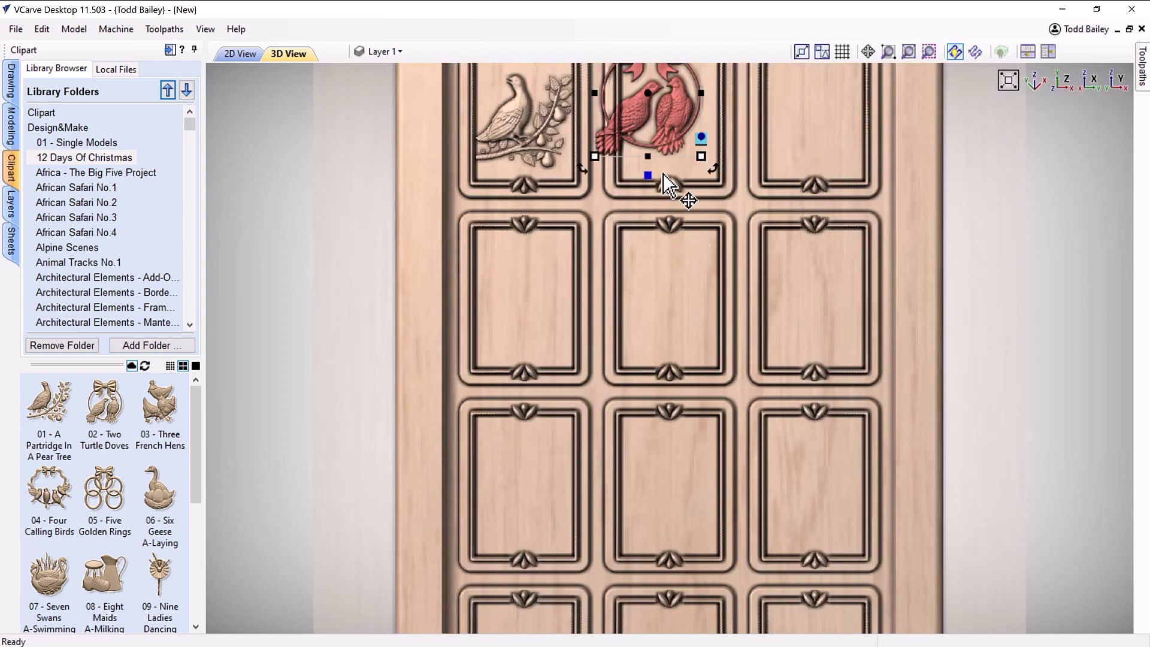
{"action": "left_click", "coordinate": [657, 315]}
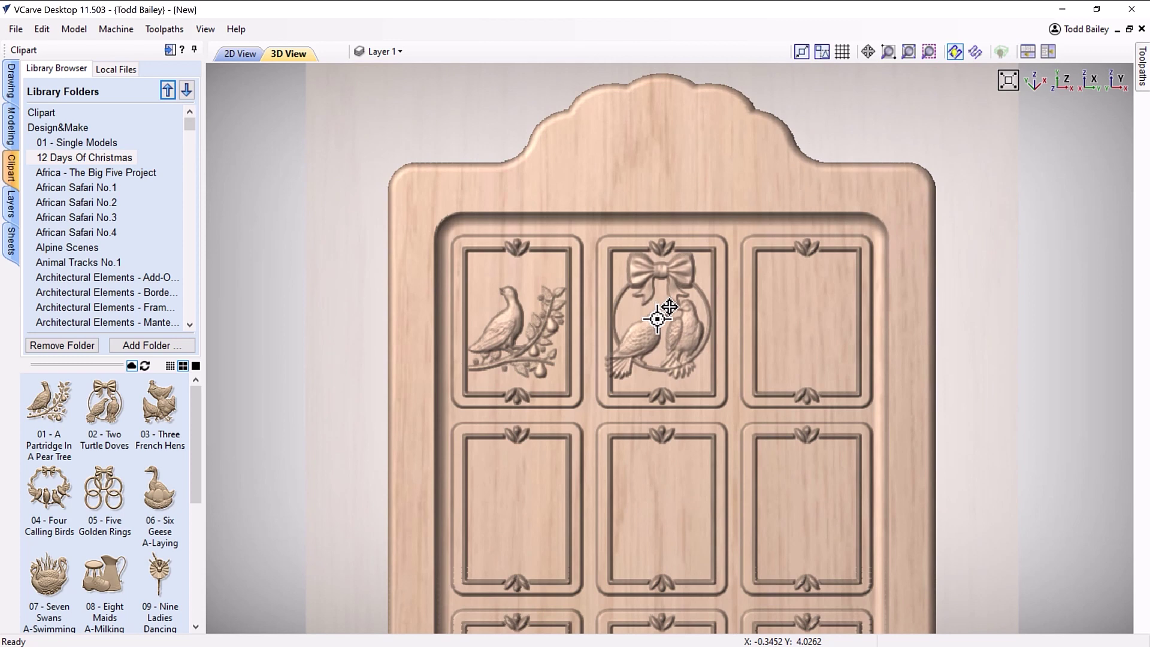
{"action": "left_click_drag", "start_coordinate": [716, 384], "coordinate": [699, 366]}
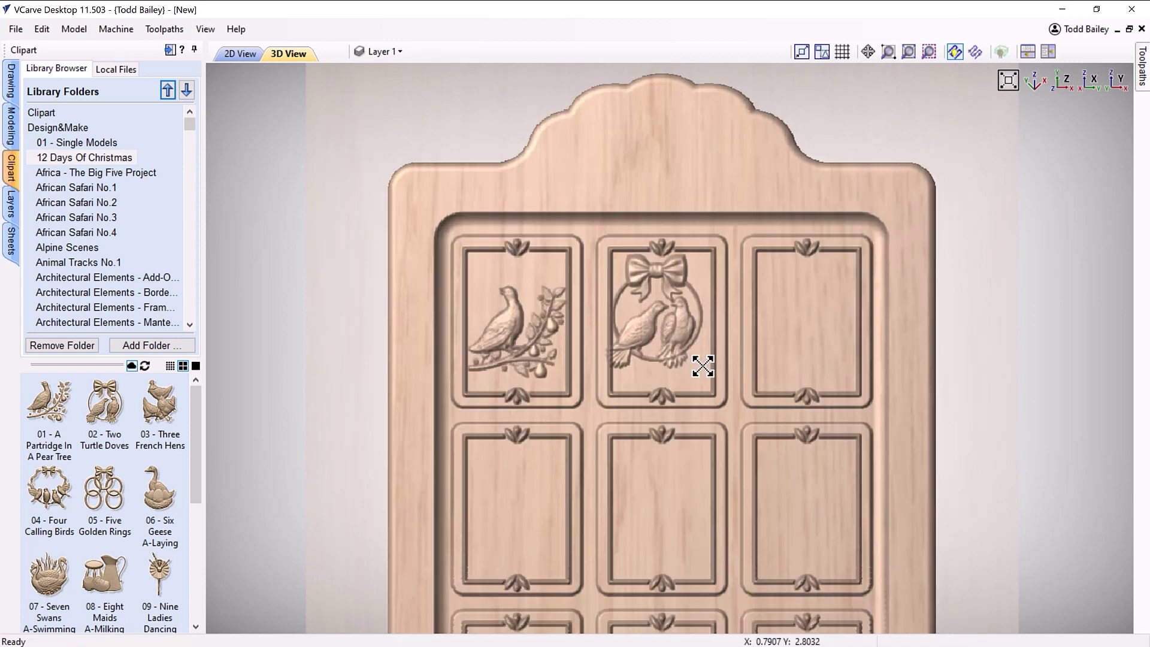
{"action": "left_click_drag", "start_coordinate": [678, 326], "coordinate": [683, 326]}
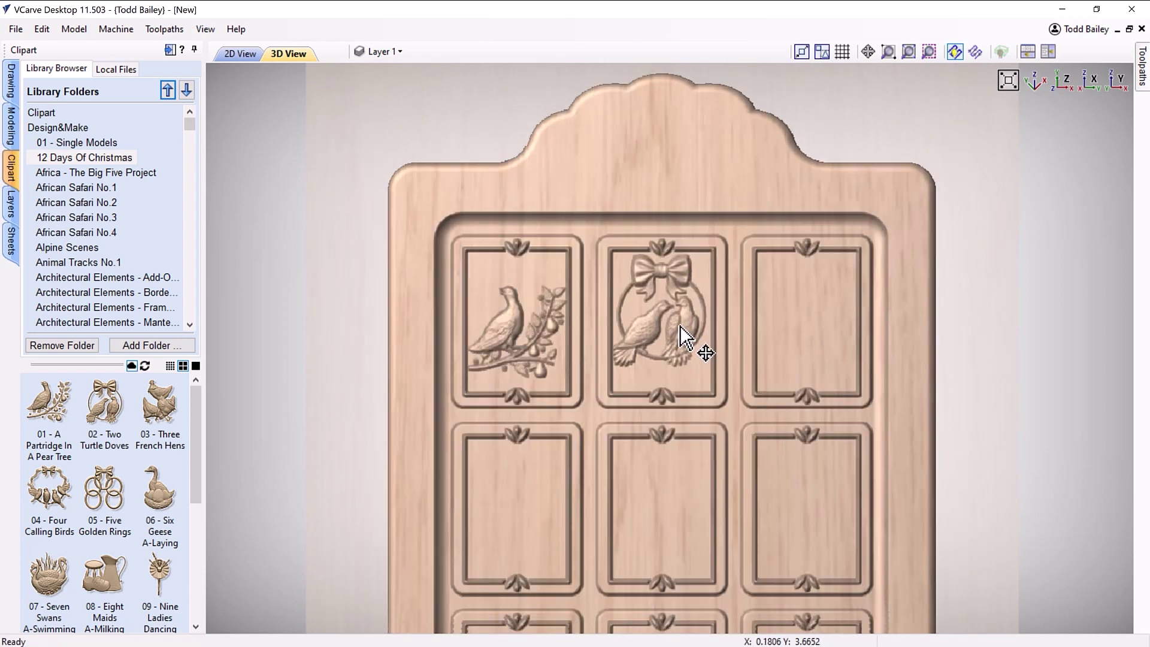
Step: Insert the "03 - Three French Hens" clipart, shrink it and centre it inside the border of the top row's third plaque
{"action": "left_click_drag", "start_coordinate": [159, 401], "coordinate": [726, 469]}
{"action": "right_click", "coordinate": [698, 300]}
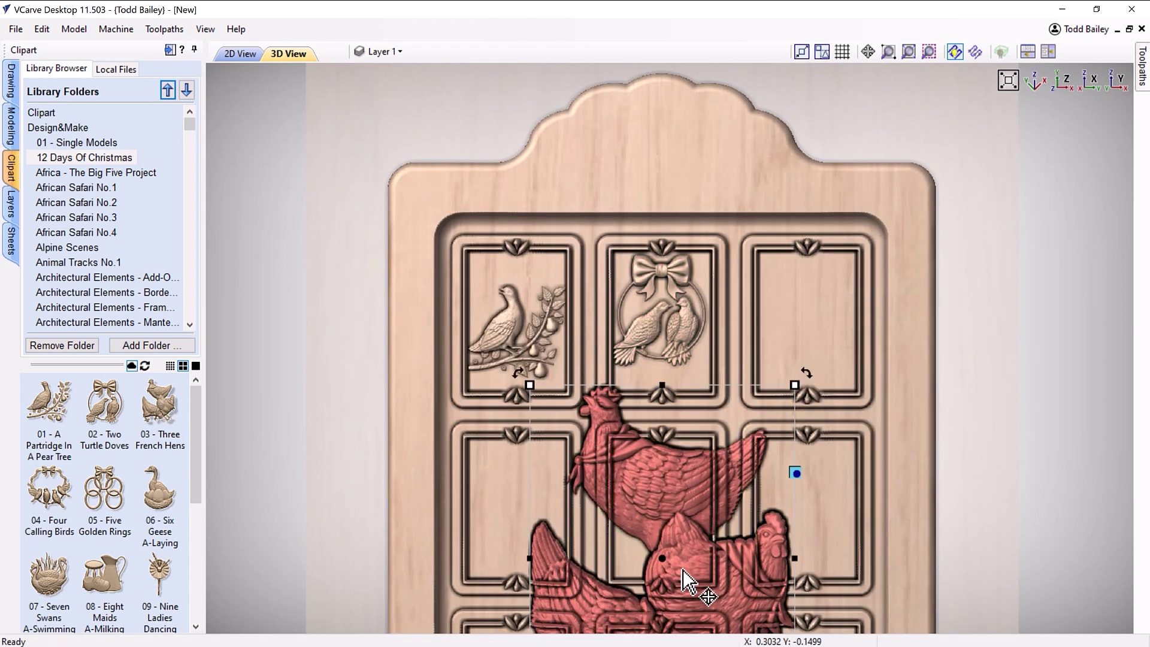
{"action": "left_click_drag", "start_coordinate": [688, 591], "coordinate": [823, 372]}
{"action": "left_click_drag", "start_coordinate": [924, 518], "coordinate": [760, 320]}
{"action": "left_click_drag", "start_coordinate": [733, 272], "coordinate": [811, 318]}
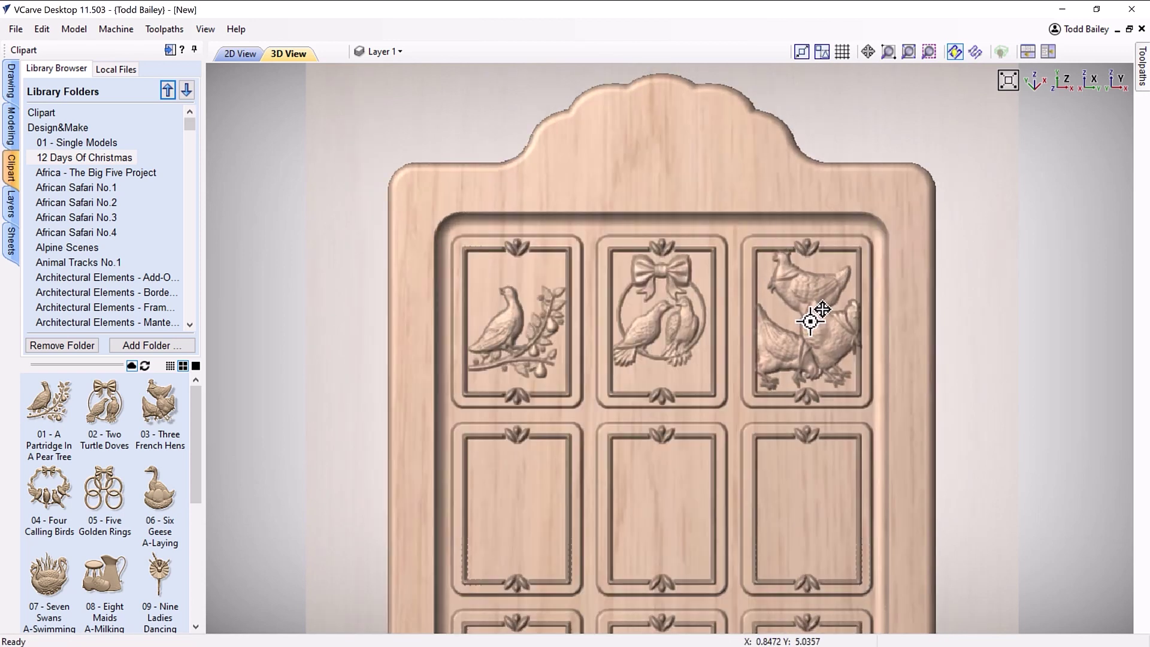
{"action": "left_click_drag", "start_coordinate": [811, 344], "coordinate": [824, 344]}
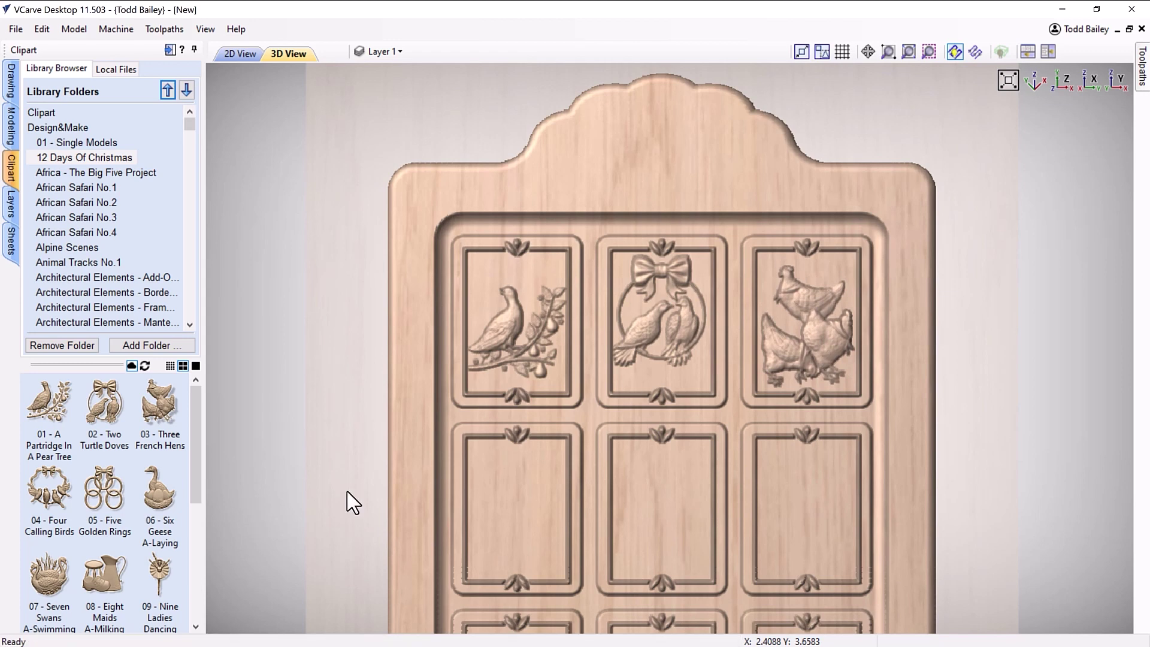
Step: Insert the "04 - Four Calling Birds" clipart and set its combine mode to Add
{"action": "left_click_drag", "start_coordinate": [48, 491], "coordinate": [563, 563]}
{"action": "right_click", "coordinate": [684, 430]}
{"action": "mouse_move", "coordinate": [743, 437]}
{"action": "left_click", "coordinate": [815, 440]}
Step: Shrink the four calling birds and centre them inside the border of the second row's first plaque
{"action": "left_click_drag", "start_coordinate": [720, 595], "coordinate": [648, 463]}
{"action": "left_click_drag", "start_coordinate": [760, 261], "coordinate": [570, 484]}
{"action": "left_click_drag", "start_coordinate": [497, 563], "coordinate": [538, 542]}
{"action": "left_click", "coordinate": [542, 542]}
{"action": "left_click_drag", "start_coordinate": [568, 467], "coordinate": [564, 480]}
{"action": "left_click", "coordinate": [531, 547]}
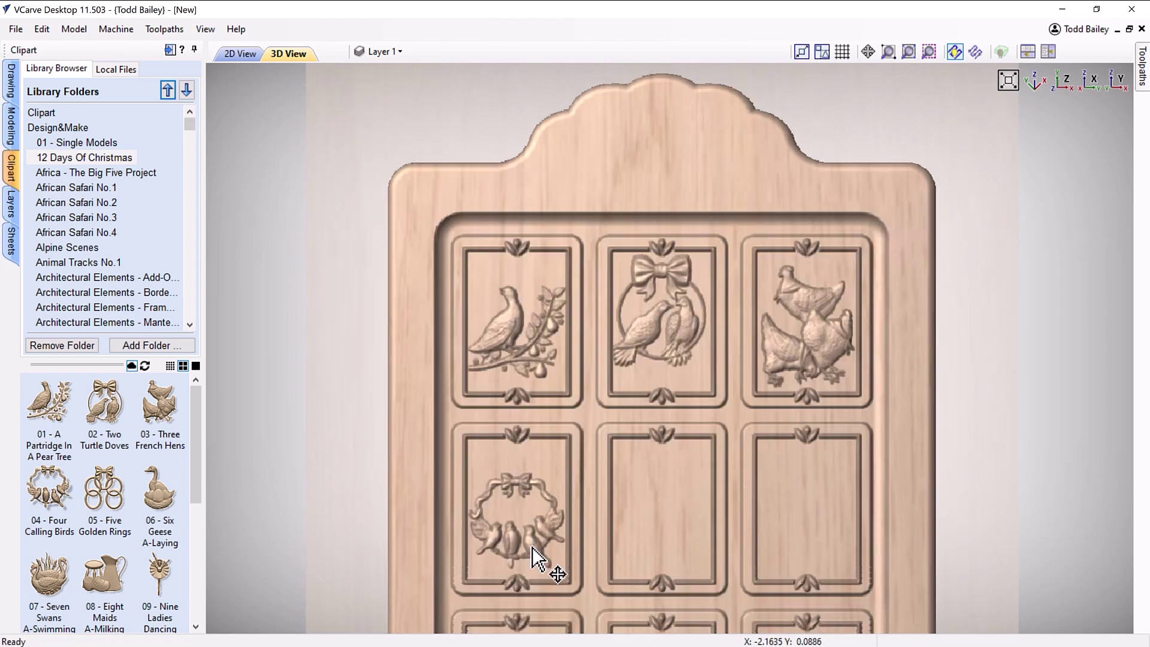
Step: Insert the "05 - Five Golden Rings" clipart, shrink it and fit it inside the border of the second row's middle plaque
{"action": "left_click_drag", "start_coordinate": [112, 512], "coordinate": [661, 460]}
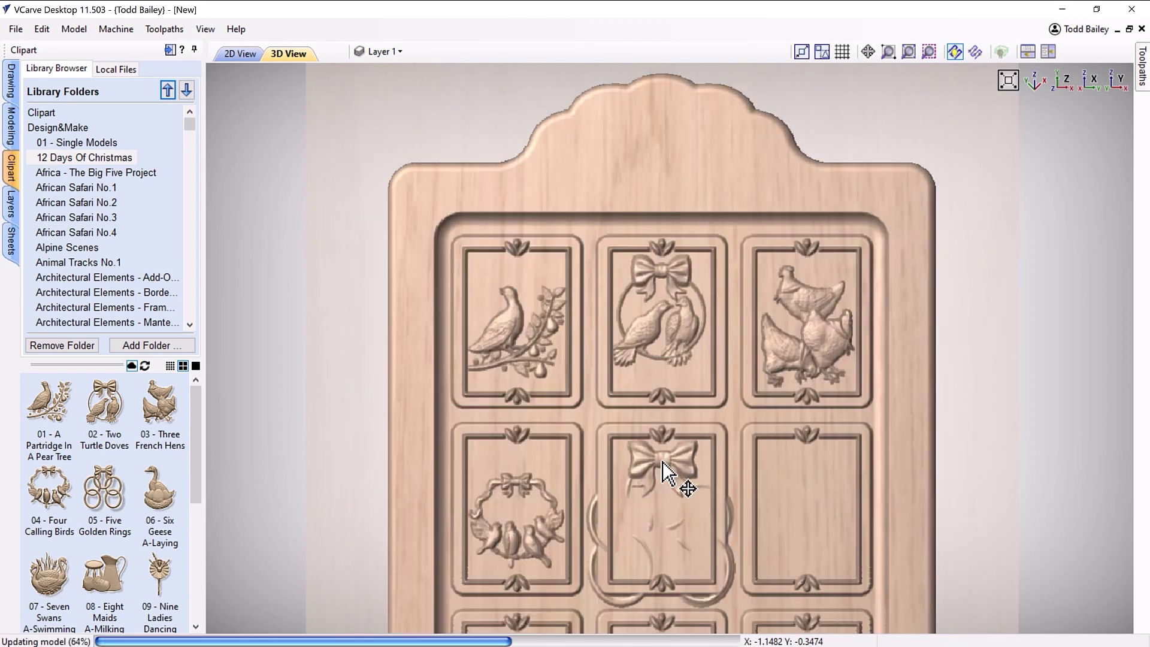
{"action": "left_click", "coordinate": [805, 473]}
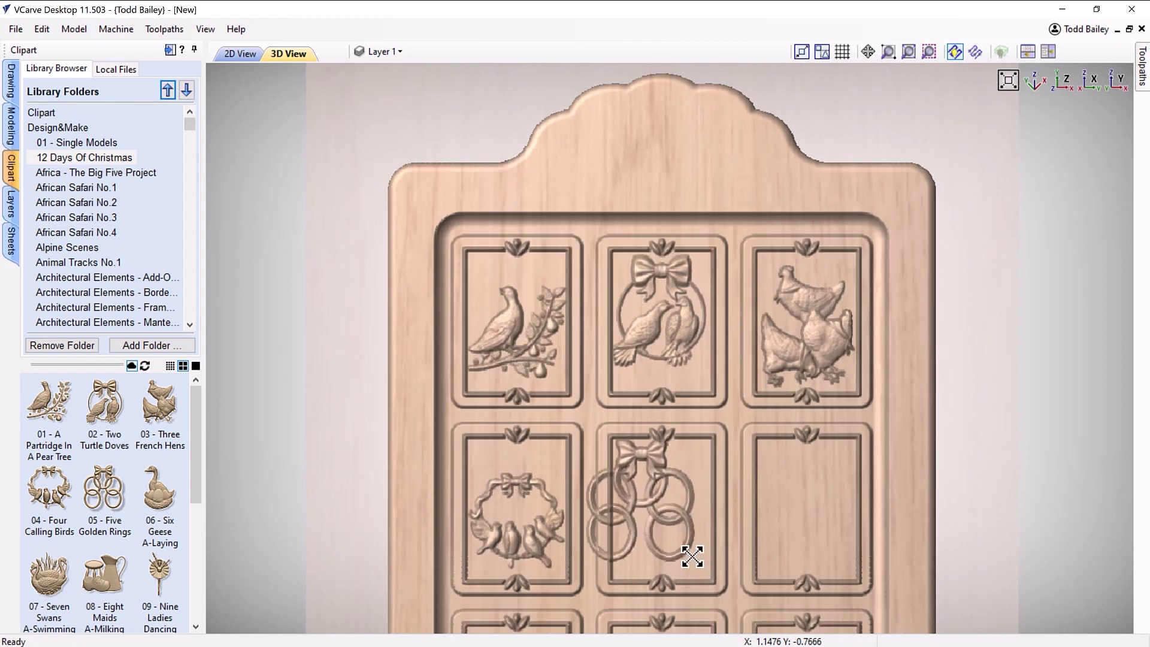
{"action": "left_click", "coordinate": [663, 509]}
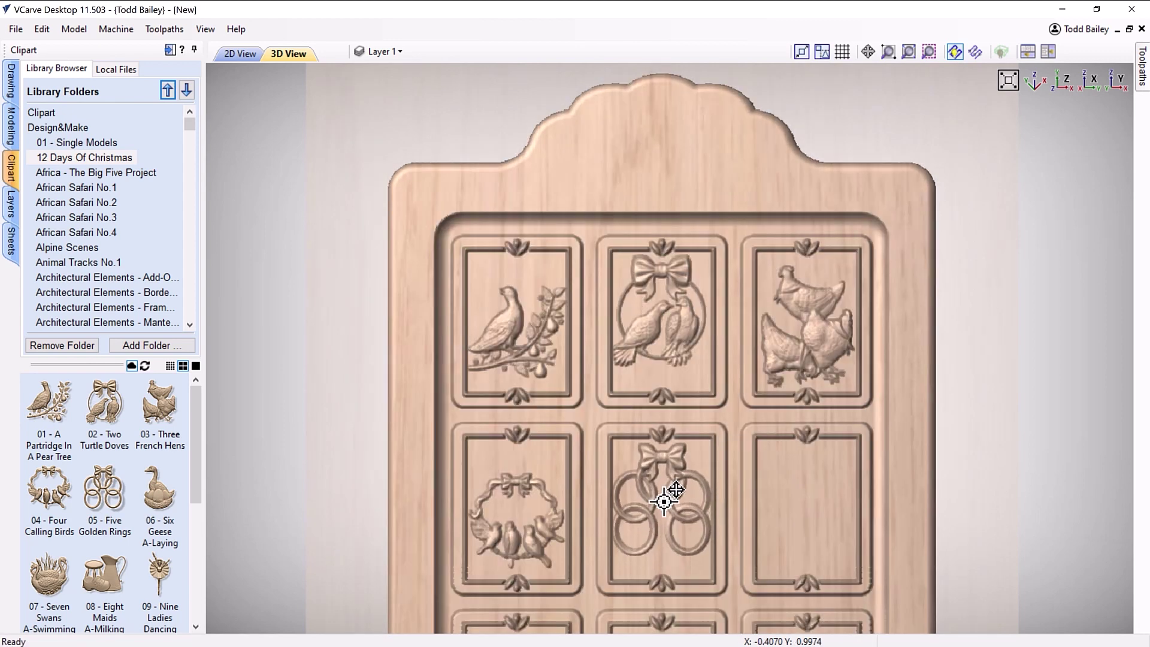
{"action": "left_click_drag", "start_coordinate": [713, 556], "coordinate": [707, 550]}
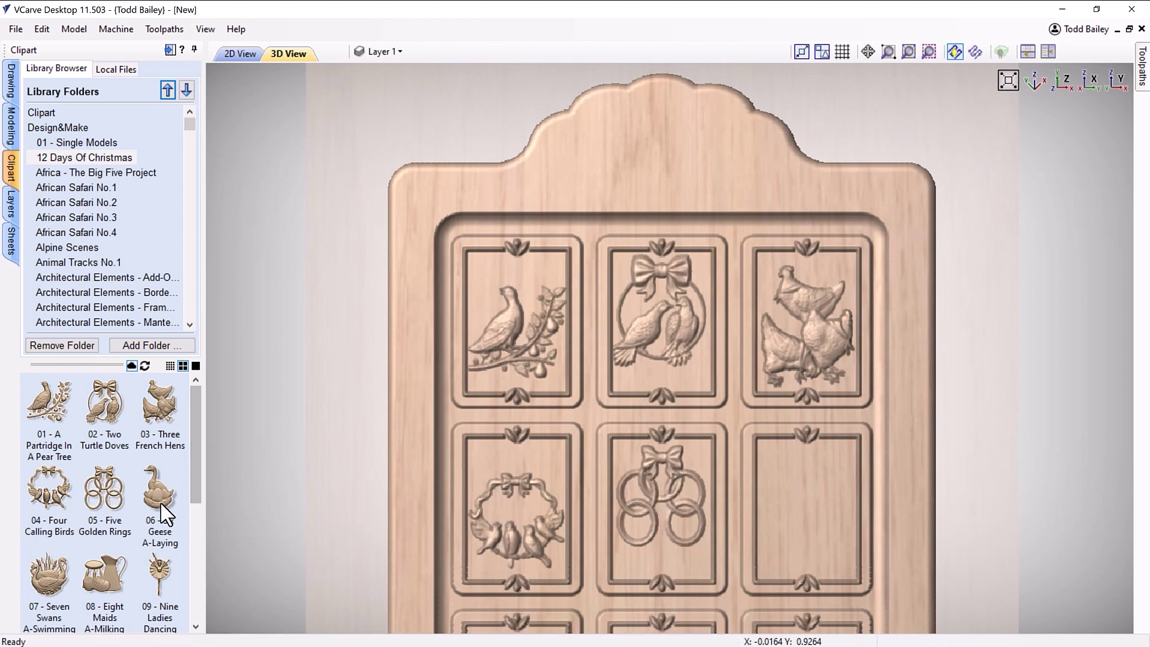
Step: Insert the "06 - Six Geese A-Laying" clipart and set its combine mode to Add
{"action": "left_click", "coordinate": [779, 497]}
{"action": "right_click", "coordinate": [616, 416]}
{"action": "mouse_move", "coordinate": [693, 282]}
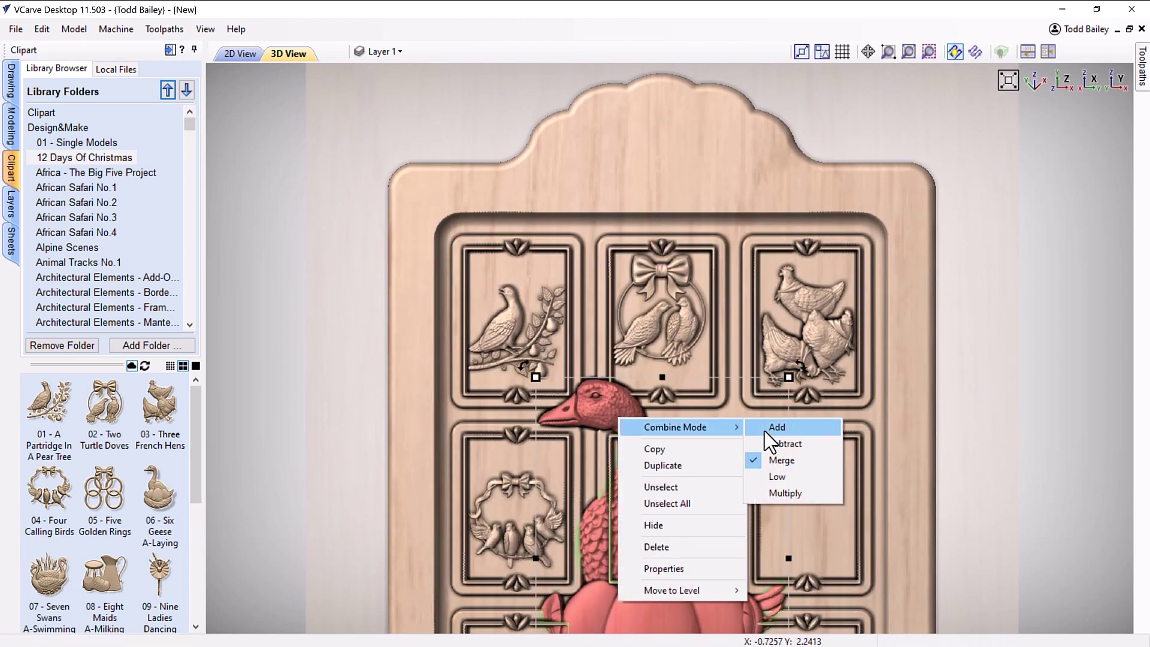
{"action": "left_click", "coordinate": [777, 282]}
Step: Shrink the goose, move it onto the second row's third plaque and adjust its size to fit within the border
{"action": "left_click_drag", "start_coordinate": [788, 377], "coordinate": [701, 499]}
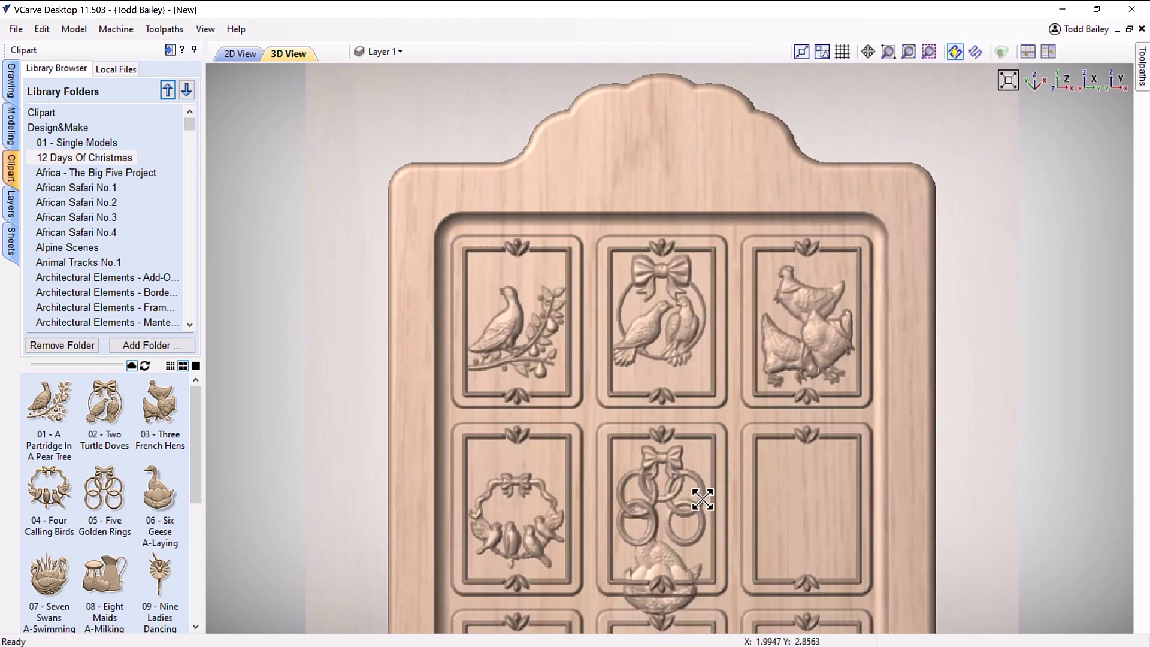
{"action": "left_click_drag", "start_coordinate": [683, 570], "coordinate": [803, 509]}
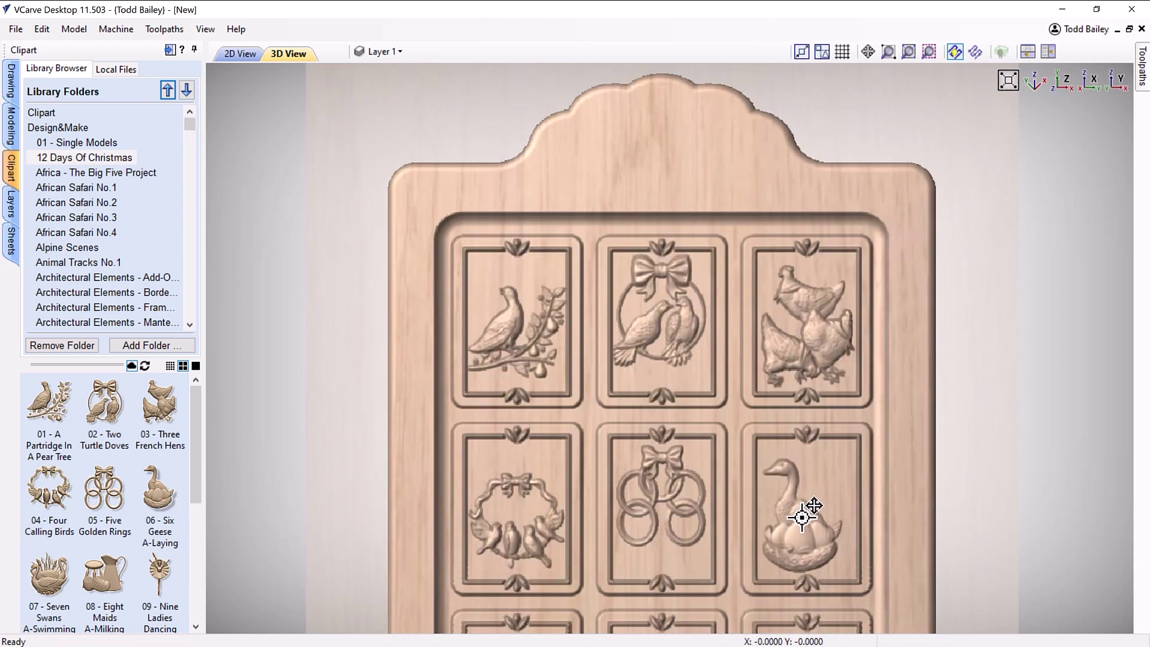
{"action": "left_click_drag", "start_coordinate": [870, 488], "coordinate": [851, 454]}
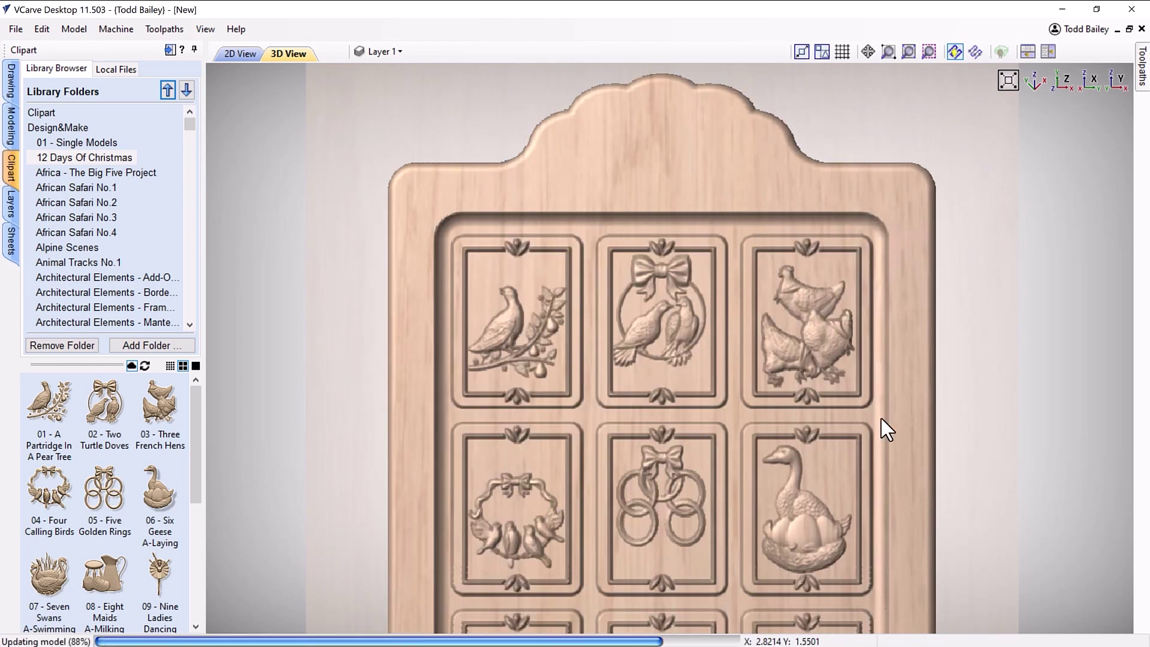
Step: Insert the "07 - Seven Swans A-Swimming" clipart, move it onto the third row's first plaque and set its combine mode to Add
{"action": "middle_click_drag", "start_coordinate": [967, 536], "coordinate": [992, 120]}
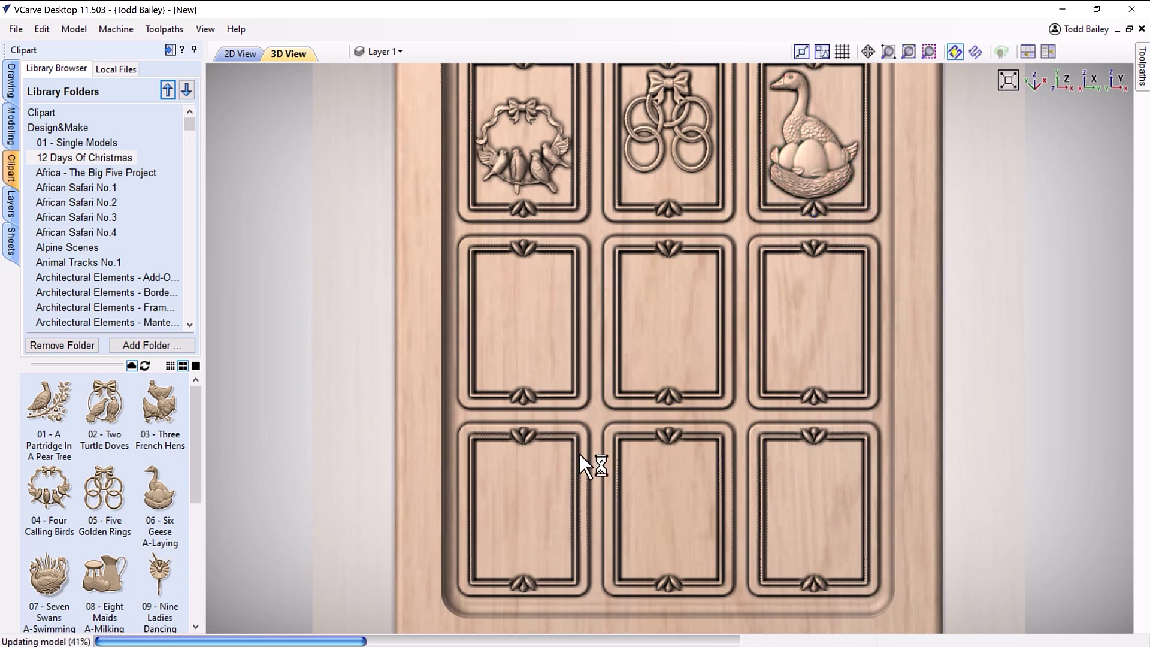
{"action": "left_click_drag", "start_coordinate": [726, 429], "coordinate": [667, 200]}
{"action": "left_click", "coordinate": [595, 128]}
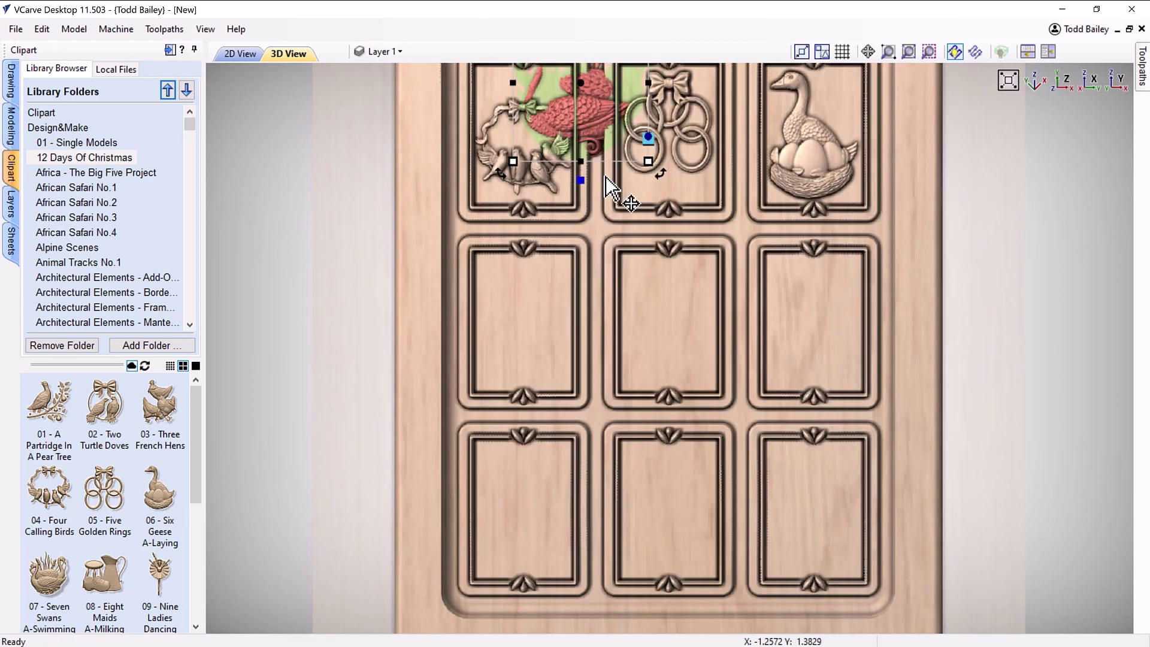
{"action": "left_click_drag", "start_coordinate": [602, 151], "coordinate": [554, 348]}
{"action": "right_click", "coordinate": [558, 343]}
{"action": "left_click", "coordinate": [683, 345]}
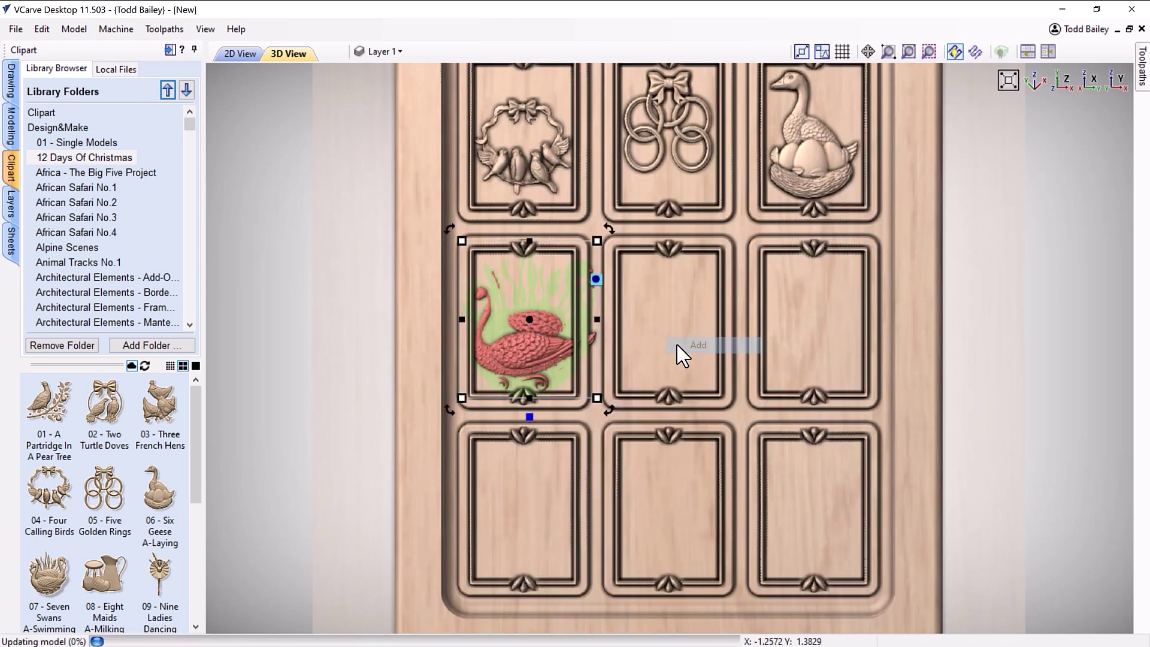
Step: Shrink the swan model and position it within the border of the third row's first plaque
{"action": "left_click", "coordinate": [566, 271]}
{"action": "left_click", "coordinate": [512, 377]}
{"action": "left_click_drag", "start_coordinate": [512, 378], "coordinate": [522, 357]}
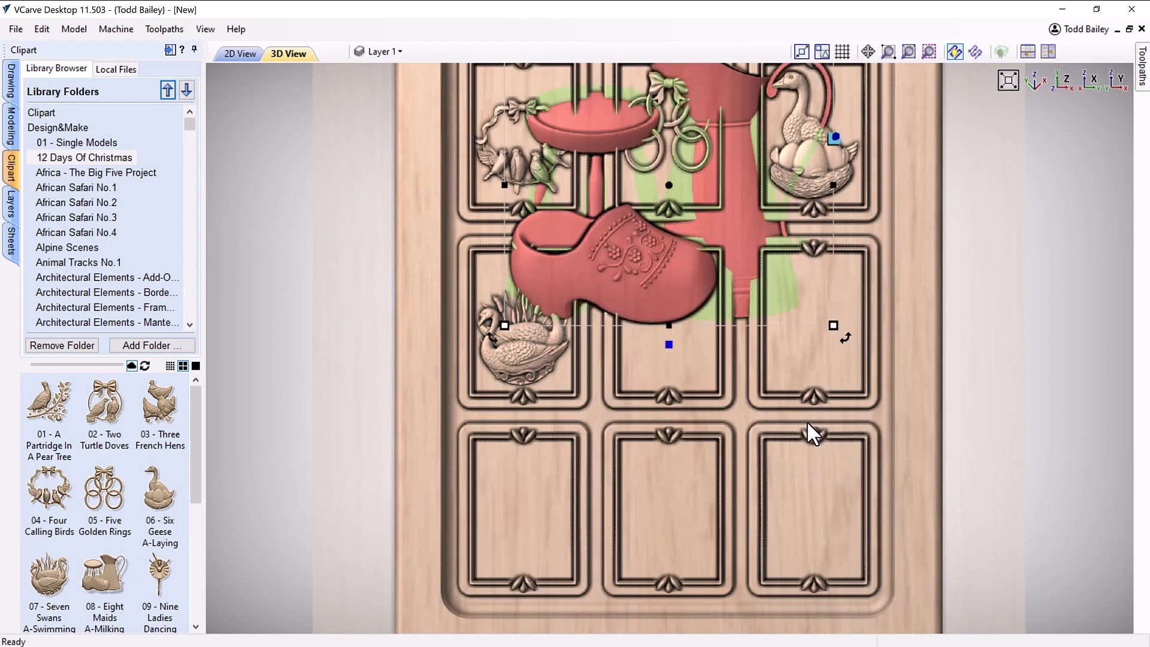
Step: Insert the "08 - Eight Maids A-Milking" clipart, shrink it and set its combine mode to Add over the third row's middle plaque
{"action": "left_click_drag", "start_coordinate": [836, 327], "coordinate": [712, 229]}
{"action": "left_click_drag", "start_coordinate": [561, 102], "coordinate": [673, 273]}
{"action": "right_click", "coordinate": [707, 372]}
{"action": "mouse_move", "coordinate": [746, 379]}
{"action": "left_click", "coordinate": [805, 415]}
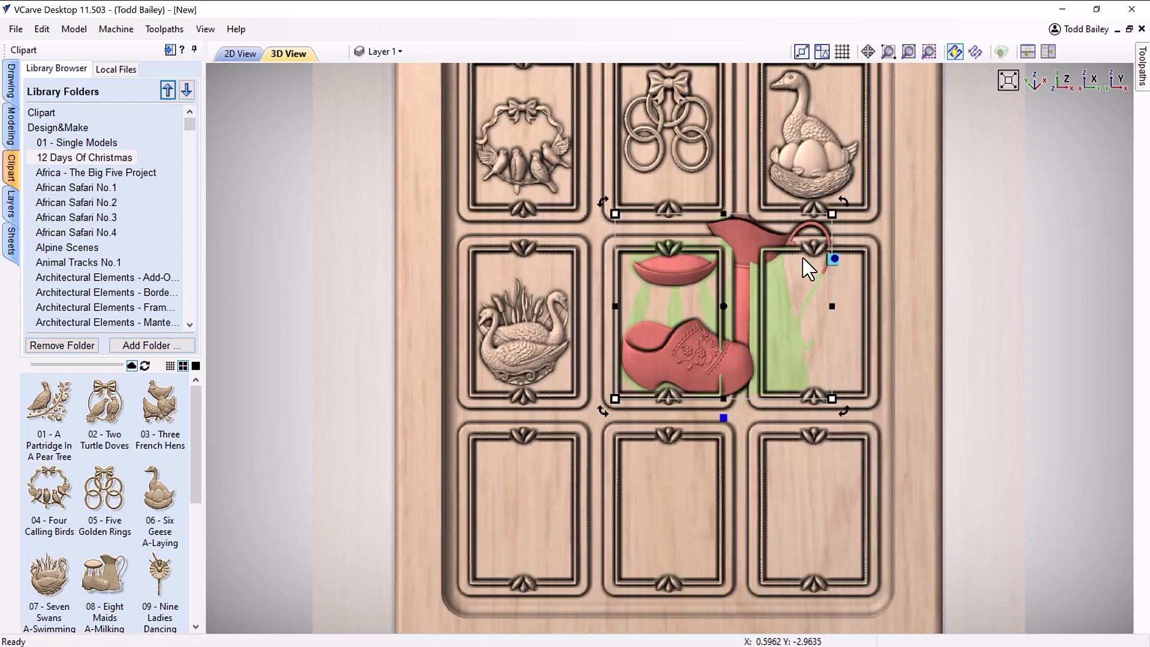
Step: Shrink the milking model further and center it within the border of the third row's middle plaque
{"action": "left_click", "coordinate": [689, 374]}
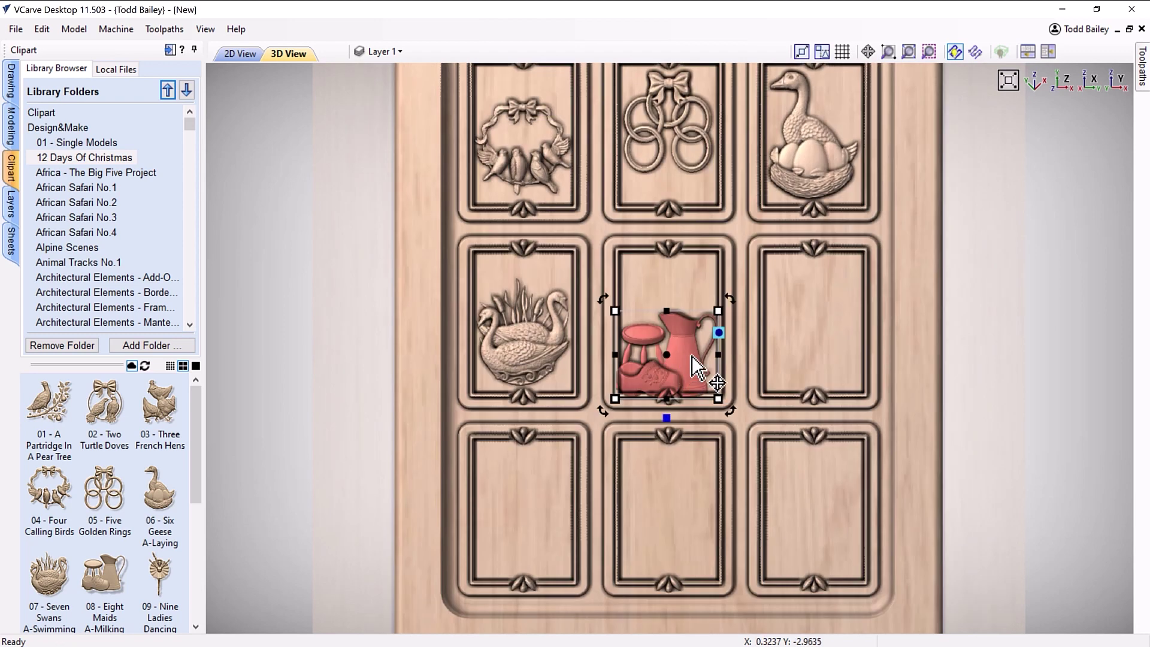
{"action": "left_click", "coordinate": [698, 353]}
{"action": "left_click_drag", "start_coordinate": [722, 279], "coordinate": [714, 298]}
{"action": "left_click", "coordinate": [707, 340]}
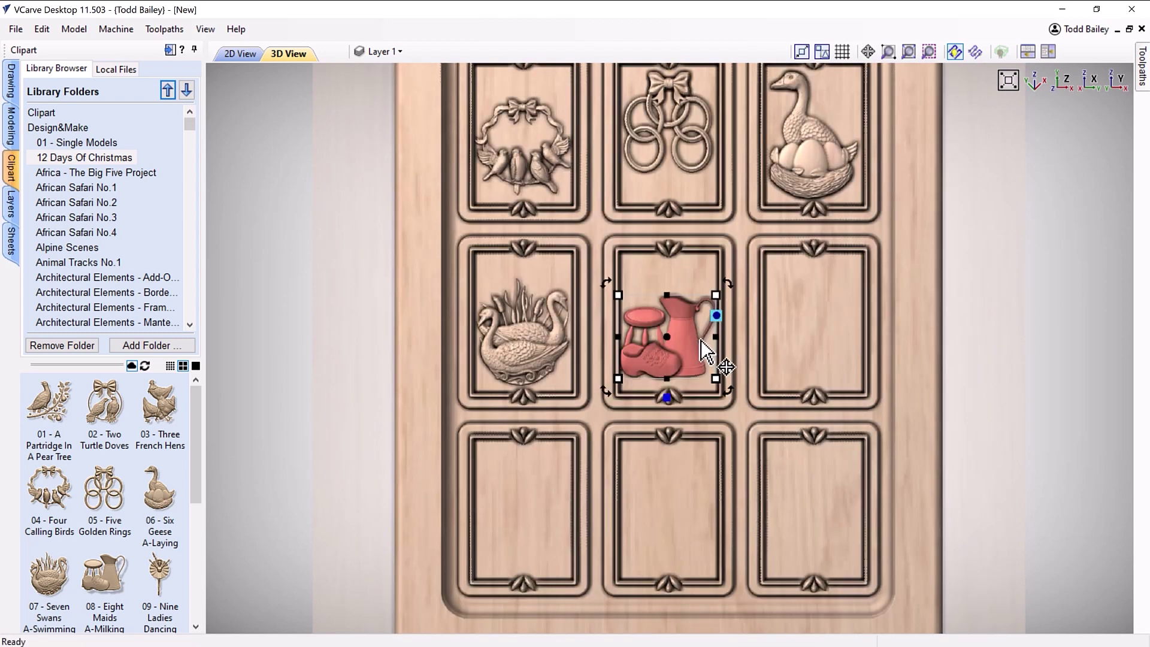
Step: Insert the "09 - Nine Ladies Dancing" clipart with combine mode Add and shrink it to fit the third row's third plaque
{"action": "left_click", "coordinate": [857, 466]}
{"action": "left_click_drag", "start_coordinate": [158, 575], "coordinate": [823, 321]}
{"action": "right_click", "coordinate": [825, 322]}
{"action": "key", "text": "Escape"}
{"action": "left_click_drag", "start_coordinate": [911, 153], "coordinate": [857, 220]}
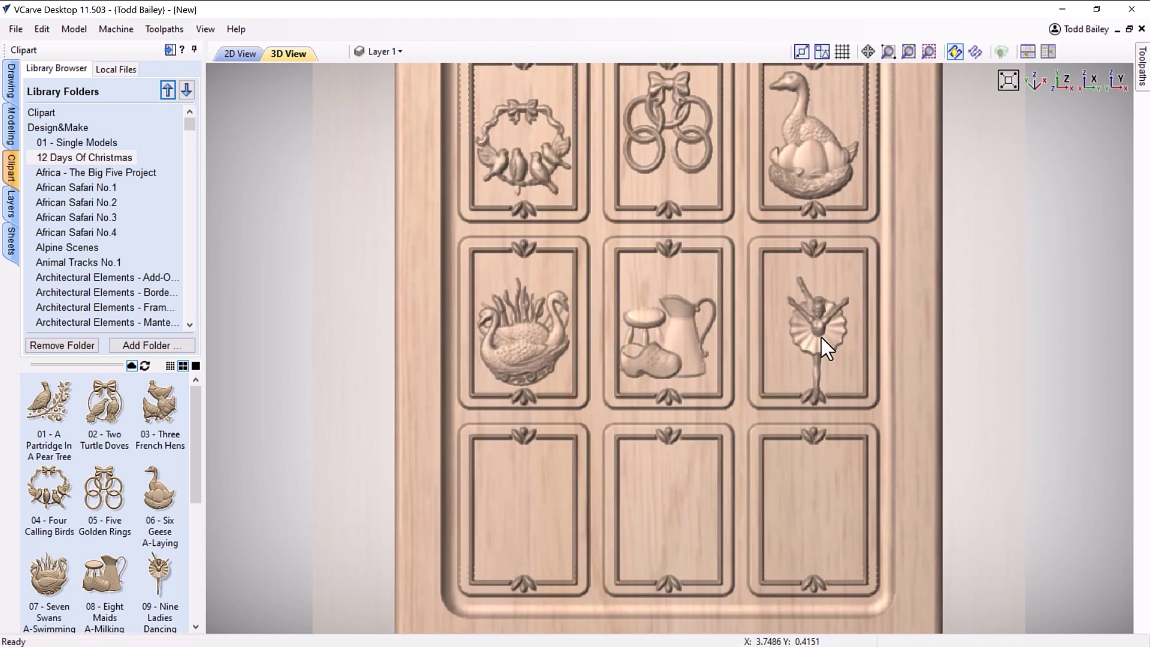
Step: Insert the "10 - Ten Lords A-Leaping" clipart, fit it inside the fourth row's first plaque and set its combine mode to Add
{"action": "left_click_drag", "start_coordinate": [197, 495], "coordinate": [198, 571]}
{"action": "left_click", "coordinate": [785, 521]}
{"action": "left_click_drag", "start_coordinate": [49, 497], "coordinate": [547, 429]}
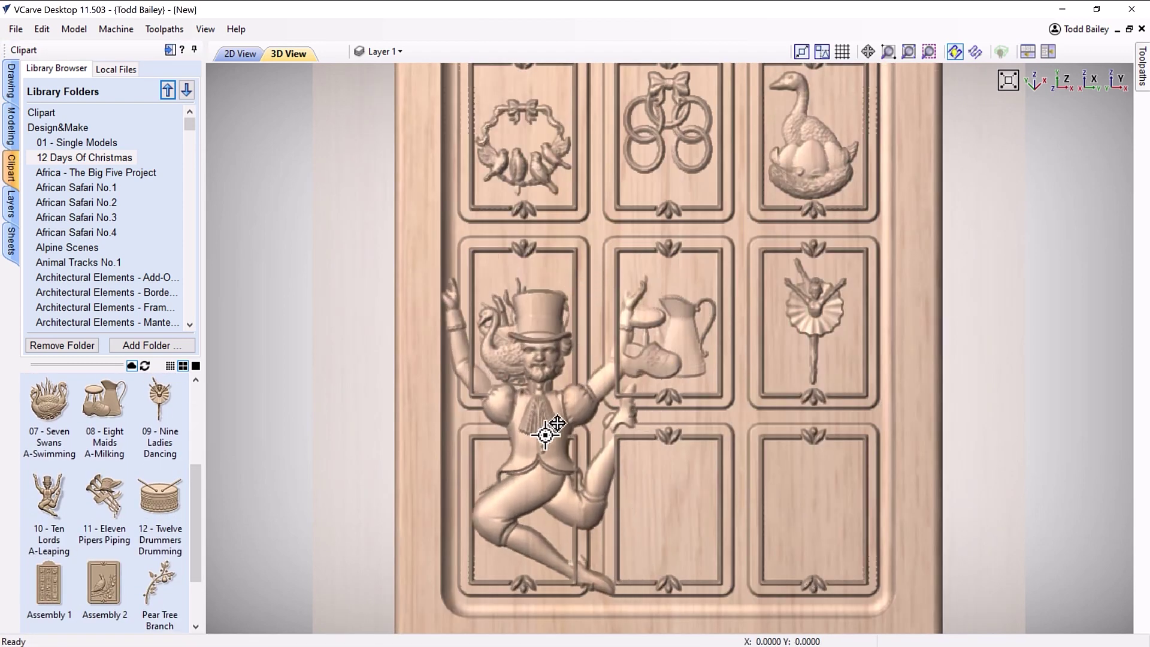
{"action": "left_click_drag", "start_coordinate": [612, 326], "coordinate": [526, 516]}
{"action": "left_click", "coordinate": [526, 516]}
{"action": "right_click", "coordinate": [525, 516]}
{"action": "mouse_move", "coordinate": [590, 342]}
{"action": "left_click", "coordinate": [672, 341]}
{"action": "key", "text": "Escape"}
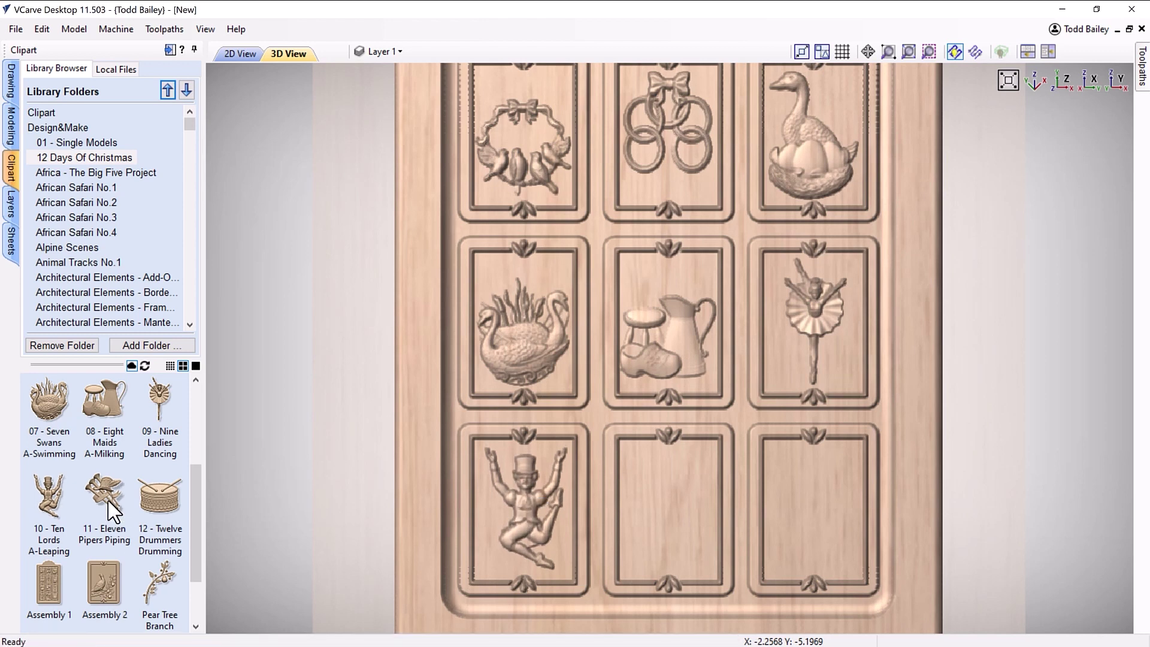
Step: Insert the "11 - Eleven Pipers Piping" clipart, set its combine mode to Add and fit it inside the fourth row's middle plaque
{"action": "left_click_drag", "start_coordinate": [114, 512], "coordinate": [676, 534]}
{"action": "left_click_drag", "start_coordinate": [681, 320], "coordinate": [590, 413]}
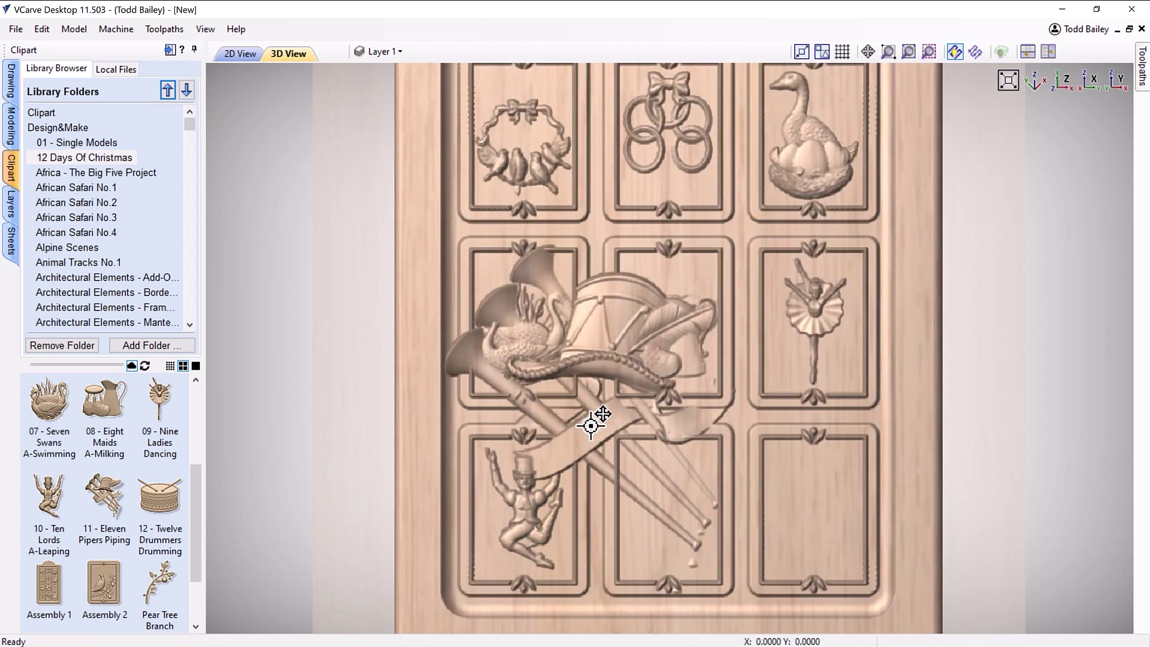
{"action": "left_click_drag", "start_coordinate": [447, 245], "coordinate": [621, 452]}
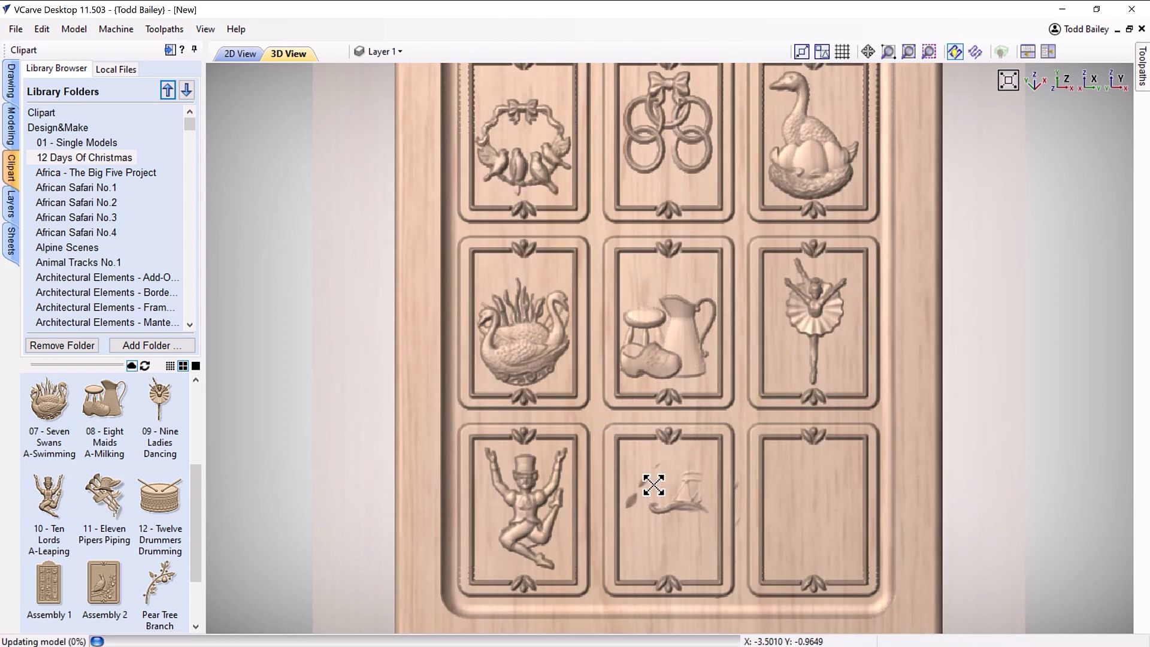
{"action": "right_click", "coordinate": [685, 527]}
{"action": "left_click", "coordinate": [841, 330]}
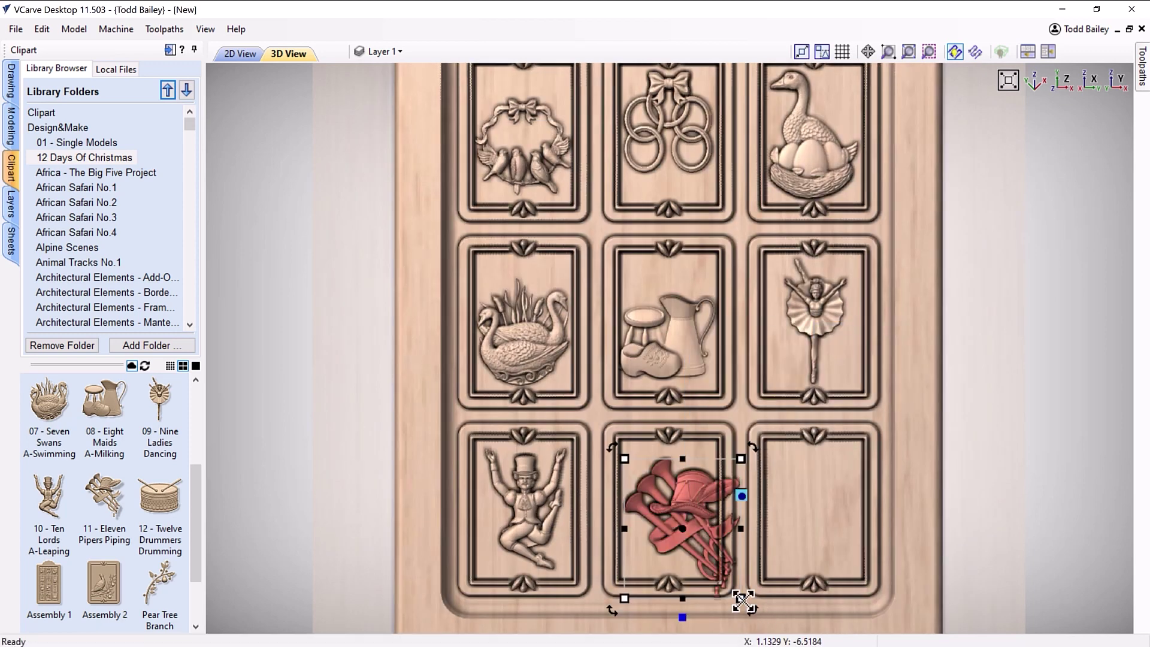
{"action": "left_click_drag", "start_coordinate": [741, 598], "coordinate": [721, 575]}
{"action": "left_click_drag", "start_coordinate": [682, 518], "coordinate": [678, 506]}
Step: Insert the "12 - Twelve Drummers Drumming" clipart, set its combine mode to Add and fit it inside the fourth row's third plaque
{"action": "left_click_drag", "start_coordinate": [170, 508], "coordinate": [907, 542]}
{"action": "left_click_drag", "start_coordinate": [1061, 374], "coordinate": [826, 548]}
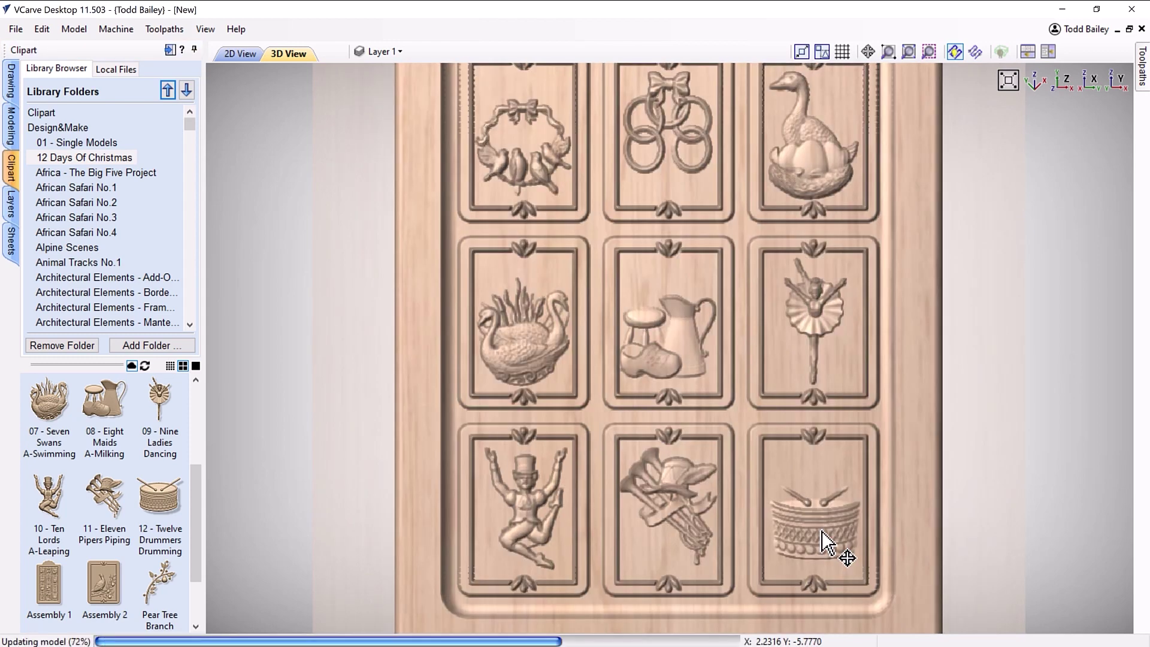
{"action": "right_click", "coordinate": [820, 556]}
{"action": "left_click", "coordinate": [976, 356]}
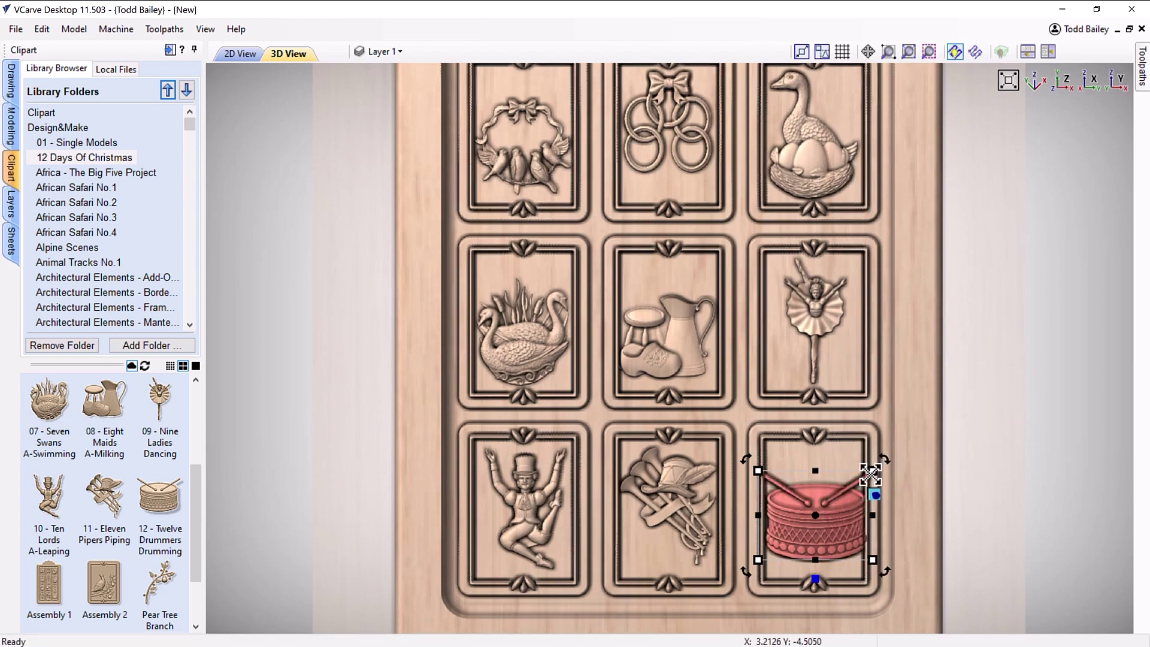
{"action": "left_click_drag", "start_coordinate": [873, 471], "coordinate": [861, 480]}
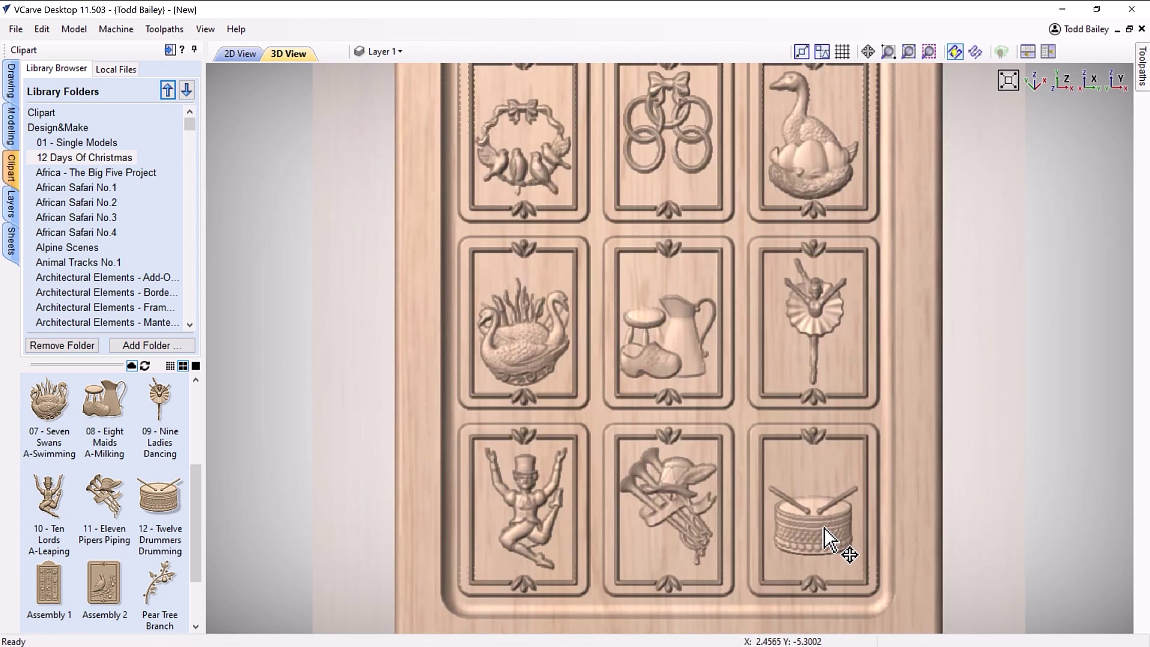
{"action": "left_click_drag", "start_coordinate": [824, 530], "coordinate": [820, 541]}
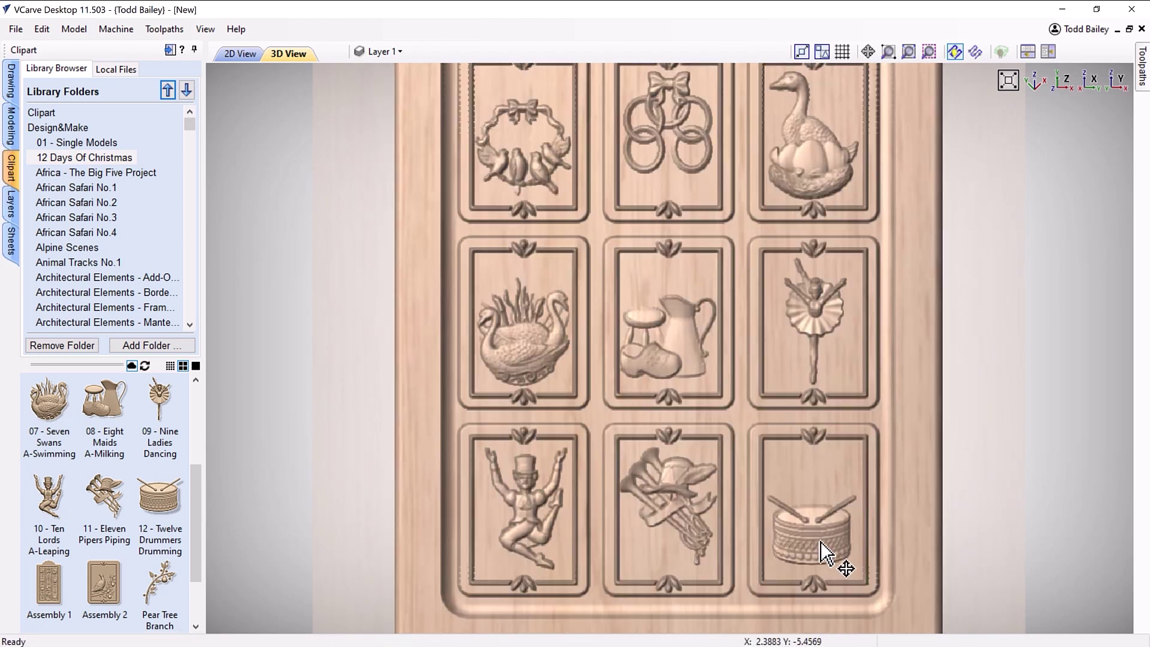
Step: Check the whole plaque in 3D and arrange the 2D and 3D views side by side
{"action": "scroll", "coordinate": [731, 470], "scroll_direction": "down", "scroll_amount": 3}
{"action": "left_click_drag", "start_coordinate": [731, 469], "coordinate": [945, 455]}
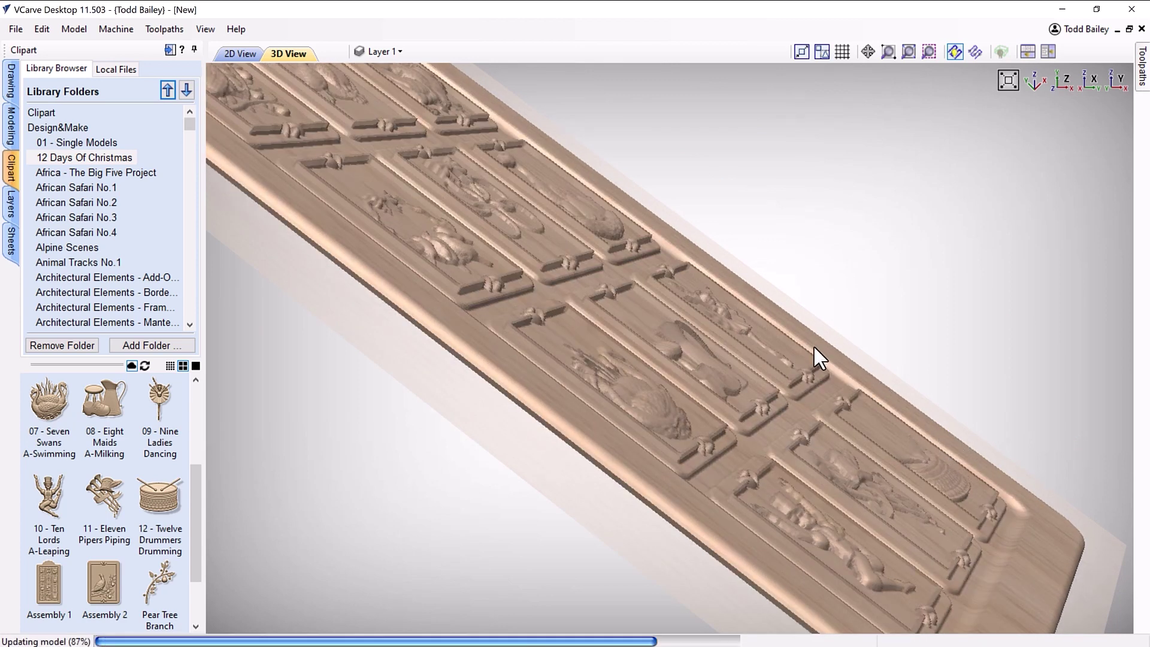
{"action": "left_click", "coordinate": [1063, 80]}
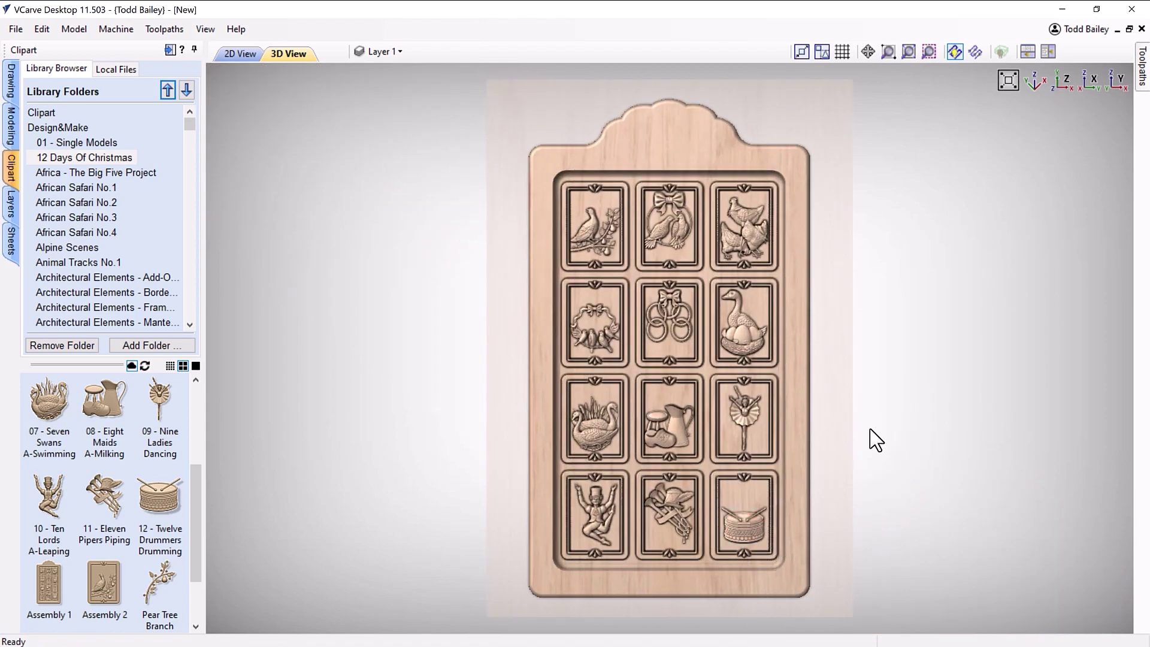
{"action": "left_click", "coordinate": [1047, 51]}
{"action": "scroll", "coordinate": [382, 226], "scroll_direction": "up", "scroll_amount": 1}
{"action": "scroll", "coordinate": [382, 226], "scroll_direction": "up", "scroll_amount": 1}
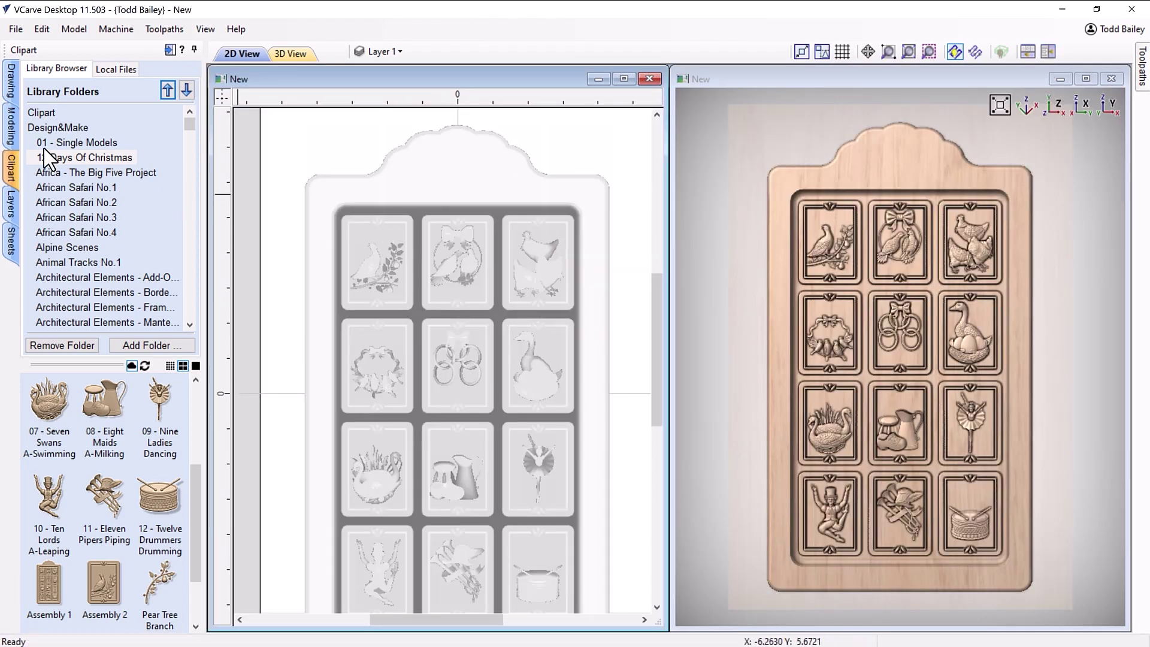
Step: Create the centered two-line text "12 / Days Of Christmas" and place it in the plaque's arched header
{"action": "left_click", "coordinate": [10, 81]}
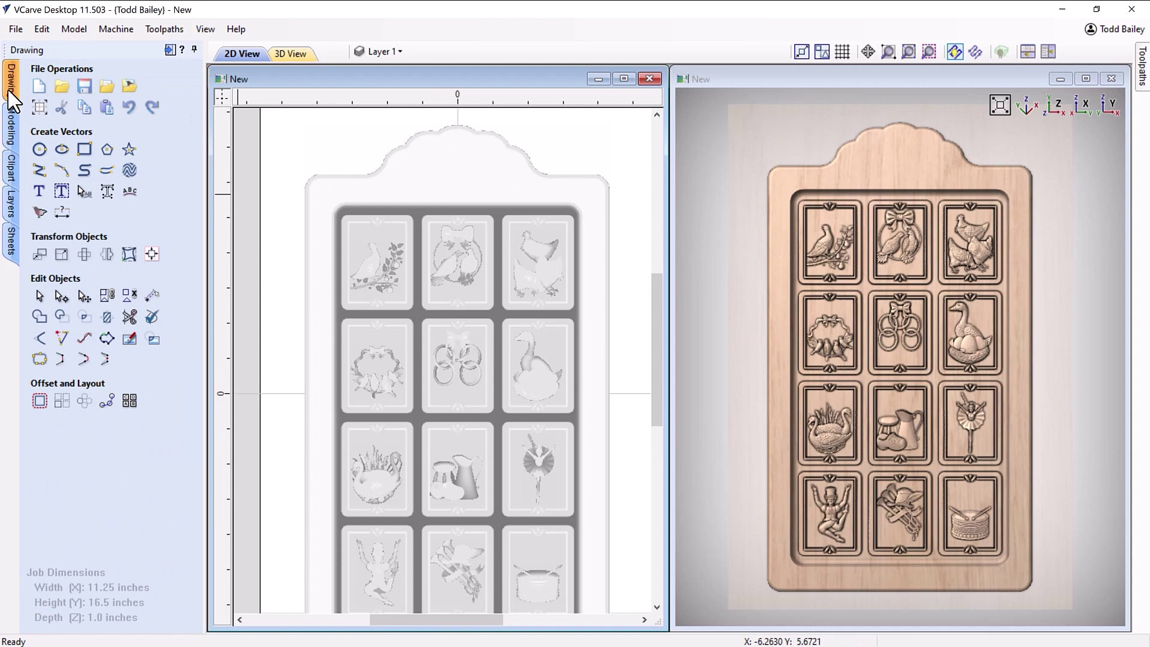
{"action": "left_click", "coordinate": [38, 191]}
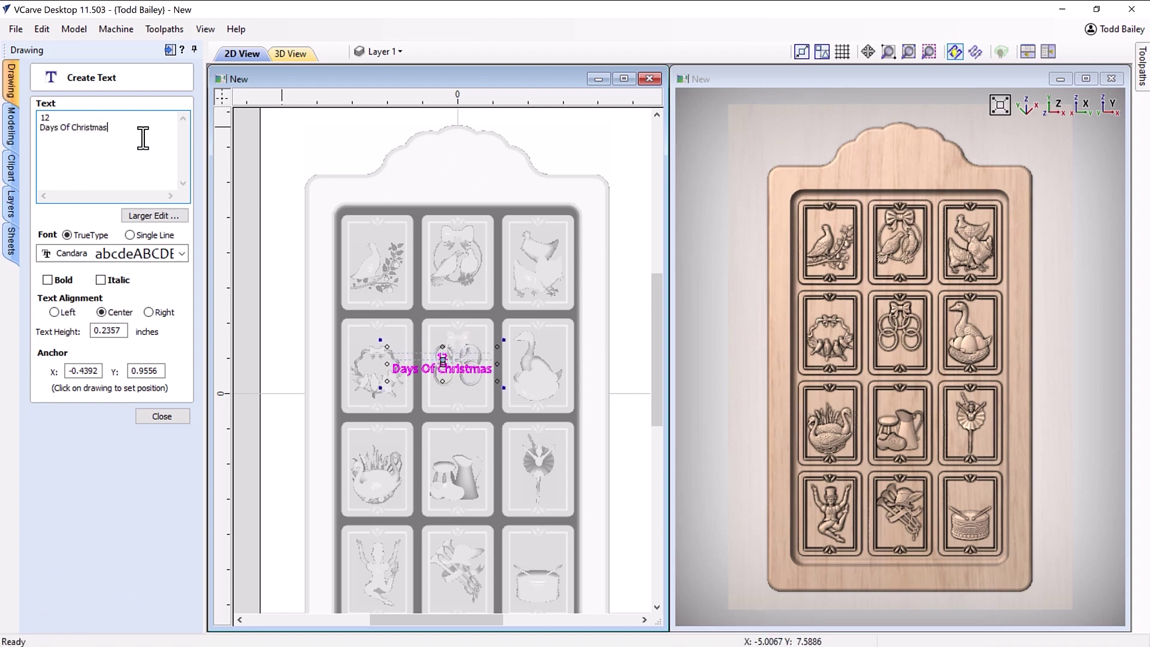
{"action": "left_click", "coordinate": [162, 416]}
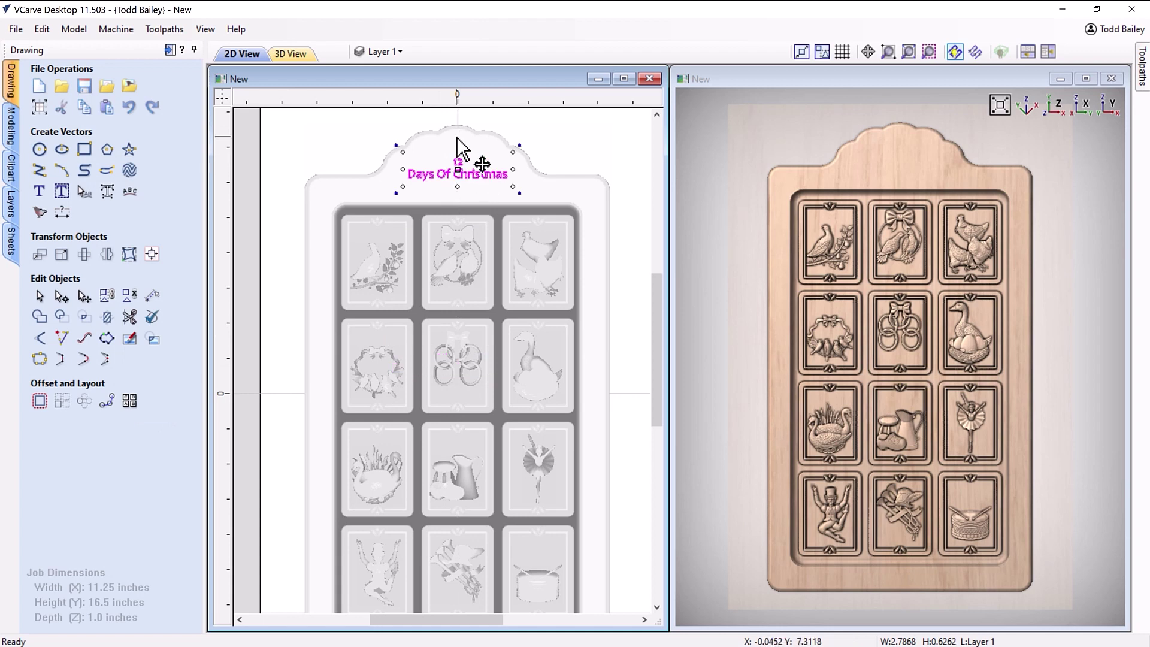
Step: Change the font of the header text to Book Antiqua
{"action": "scroll", "coordinate": [458, 150], "scroll_direction": "up", "scroll_amount": 3}
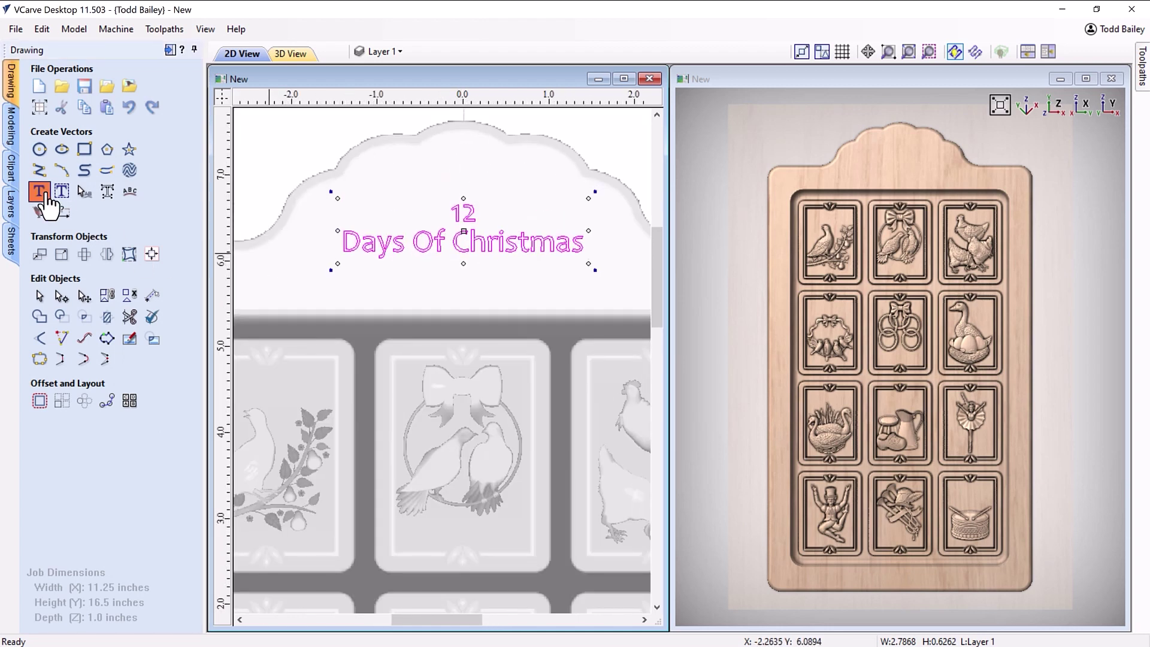
{"action": "left_click", "coordinate": [47, 197]}
{"action": "left_click", "coordinate": [182, 253]}
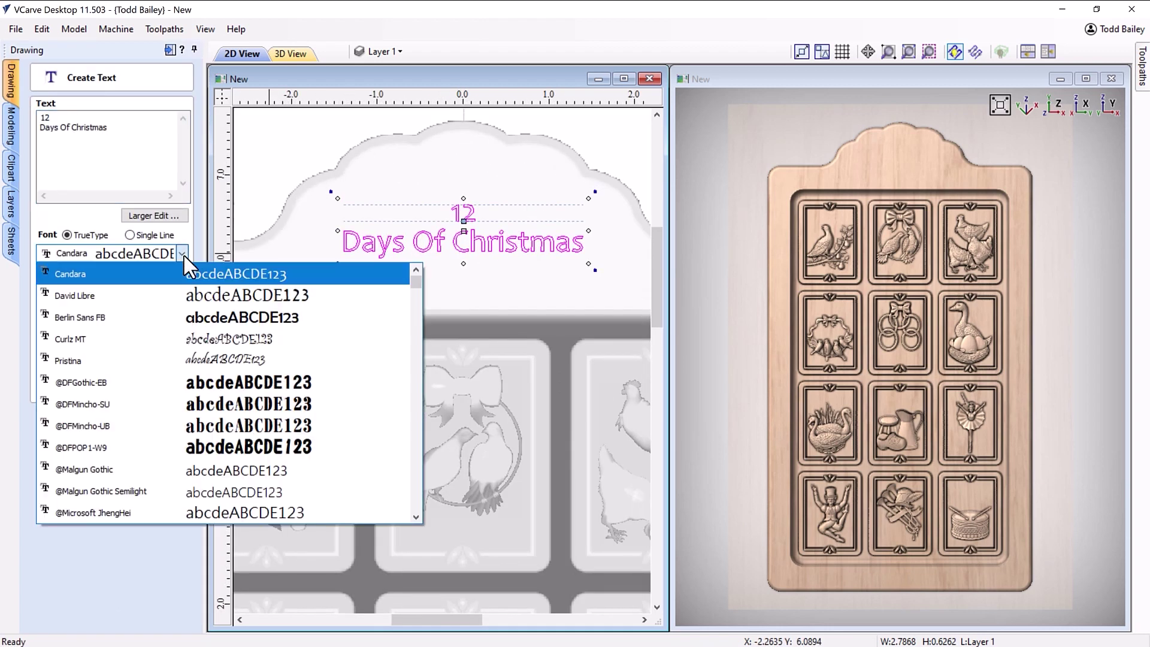
{"action": "scroll", "coordinate": [173, 372], "scroll_direction": "down", "scroll_amount": 15}
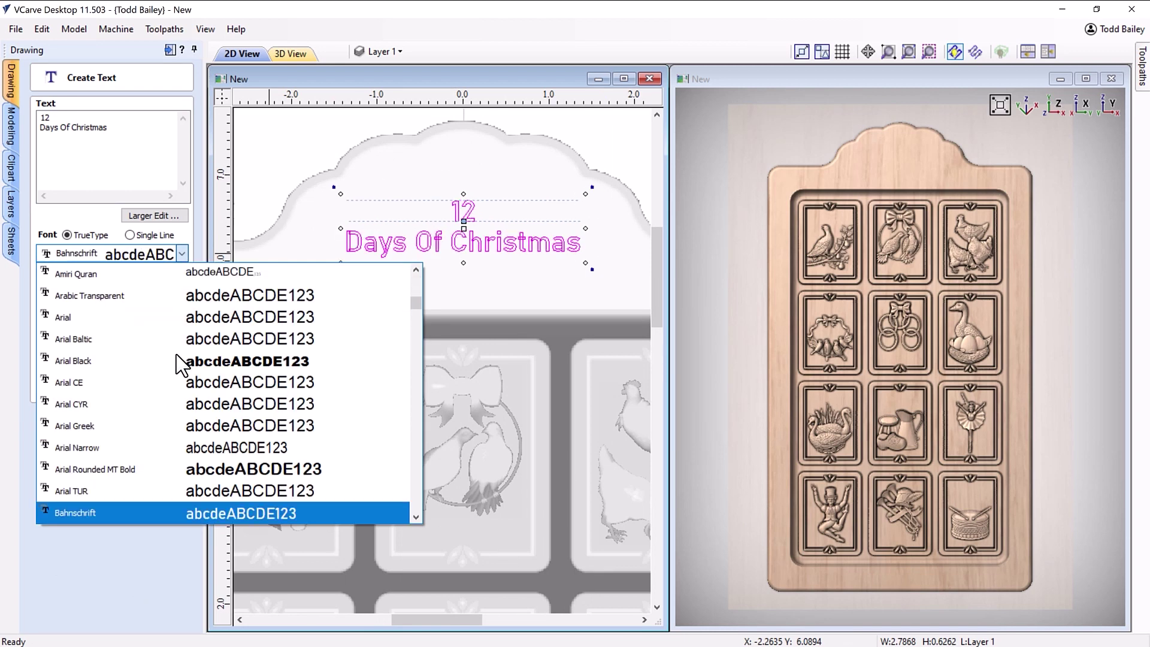
{"action": "scroll", "coordinate": [163, 389], "scroll_direction": "down", "scroll_amount": 8}
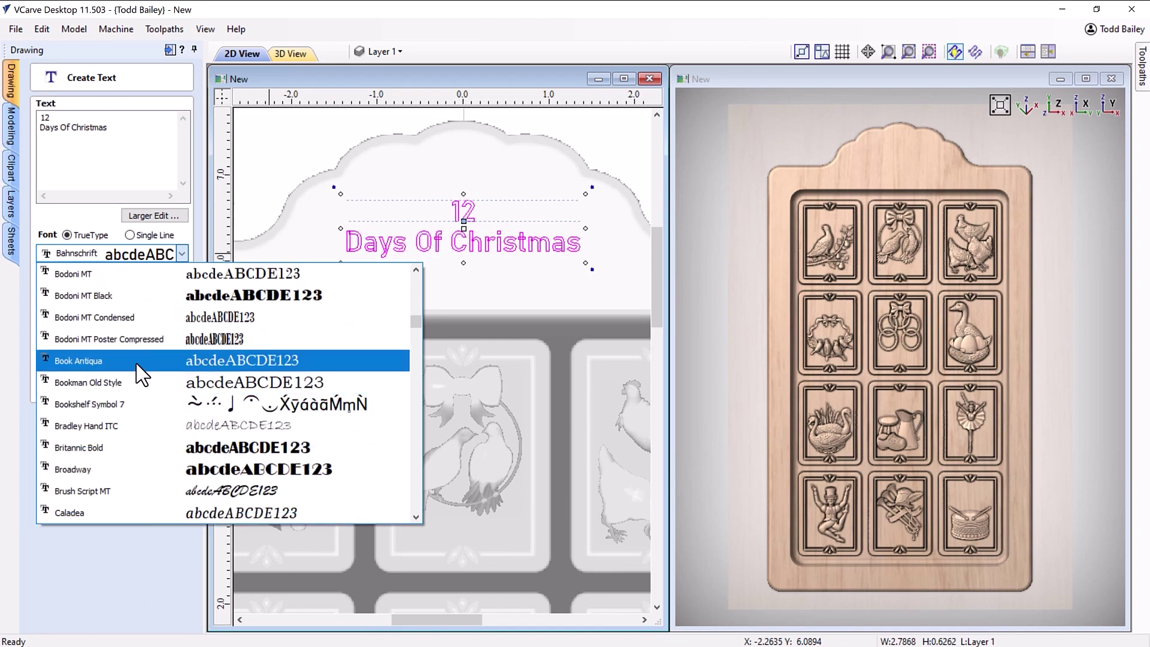
{"action": "left_click", "coordinate": [146, 363]}
{"action": "left_click", "coordinate": [162, 416]}
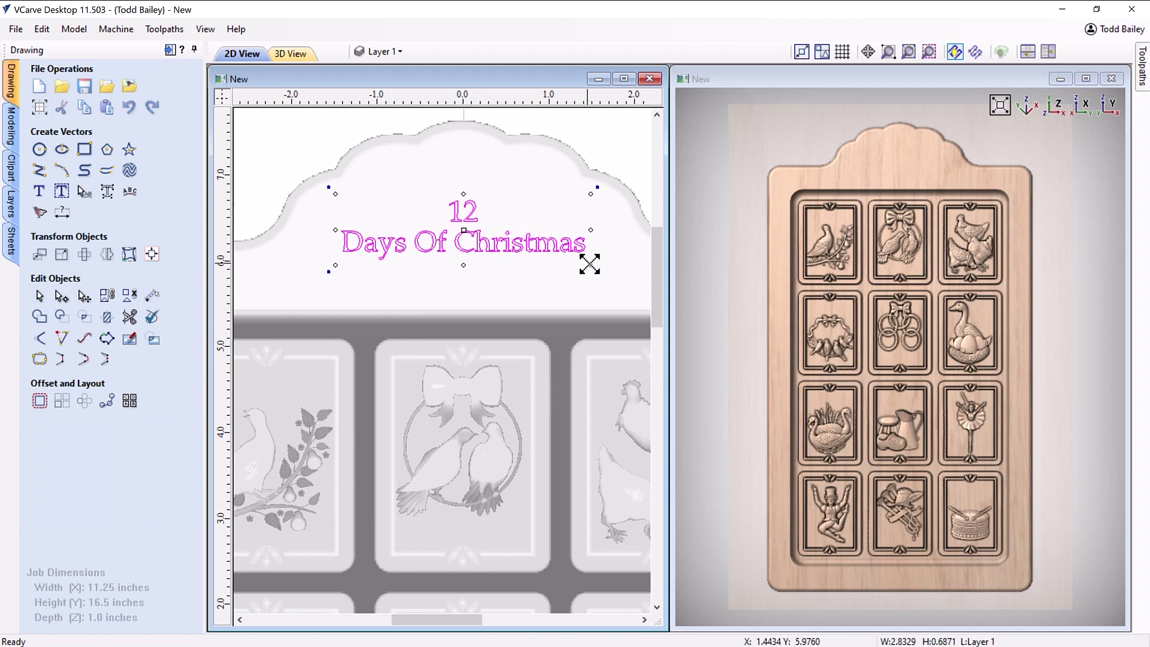
Step: Enlarge the header text to about 3.76 inches wide and break the text block into lines
{"action": "left_click_drag", "start_coordinate": [593, 267], "coordinate": [595, 267]}
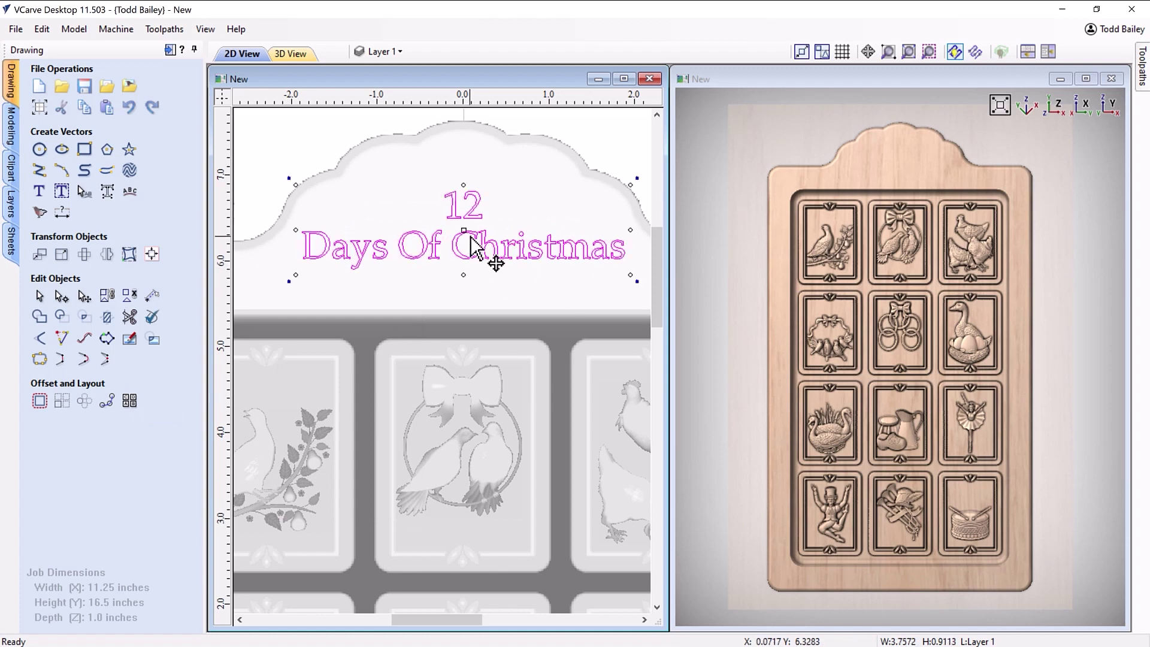
{"action": "right_click", "coordinate": [473, 228]}
{"action": "left_click", "coordinate": [527, 430]}
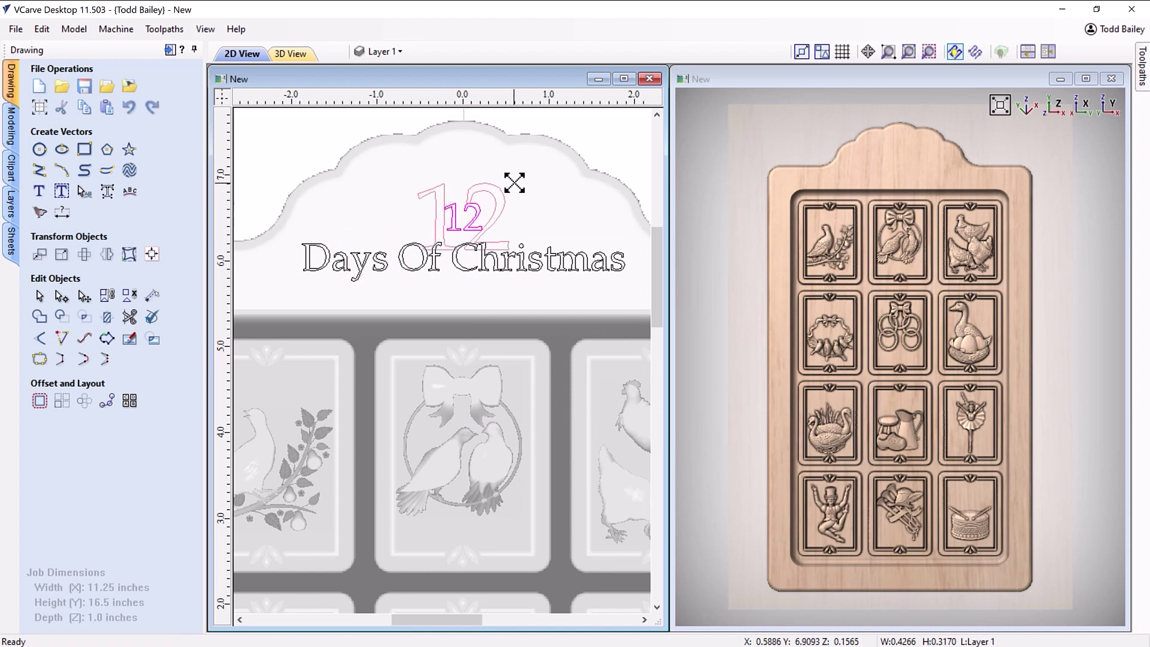
Step: Enlarge the "12" in the header and convert the "Days Of Christmas" line to curves
{"action": "left_click", "coordinate": [461, 264]}
{"action": "right_click", "coordinate": [465, 265]}
{"action": "left_click", "coordinate": [479, 473]}
{"action": "left_click", "coordinate": [277, 190]}
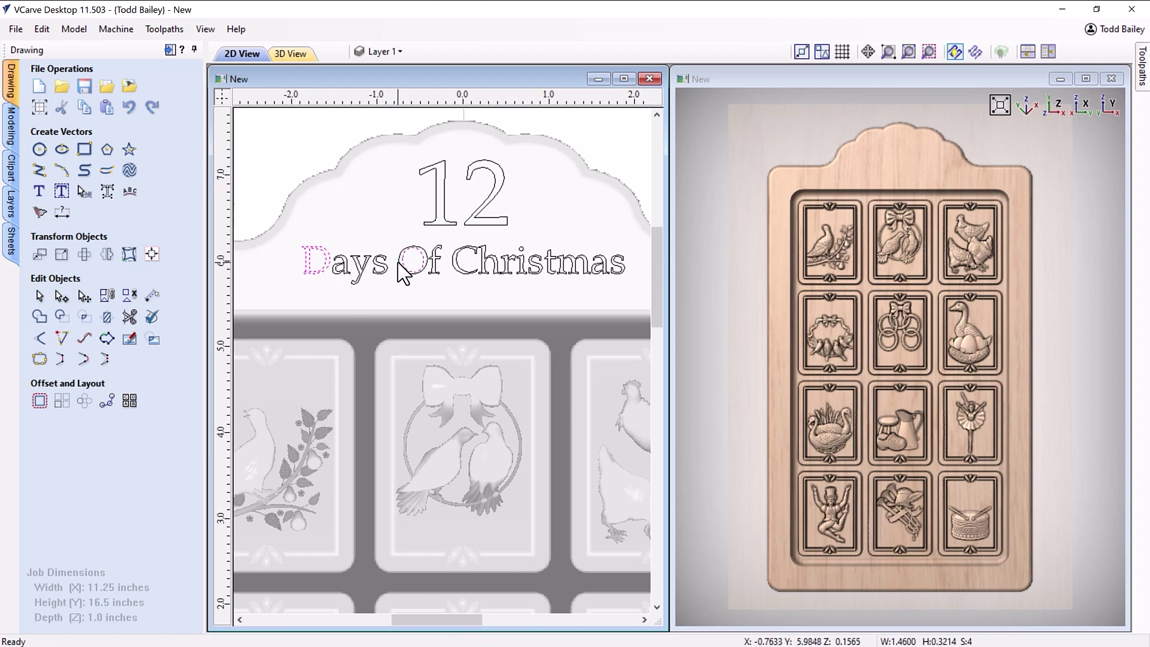
Step: Scale the capitals D, O and C proportionally to 0.5 inches high and respace the letters around them
{"action": "left_click", "coordinate": [61, 257]}
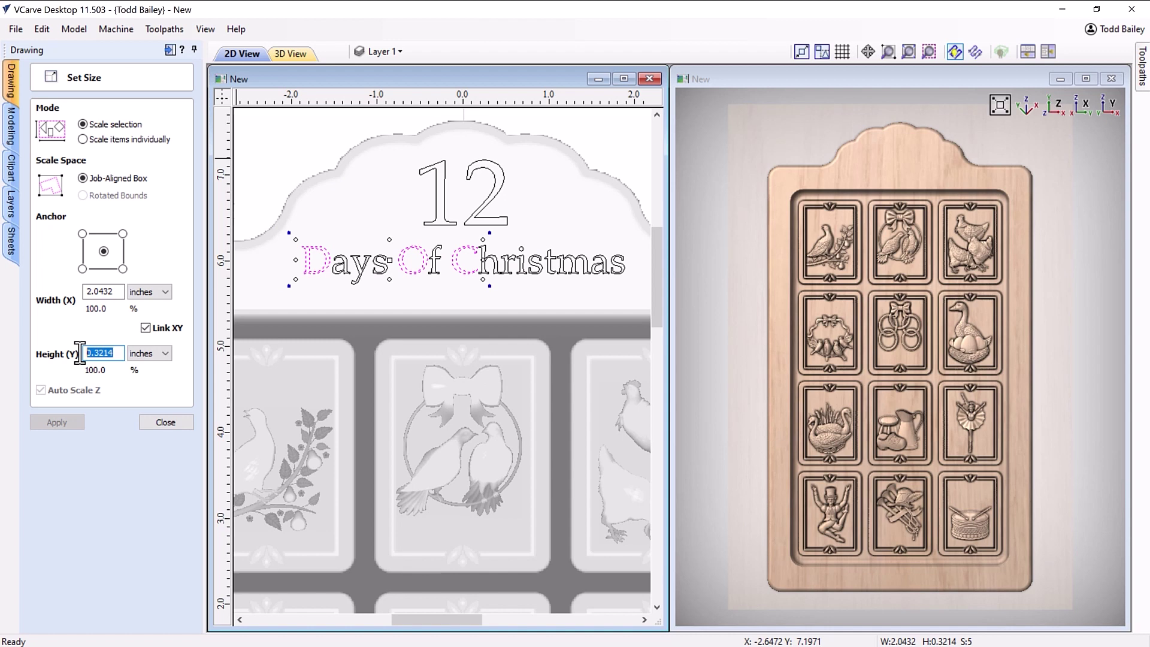
{"action": "left_click", "coordinate": [67, 421]}
{"action": "left_click", "coordinate": [162, 422]}
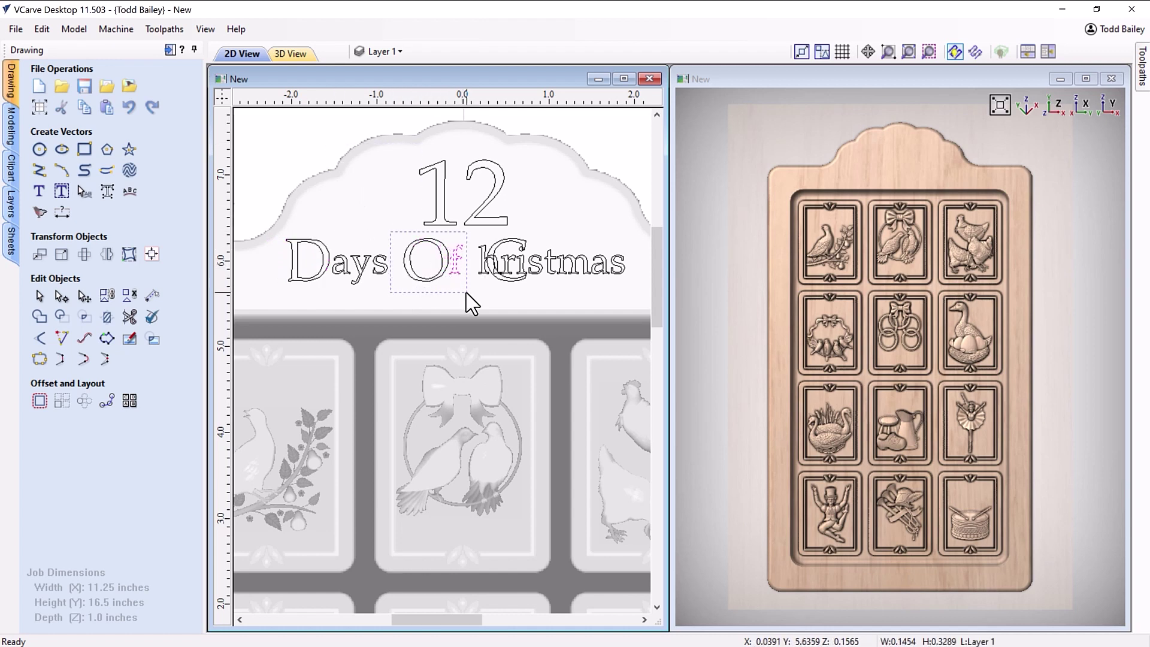
{"action": "left_click_drag", "start_coordinate": [504, 252], "coordinate": [485, 250]}
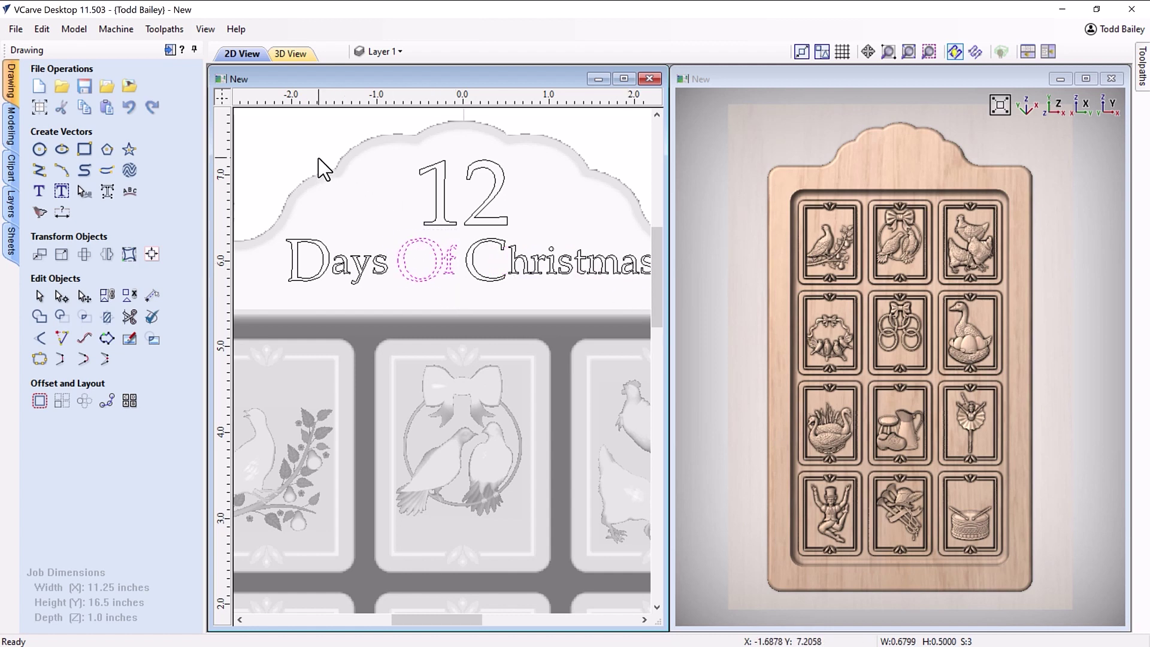
Step: Group all the "Days Of Christmas" letters and shrink the line to fit inside the arched header below the "12"
{"action": "scroll", "coordinate": [324, 170], "scroll_direction": "down", "scroll_amount": 1}
{"action": "left_click_drag", "start_coordinate": [609, 282], "coordinate": [610, 282]}
{"action": "right_click", "coordinate": [566, 255]}
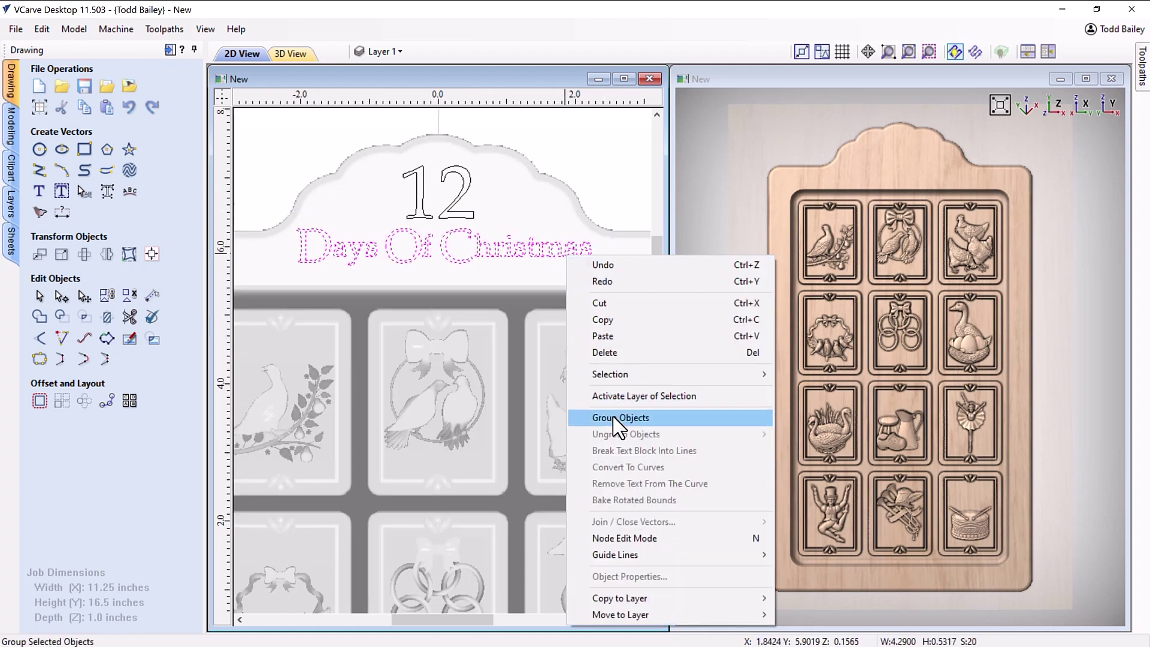
{"action": "left_click", "coordinate": [604, 344]}
{"action": "left_click_drag", "start_coordinate": [596, 222], "coordinate": [569, 234]}
{"action": "left_click", "coordinate": [510, 325]}
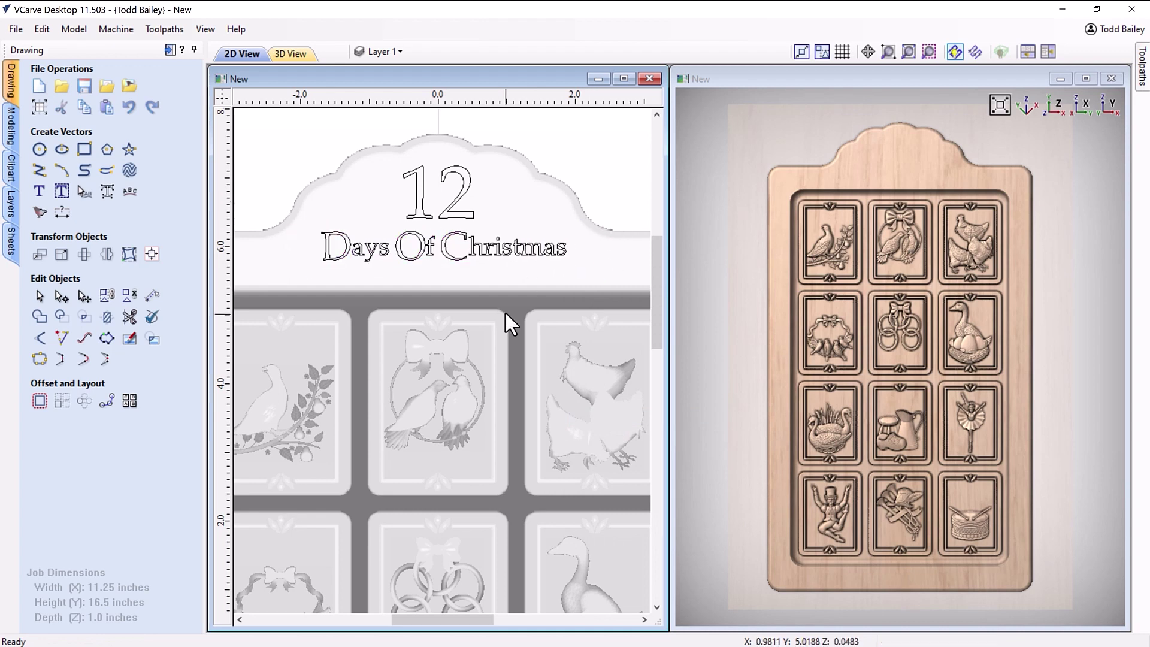
Step: Import the Pear Tree Branch.dxf vectors from the 2D Clipart folder
{"action": "left_click", "coordinate": [15, 28]}
{"action": "mouse_move", "coordinate": [36, 234]}
{"action": "left_click", "coordinate": [240, 231]}
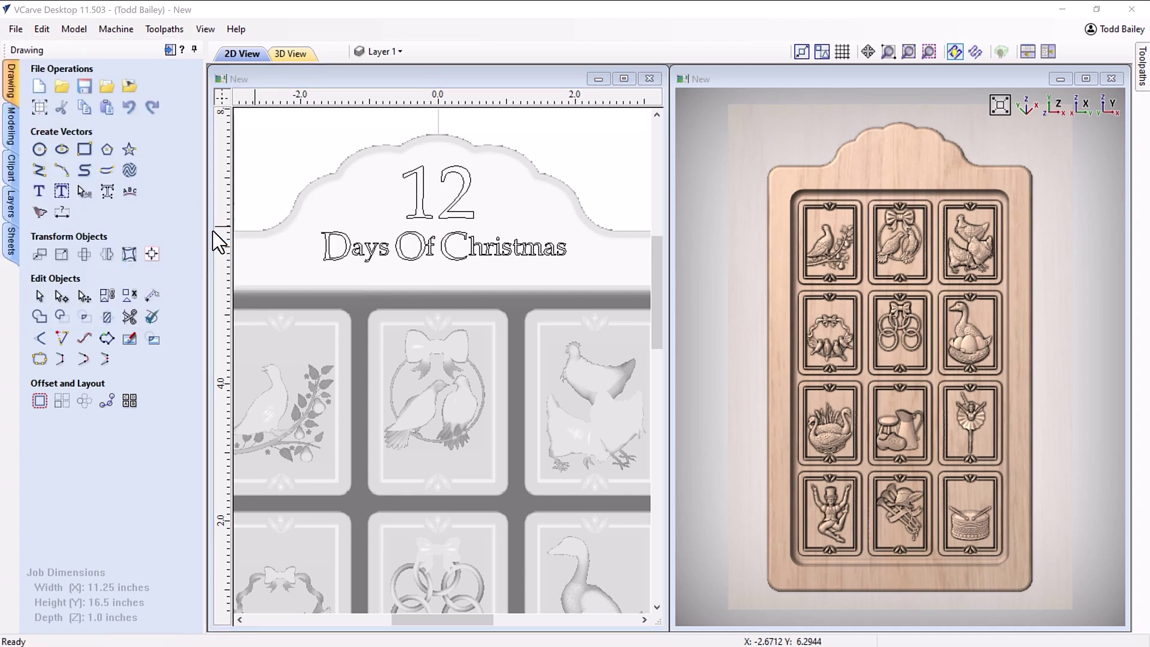
{"action": "left_click", "coordinate": [416, 162]}
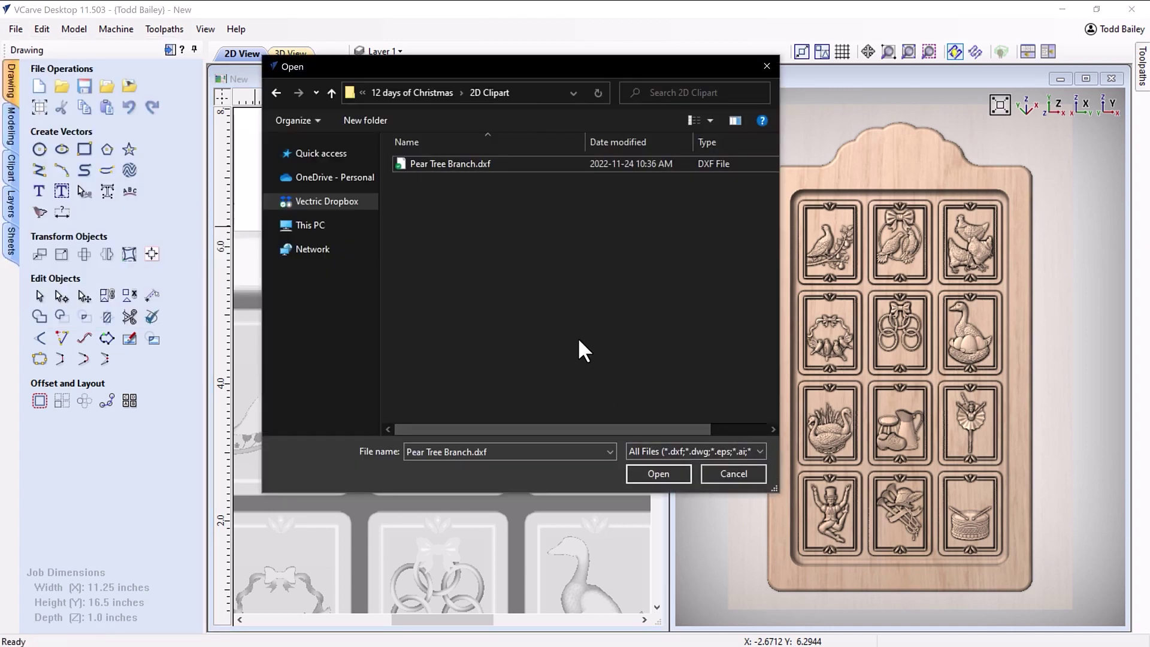
{"action": "left_click", "coordinate": [658, 473]}
Step: Move the pear tree branch into the arched header beside the "12", following the arch's curve
{"action": "scroll", "coordinate": [478, 309], "scroll_direction": "down", "scroll_amount": 5}
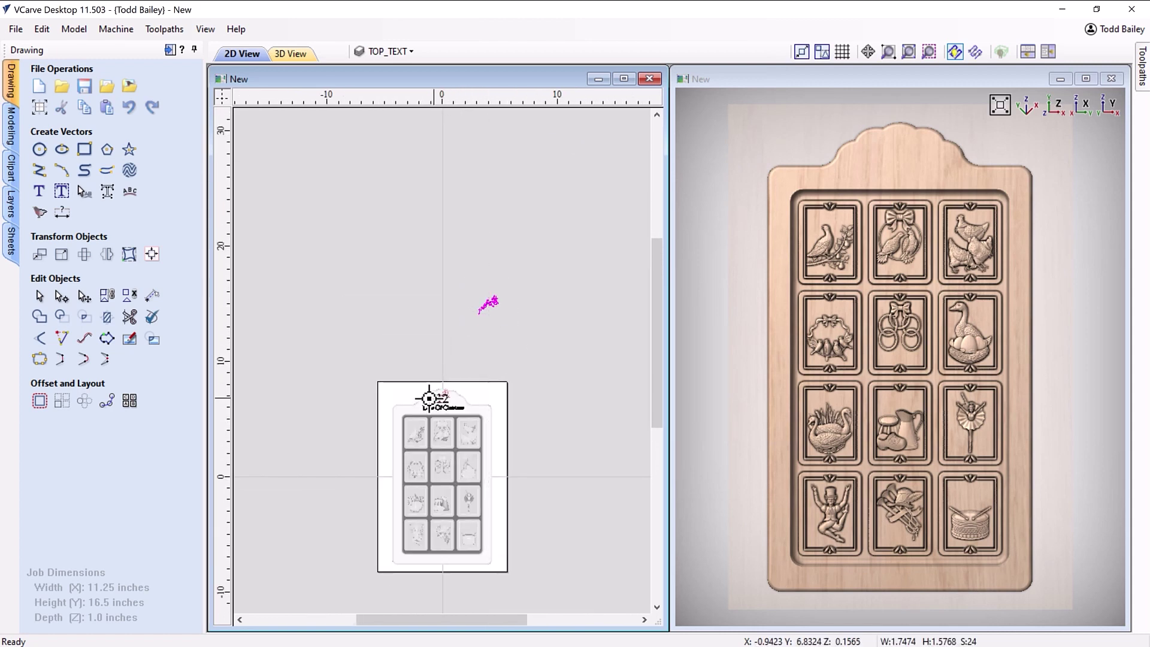
{"action": "scroll", "coordinate": [425, 413], "scroll_direction": "up", "scroll_amount": 5}
{"action": "mouse_move", "coordinate": [421, 337]}
{"action": "left_mouse_down"}
{"action": "mouse_move", "coordinate": [416, 301]}
{"action": "mouse_move", "coordinate": [351, 287]}
{"action": "mouse_move", "coordinate": [419, 330]}
{"action": "left_mouse_up"}
{"action": "scroll", "coordinate": [522, 354], "scroll_direction": "down", "scroll_amount": 3}
{"action": "scroll", "coordinate": [522, 354], "scroll_direction": "up", "scroll_amount": 2}
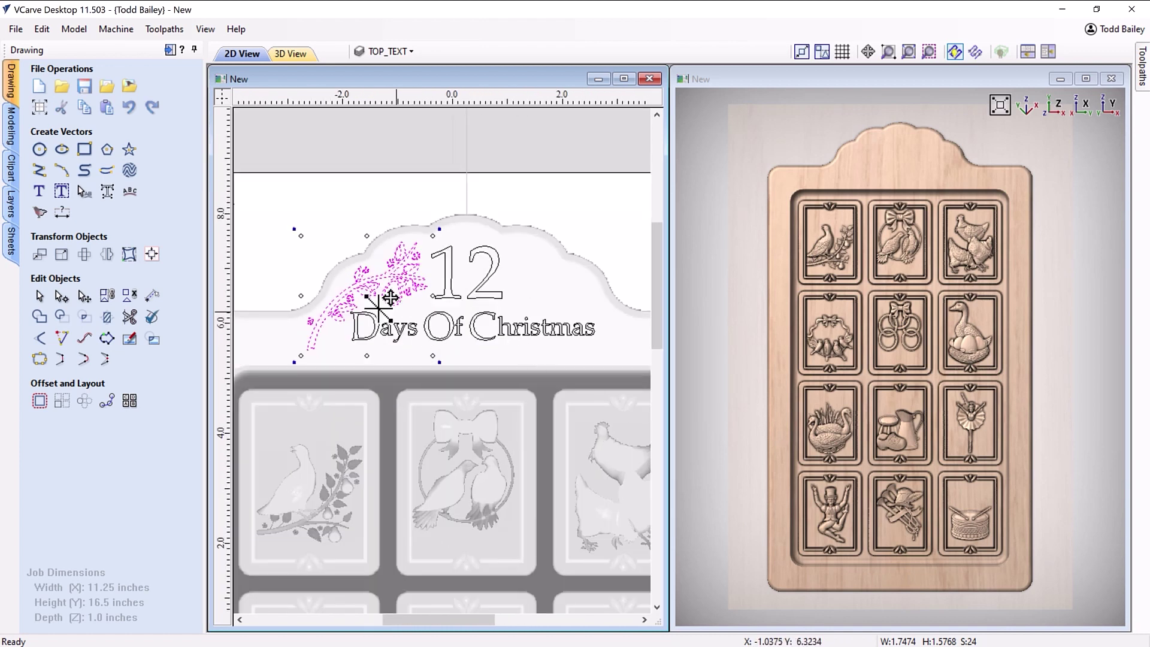
Step: Create a horizontally mirrored copy of the branch about the job center
{"action": "left_click", "coordinate": [106, 253]}
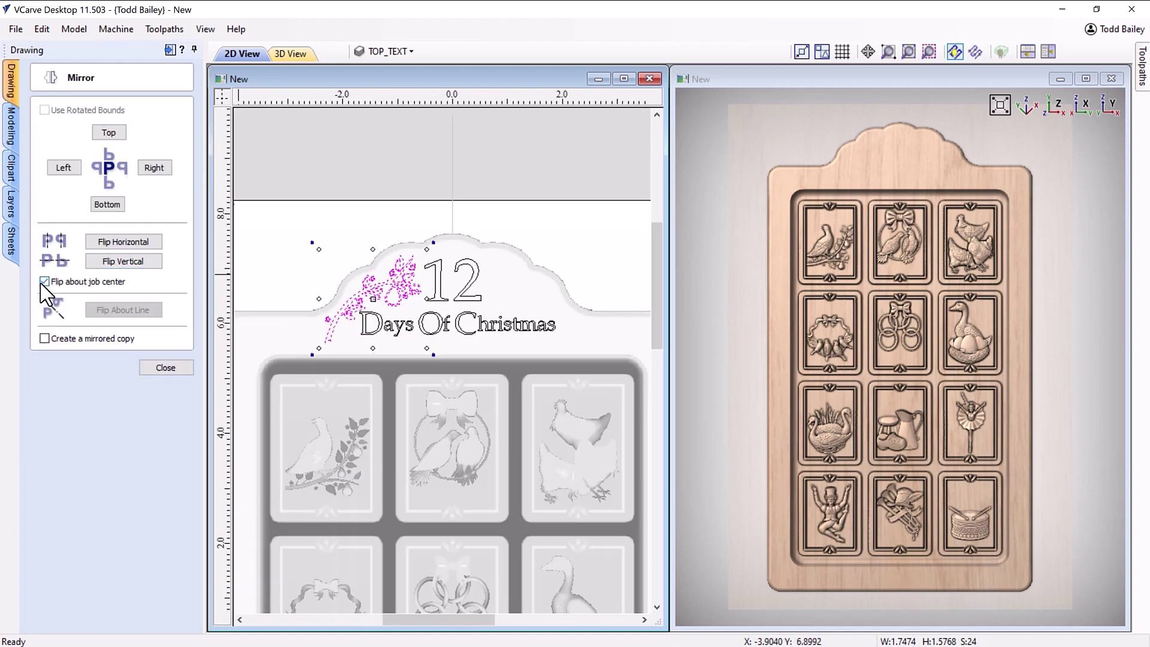
{"action": "left_click", "coordinate": [123, 241]}
{"action": "left_click", "coordinate": [321, 217]}
Step: Lower the "Days Of Christmas" line and the "12" slightly so they sit between the two branches
{"action": "left_click_drag", "start_coordinate": [569, 362], "coordinate": [569, 359]}
{"action": "key", "text": "Escape"}
{"action": "scroll", "coordinate": [341, 313], "scroll_direction": "up", "scroll_amount": 2}
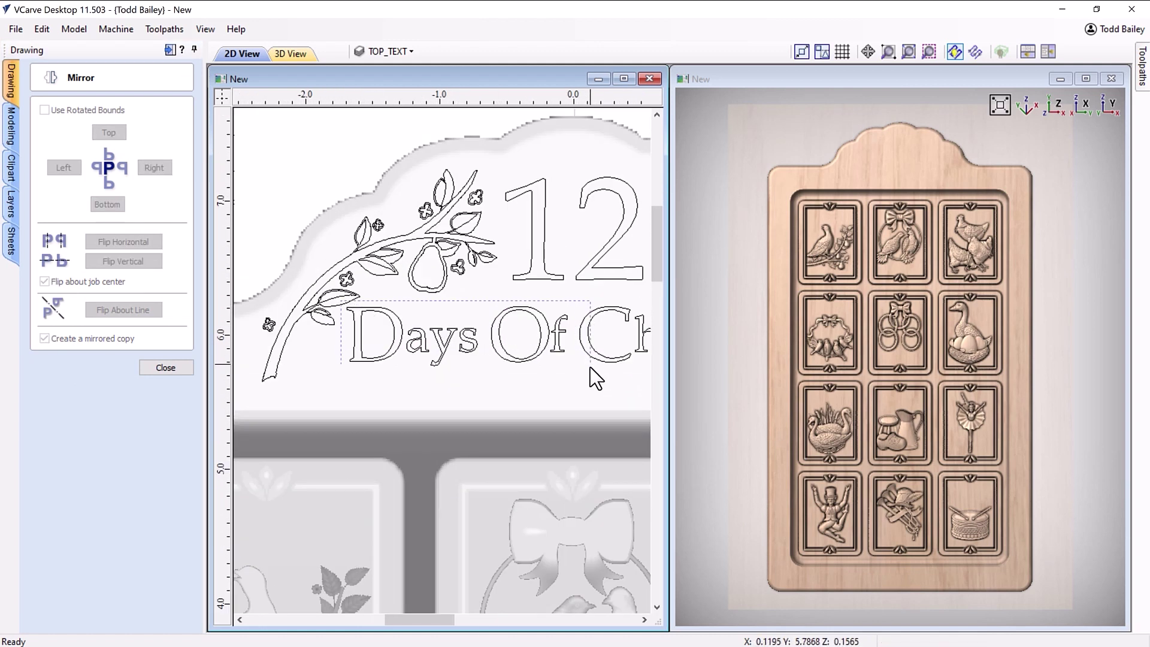
{"action": "scroll", "coordinate": [590, 368], "scroll_direction": "down", "scroll_amount": 2}
{"action": "left_click", "coordinate": [597, 356]}
{"action": "left_click_drag", "start_coordinate": [434, 619], "coordinate": [452, 621]}
{"action": "scroll", "coordinate": [452, 393], "scroll_direction": "down", "scroll_amount": 2}
{"action": "scroll", "coordinate": [474, 398], "scroll_direction": "up", "scroll_amount": 2}
{"action": "left_click", "coordinate": [479, 316]}
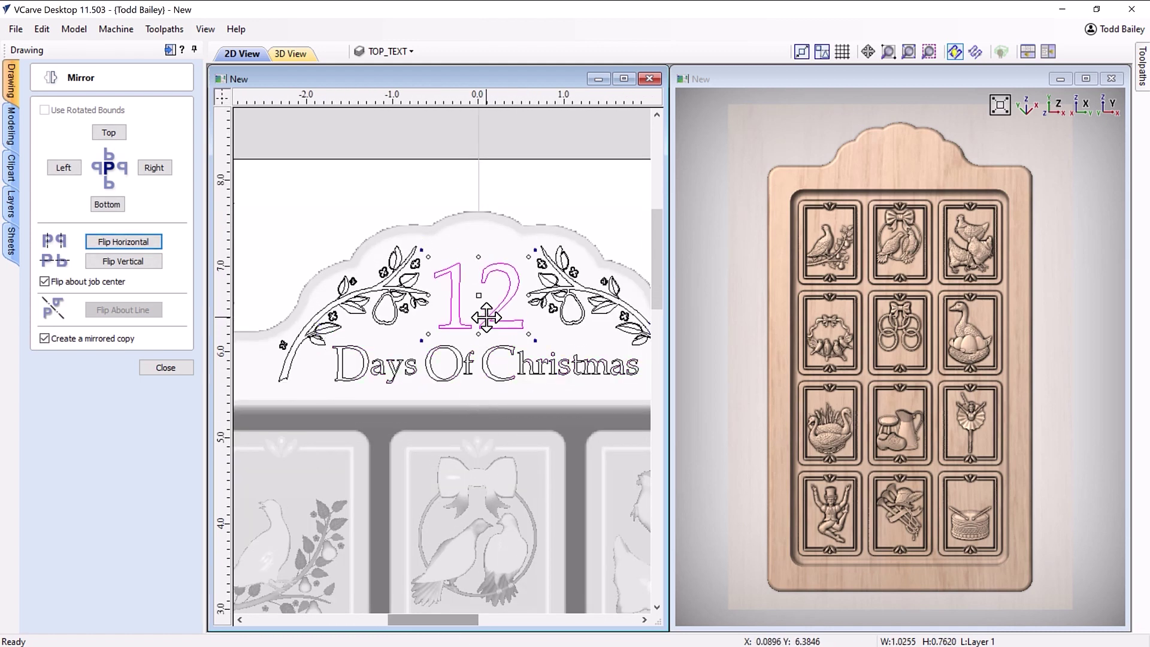
Step: Nudge the header's "12" slightly upward between the branches and finish mirroring
{"action": "left_click", "coordinate": [386, 230]}
{"action": "scroll", "coordinate": [386, 231], "scroll_direction": "down", "scroll_amount": 3}
{"action": "scroll", "coordinate": [450, 303], "scroll_direction": "up", "scroll_amount": 2}
{"action": "scroll", "coordinate": [451, 303], "scroll_direction": "down", "scroll_amount": 2}
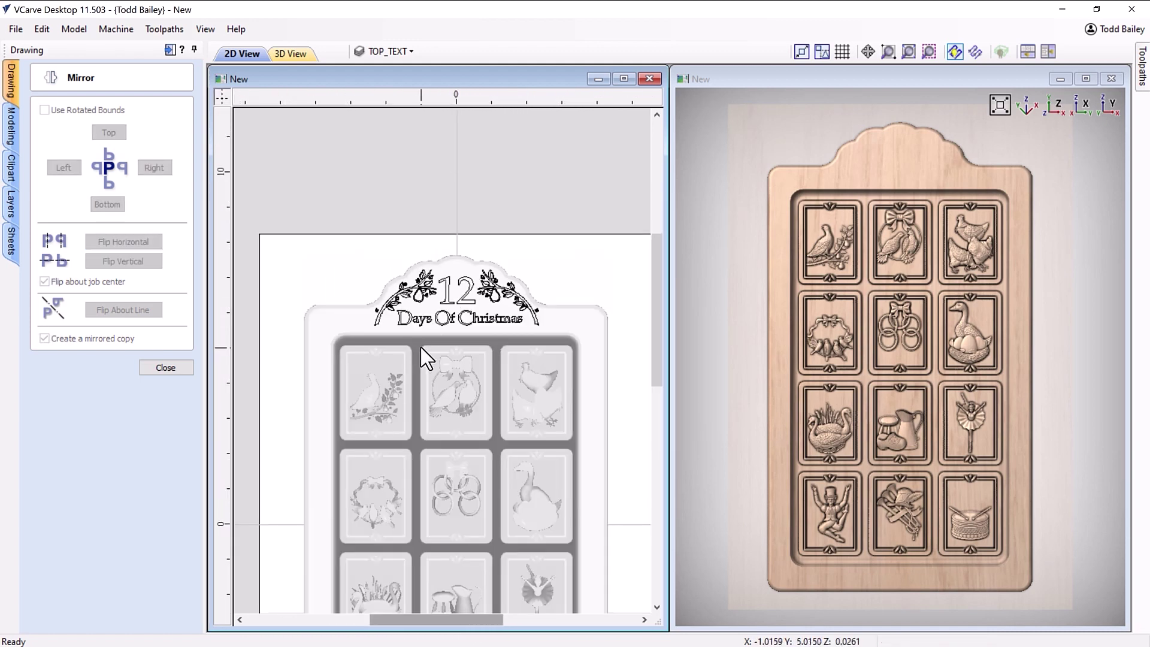
{"action": "left_click", "coordinate": [461, 306]}
{"action": "left_click", "coordinate": [390, 406]}
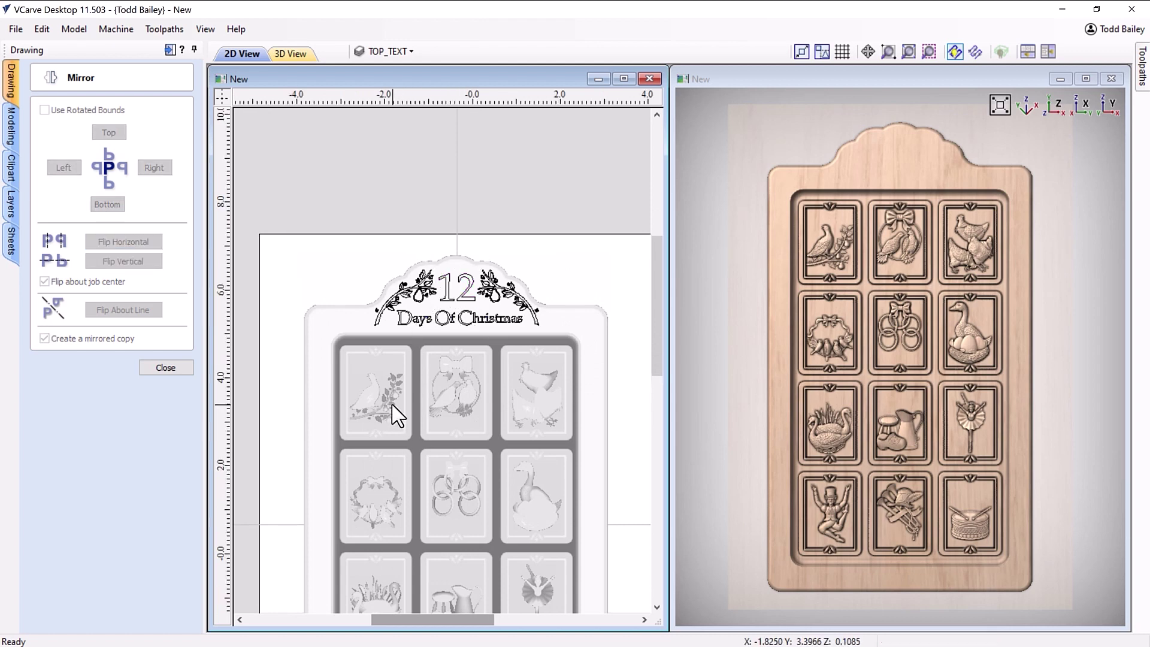
{"action": "scroll", "coordinate": [390, 405], "scroll_direction": "up", "scroll_amount": 1}
{"action": "left_click", "coordinate": [165, 367]}
Step: Add the number 1 in centered Book Antiqua, about 0.44 inches high, above the partridge in the first plaque
{"action": "left_click", "coordinate": [39, 191]}
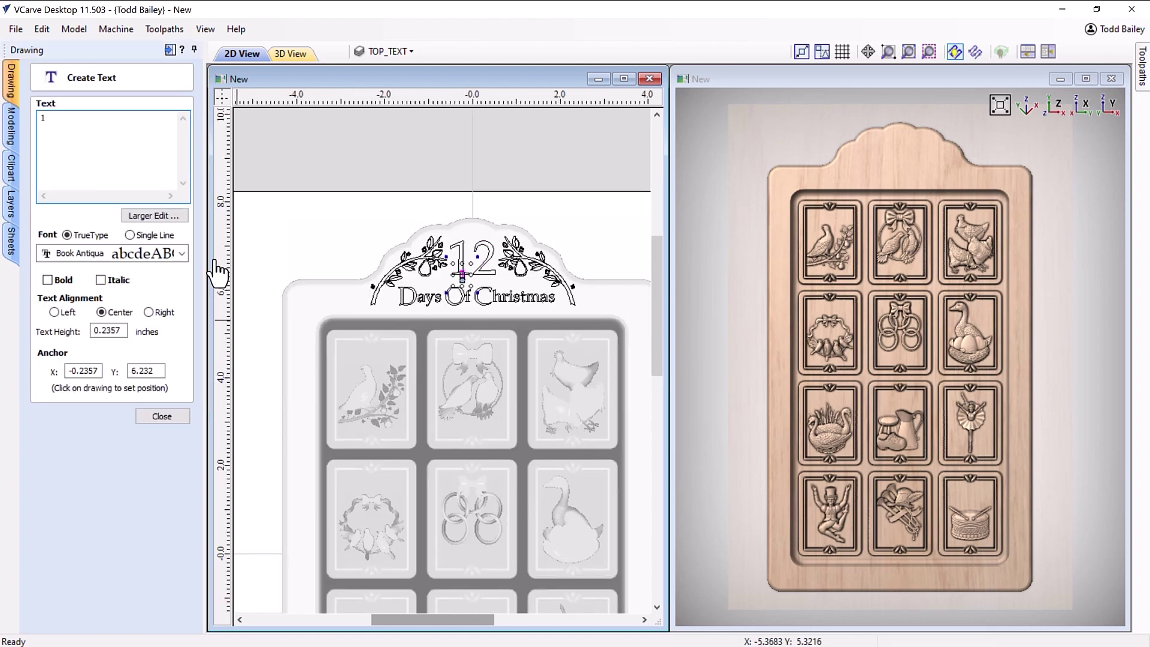
{"action": "left_click", "coordinate": [149, 419]}
{"action": "mouse_move", "coordinate": [462, 275]}
{"action": "left_mouse_down"}
{"action": "mouse_move", "coordinate": [352, 359]}
{"action": "mouse_move", "coordinate": [387, 356]}
{"action": "left_mouse_up"}
{"action": "scroll", "coordinate": [352, 359], "scroll_direction": "up", "scroll_amount": 2}
{"action": "scroll", "coordinate": [356, 377], "scroll_direction": "up", "scroll_amount": 1}
{"action": "scroll", "coordinate": [386, 356], "scroll_direction": "down", "scroll_amount": 2}
{"action": "left_click", "coordinate": [386, 345]}
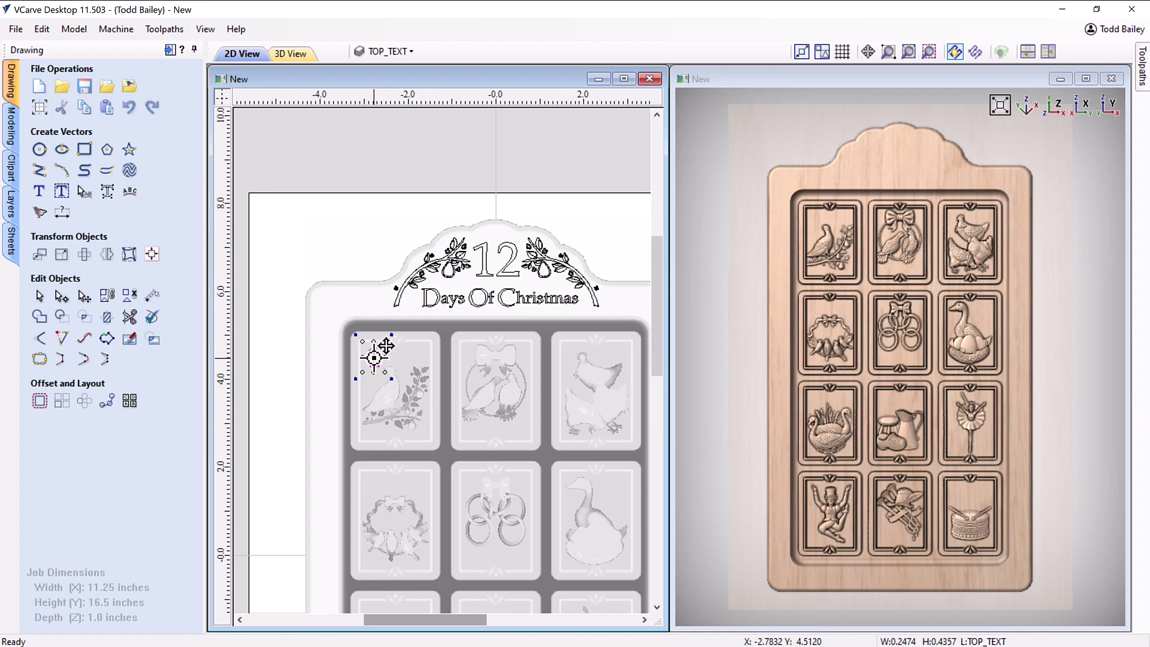
Step: Copy the 1 to the turtle doves plaque, change it to 2 and position it in the plaque's lower right corner
{"action": "left_click", "coordinate": [527, 426]}
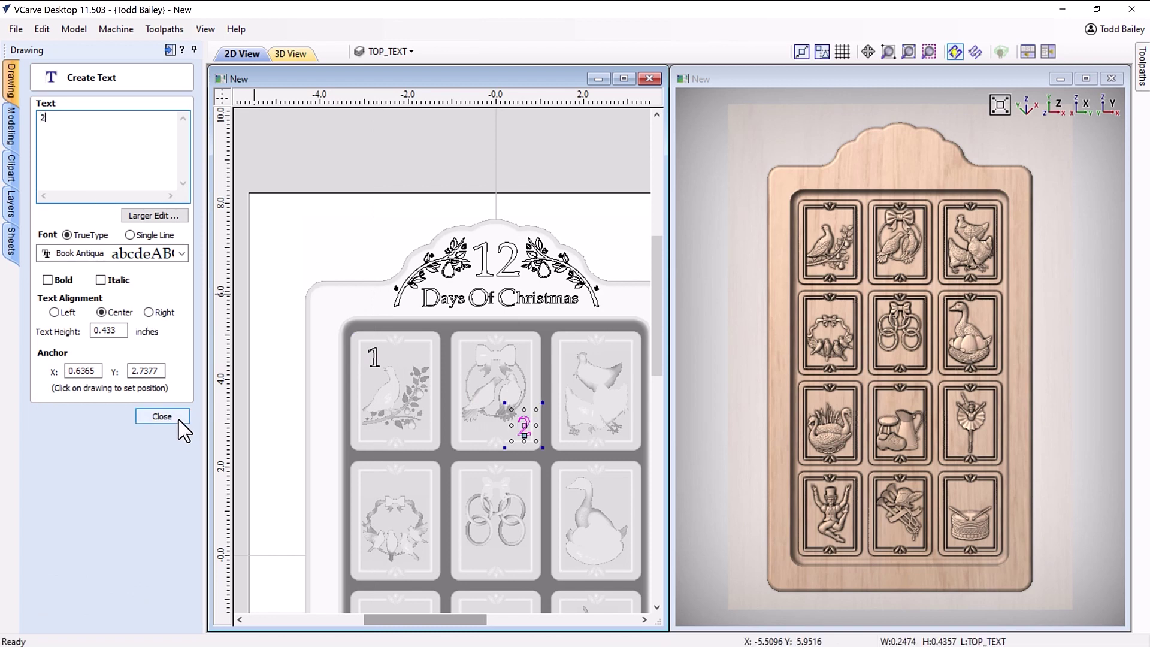
{"action": "left_click", "coordinate": [162, 416]}
{"action": "scroll", "coordinate": [487, 413], "scroll_direction": "up", "scroll_amount": 3}
{"action": "left_click_drag", "start_coordinate": [470, 403], "coordinate": [518, 396]}
Step: Copy the 2 to the upper right of the French hens plaque and change it to 3
{"action": "scroll", "coordinate": [479, 406], "scroll_direction": "down", "scroll_amount": 3}
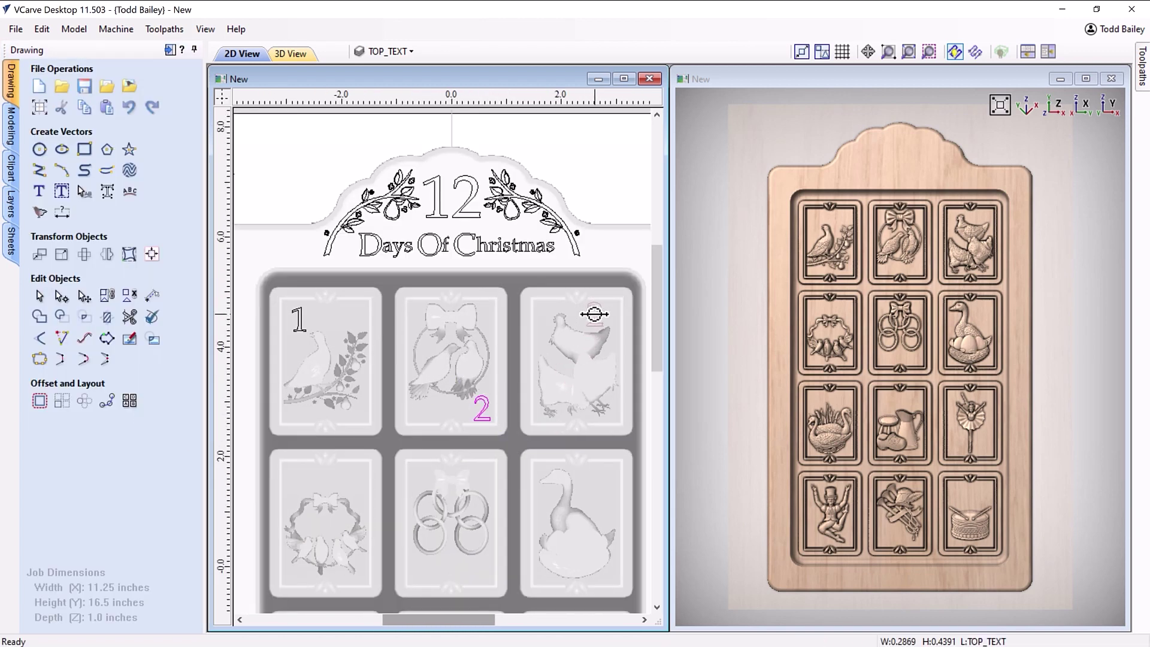
{"action": "left_click", "coordinate": [40, 193]}
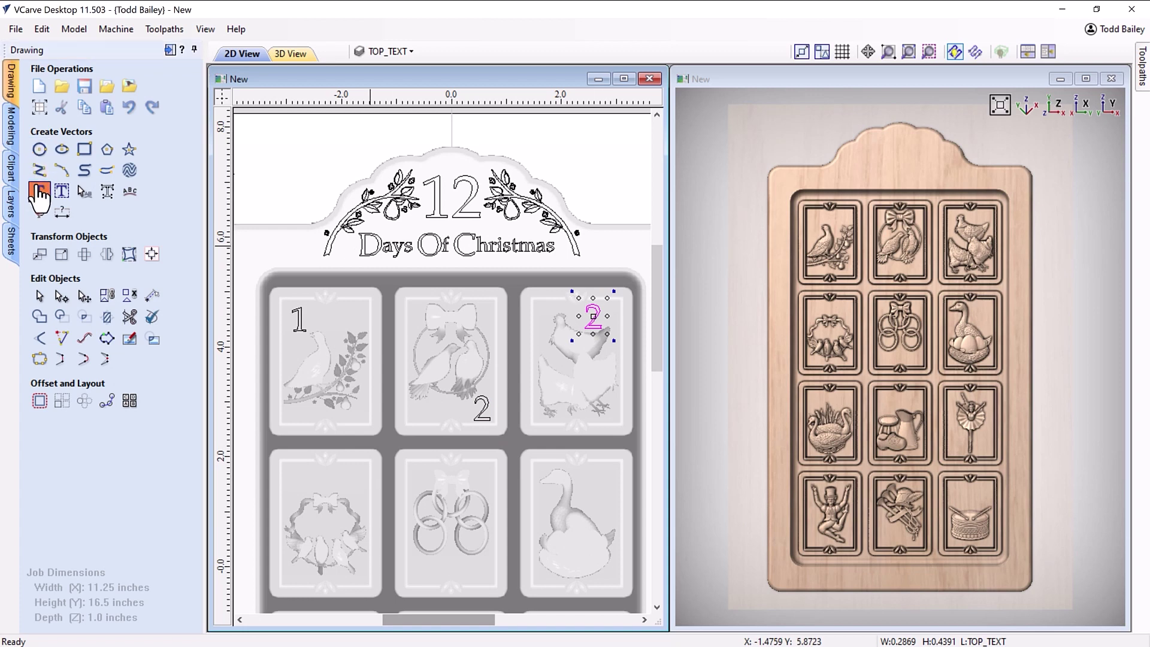
{"action": "type", "text": "3"}
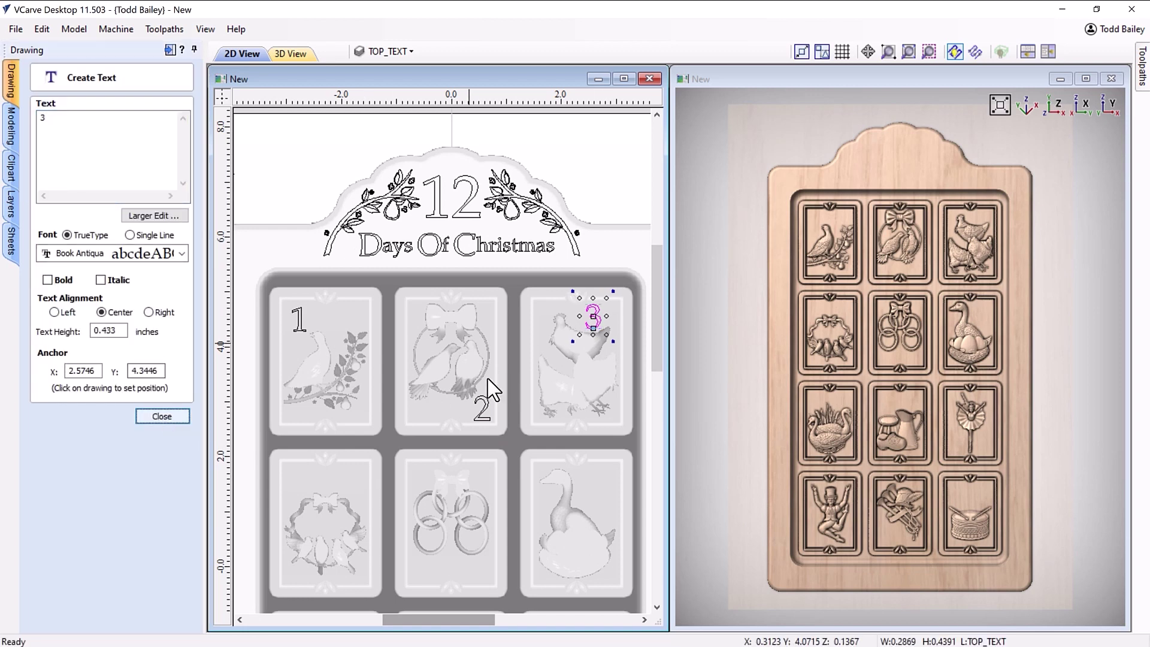
{"action": "key", "text": "Escape"}
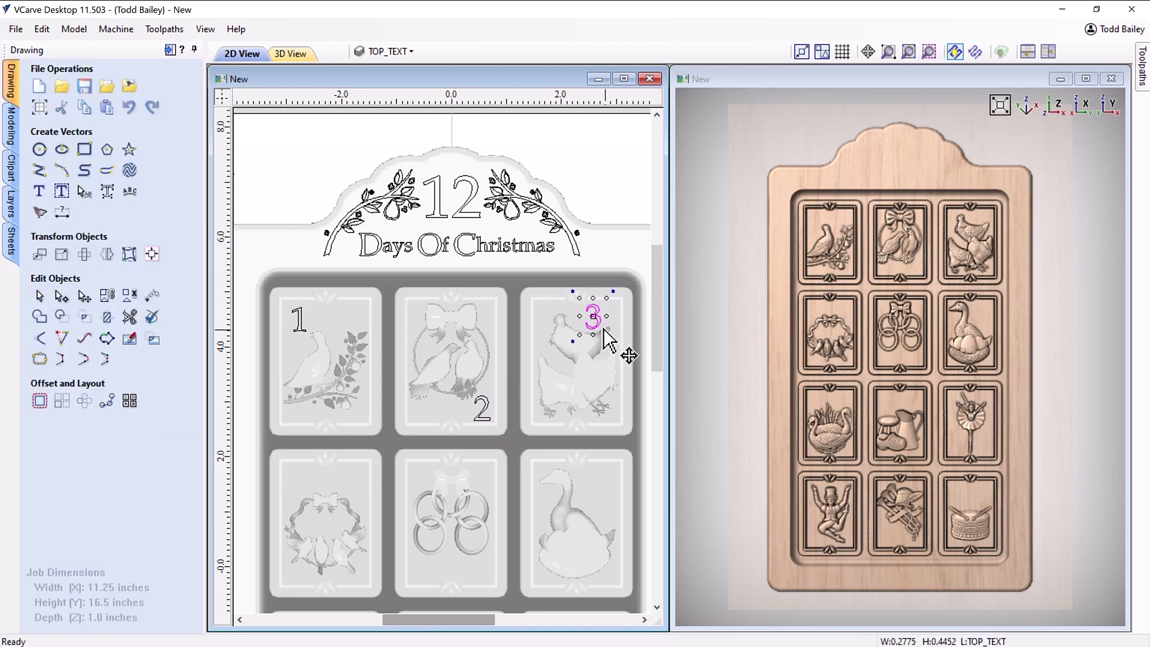
Step: Place copies of the 3 on the remaining nine plaques, each in an open area around the clipart
{"action": "left_click", "coordinate": [355, 476]}
{"action": "left_click", "coordinate": [455, 563]}
{"action": "left_click", "coordinate": [599, 491]}
{"action": "scroll", "coordinate": [623, 341], "scroll_direction": "down", "scroll_amount": 4}
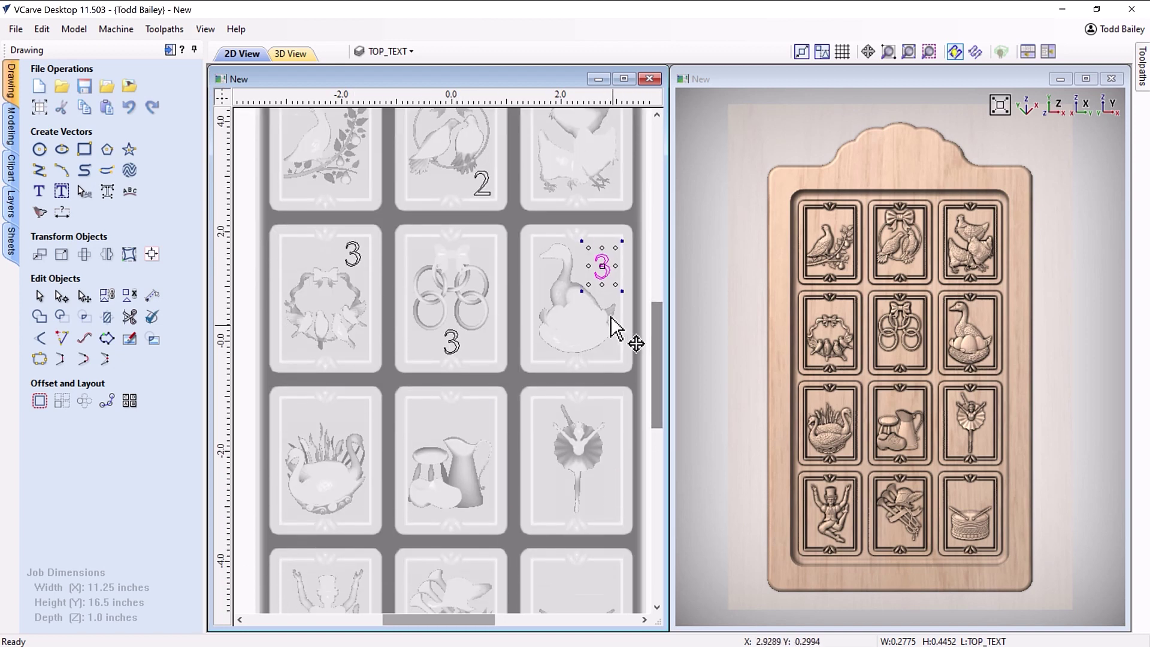
{"action": "left_click", "coordinate": [299, 416]}
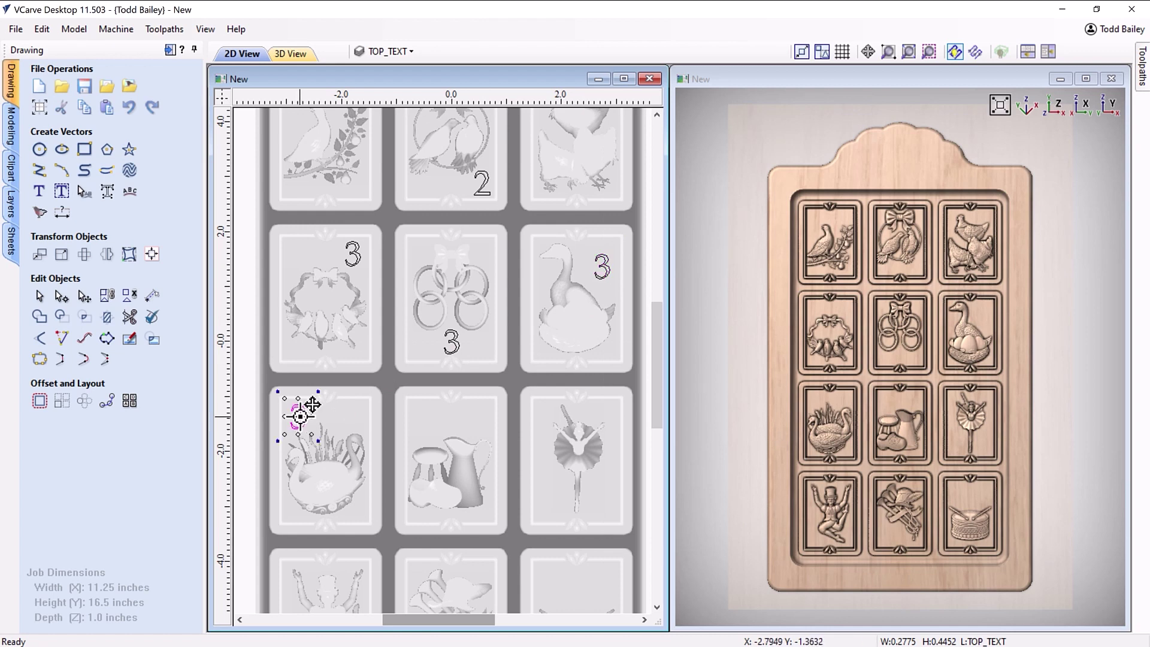
{"action": "left_click", "coordinate": [426, 418]}
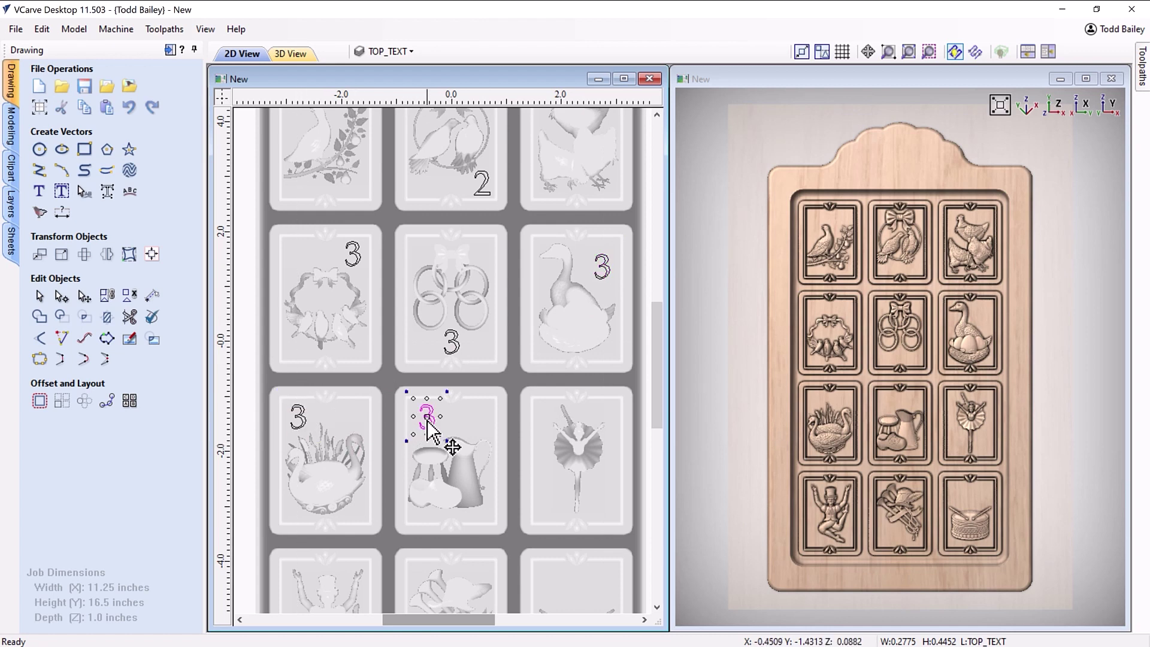
{"action": "left_click", "coordinate": [602, 496]}
{"action": "scroll", "coordinate": [635, 359], "scroll_direction": "down", "scroll_amount": 3}
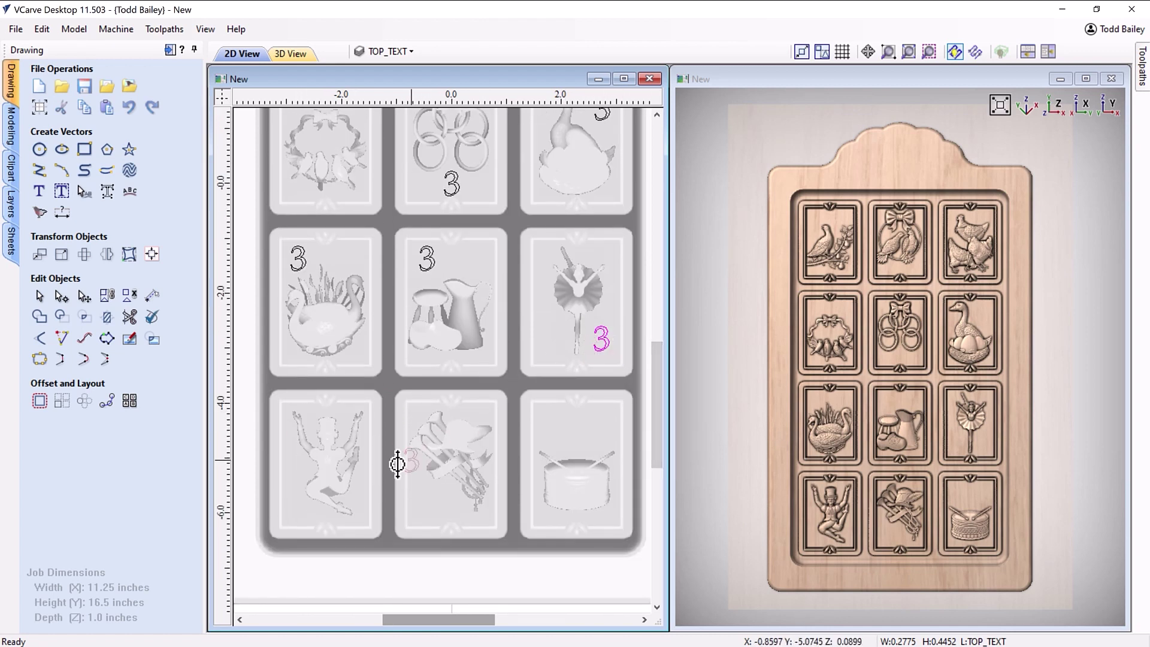
{"action": "left_click", "coordinate": [428, 506]}
{"action": "left_click", "coordinate": [575, 433]}
Step: Change the numbers on the second-row plaques to 4, 5 and 6
{"action": "left_click_drag", "start_coordinate": [661, 441], "coordinate": [659, 377]}
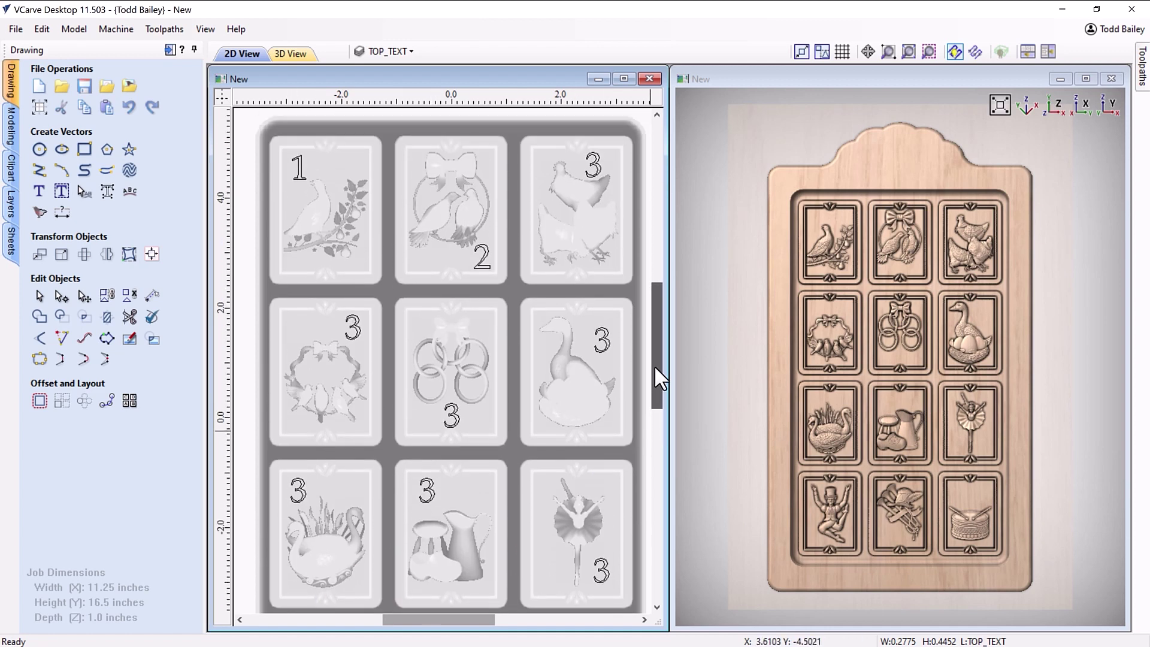
{"action": "left_click", "coordinate": [353, 368]}
{"action": "left_click", "coordinate": [39, 192]}
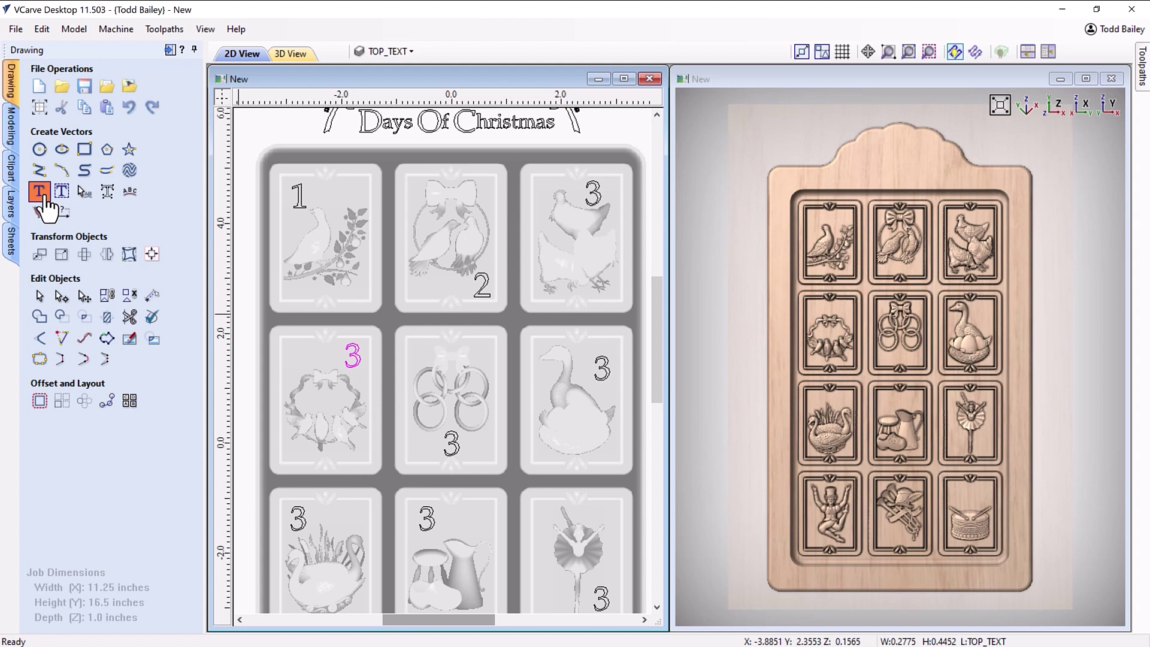
{"action": "type", "text": "4"}
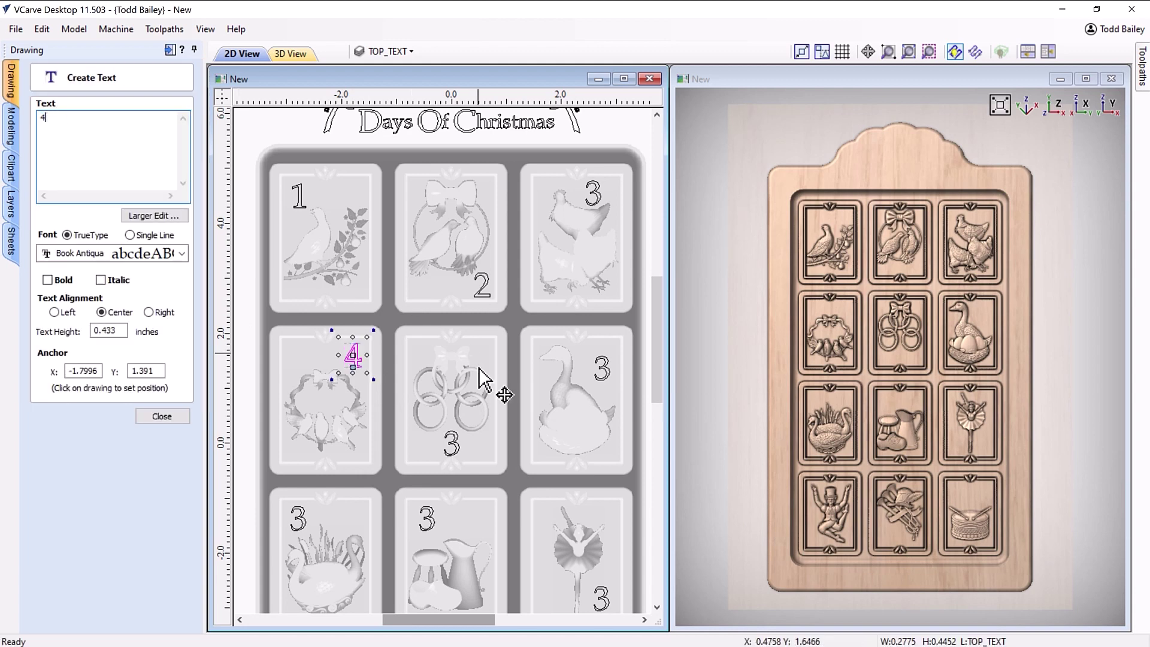
{"action": "left_click", "coordinate": [453, 449]}
{"action": "type", "text": "5"}
{"action": "left_click", "coordinate": [603, 374]}
{"action": "type", "text": "6"}
Step: Change the numbers on the third-row plaques to 7, 8 and 9
{"action": "left_click", "coordinate": [299, 519]}
{"action": "type", "text": "7"}
{"action": "left_click", "coordinate": [426, 518]}
{"action": "type", "text": "8"}
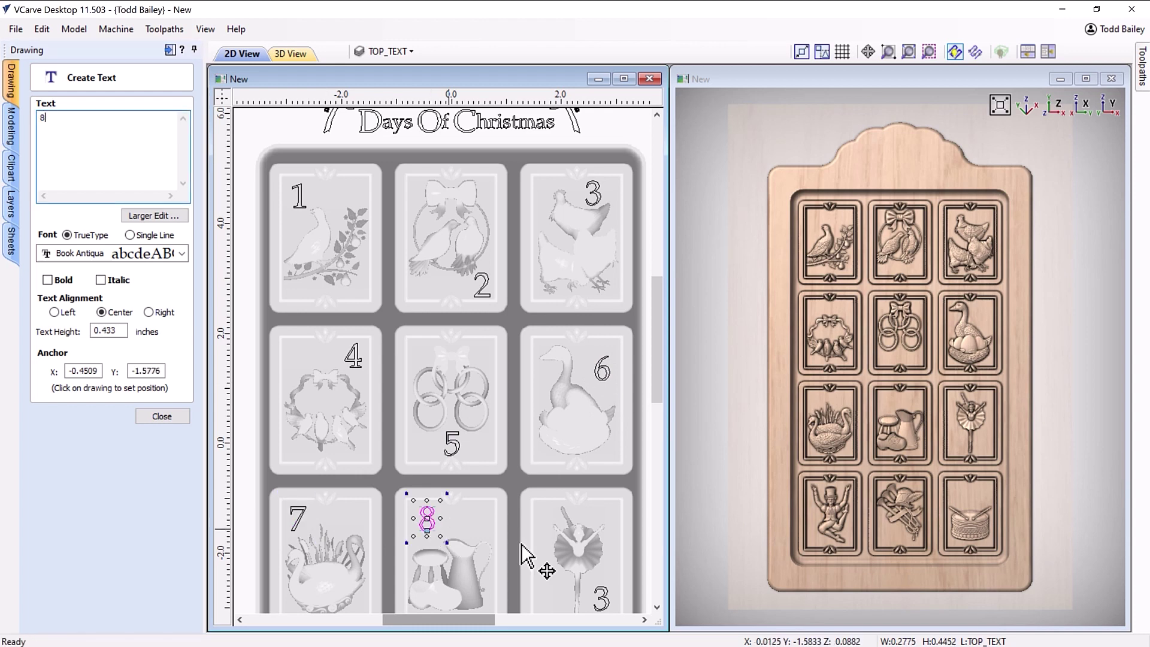
{"action": "left_click", "coordinate": [601, 597]}
{"action": "type", "text": "9"}
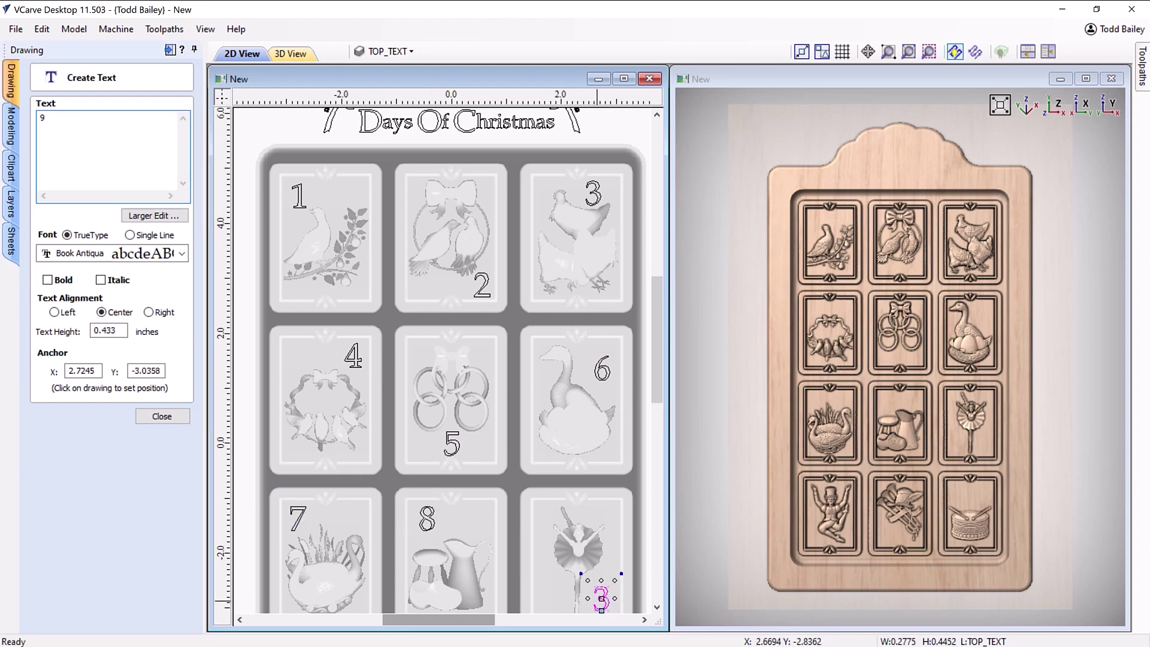
Step: Change the numbers on the bottom-row plaques to 10, 11 and 12
{"action": "left_click_drag", "start_coordinate": [657, 359], "coordinate": [662, 445]}
{"action": "left_click", "coordinate": [297, 430]}
{"action": "type", "text": "10"}
{"action": "left_click", "coordinate": [430, 432]}
{"action": "type", "text": "11"}
{"action": "left_click", "coordinate": [574, 350]}
{"action": "type", "text": "12"}
{"action": "left_click", "coordinate": [162, 416]}
Step: Nudge the 11 and 10 within their plaques and shrink the leaping lord clipart to about 1.20 by 1.78 inches
{"action": "scroll", "coordinate": [436, 437], "scroll_direction": "up", "scroll_amount": 3}
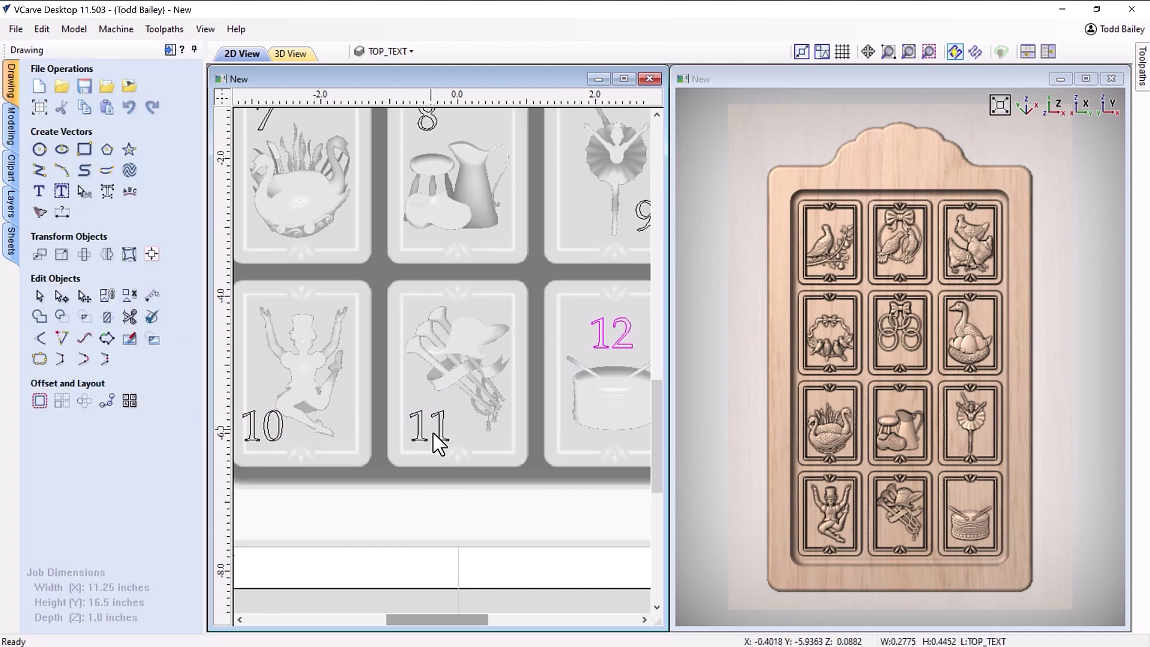
{"action": "left_click", "coordinate": [437, 433]}
{"action": "scroll", "coordinate": [437, 436], "scroll_direction": "down", "scroll_amount": 3}
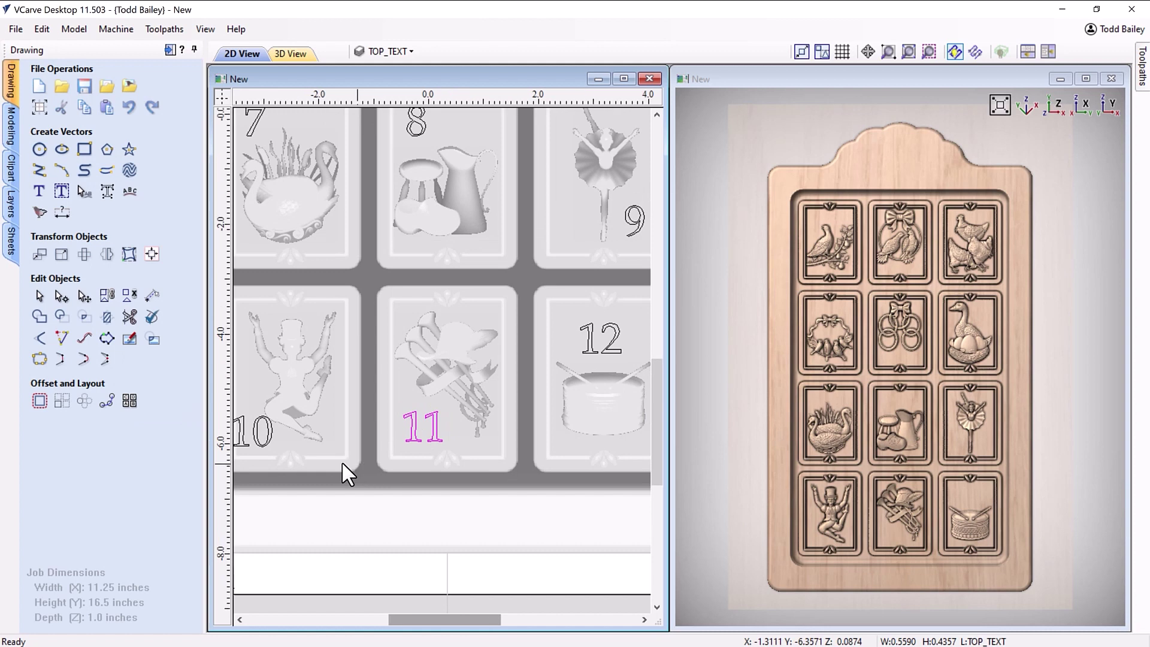
{"action": "scroll", "coordinate": [312, 461], "scroll_direction": "up", "scroll_amount": 3}
{"action": "left_click", "coordinate": [276, 448]}
{"action": "left_click", "coordinate": [320, 401]}
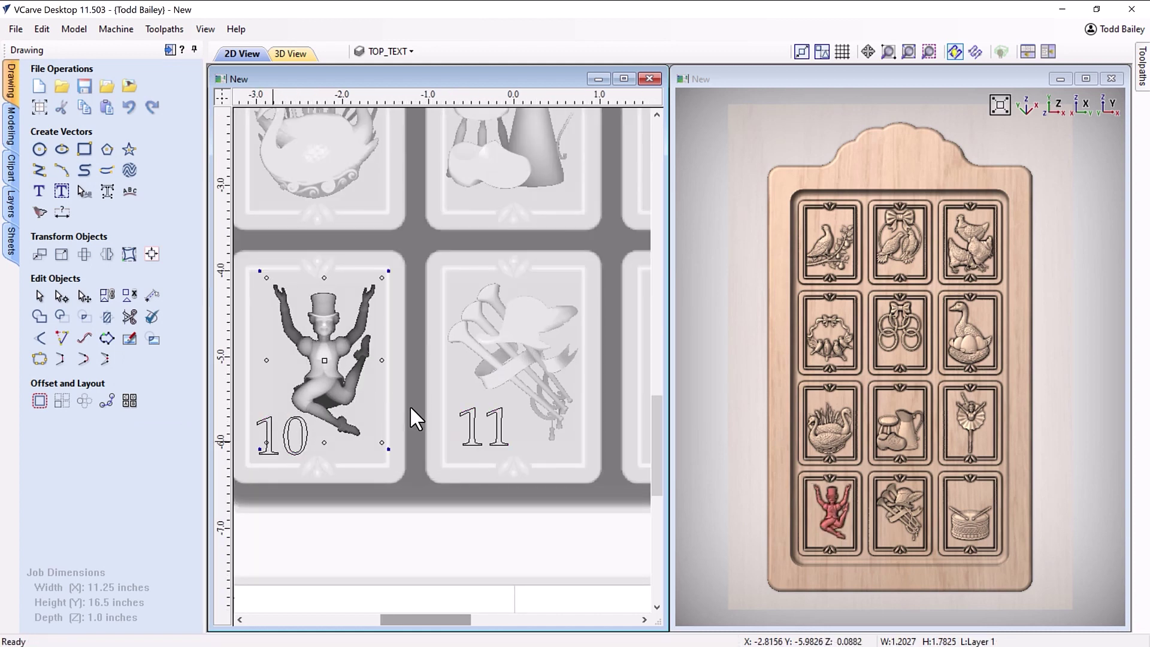
{"action": "scroll", "coordinate": [409, 405], "scroll_direction": "down", "scroll_amount": 3}
{"action": "scroll", "coordinate": [508, 352], "scroll_direction": "up", "scroll_amount": 1}
Step: Fine-tune the positions of the 8, 5 and 4 within their plaques
{"action": "left_click", "coordinate": [421, 232]}
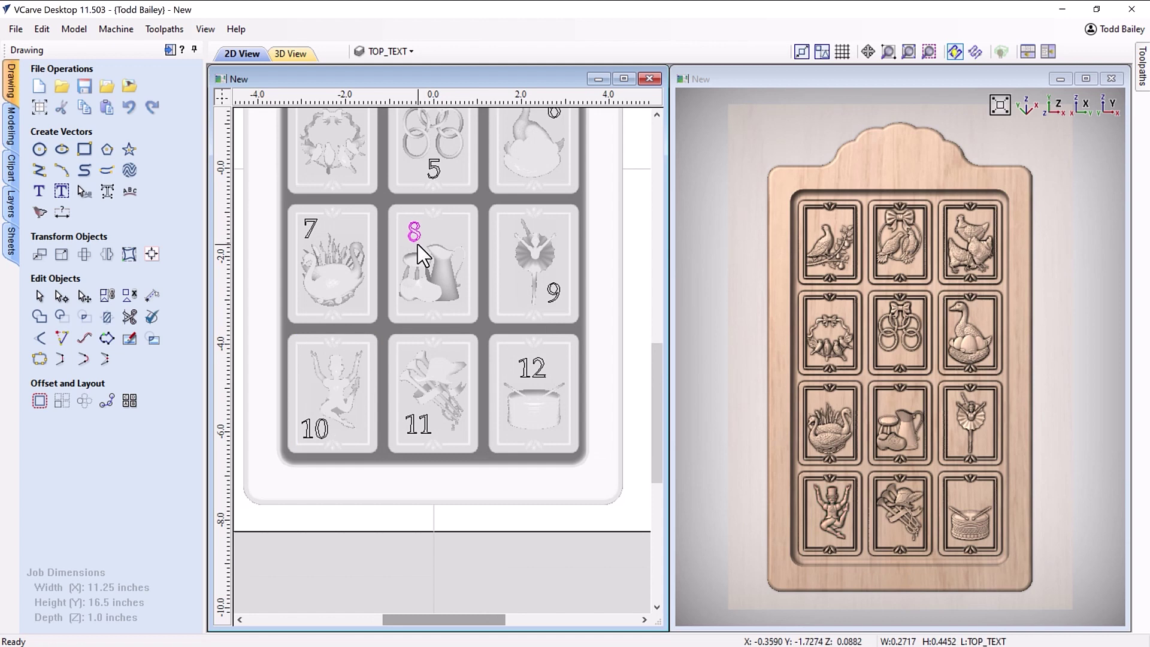
{"action": "left_click_drag", "start_coordinate": [657, 372], "coordinate": [656, 312]}
{"action": "scroll", "coordinate": [449, 371], "scroll_direction": "up", "scroll_amount": 5}
{"action": "left_click", "coordinate": [449, 374]}
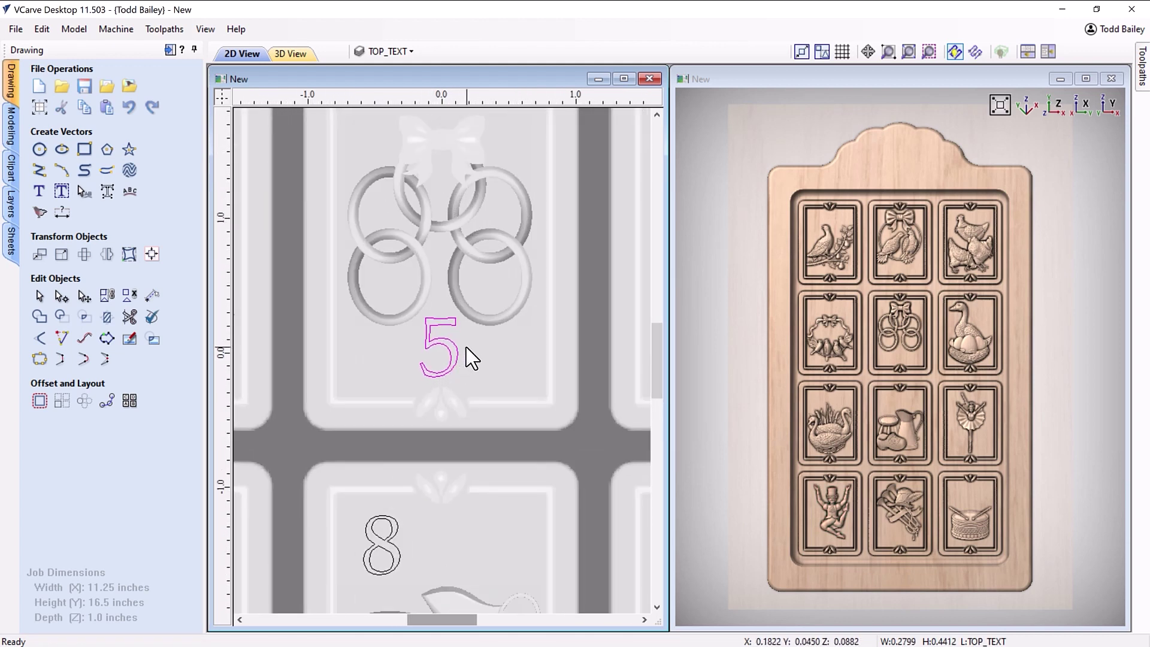
{"action": "scroll", "coordinate": [419, 336], "scroll_direction": "down", "scroll_amount": 3}
{"action": "scroll", "coordinate": [354, 270], "scroll_direction": "up", "scroll_amount": 2}
{"action": "left_click", "coordinate": [354, 261]}
{"action": "scroll", "coordinate": [395, 287], "scroll_direction": "down", "scroll_amount": 3}
{"action": "scroll", "coordinate": [420, 188], "scroll_direction": "up", "scroll_amount": 3}
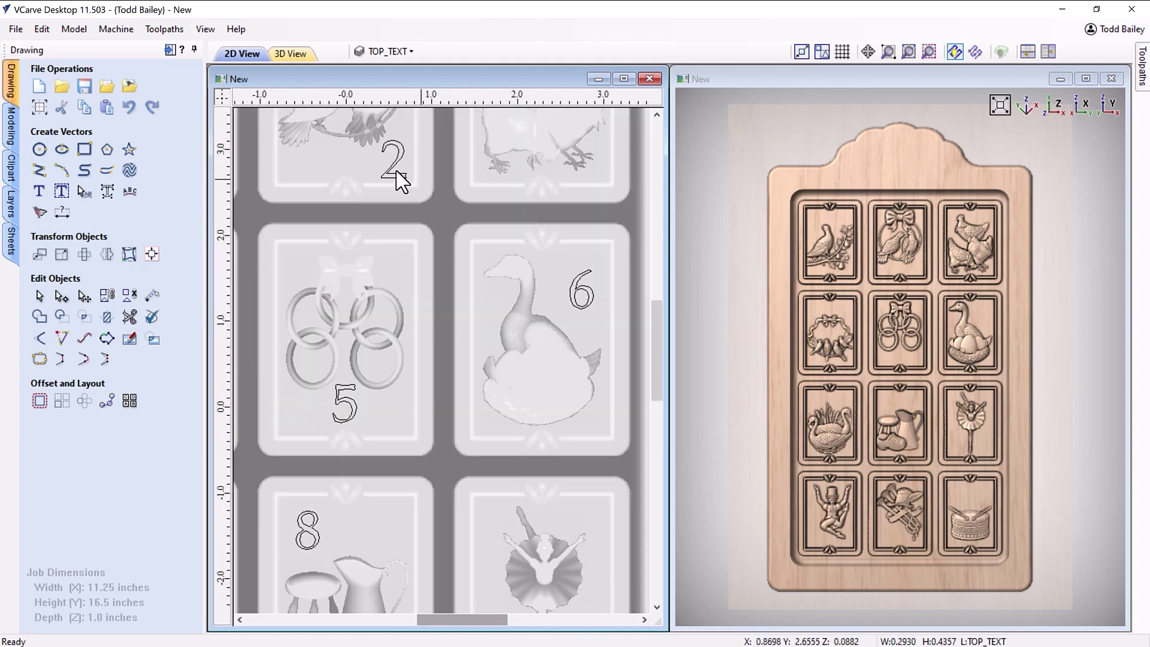
Step: Fine-tune the placement of the 3, the French hens and the turtle doves in the top-row plaques
{"action": "scroll", "coordinate": [352, 146], "scroll_direction": "down", "scroll_amount": 3}
{"action": "scroll", "coordinate": [559, 144], "scroll_direction": "up", "scroll_amount": 4}
{"action": "left_click", "coordinate": [500, 152]}
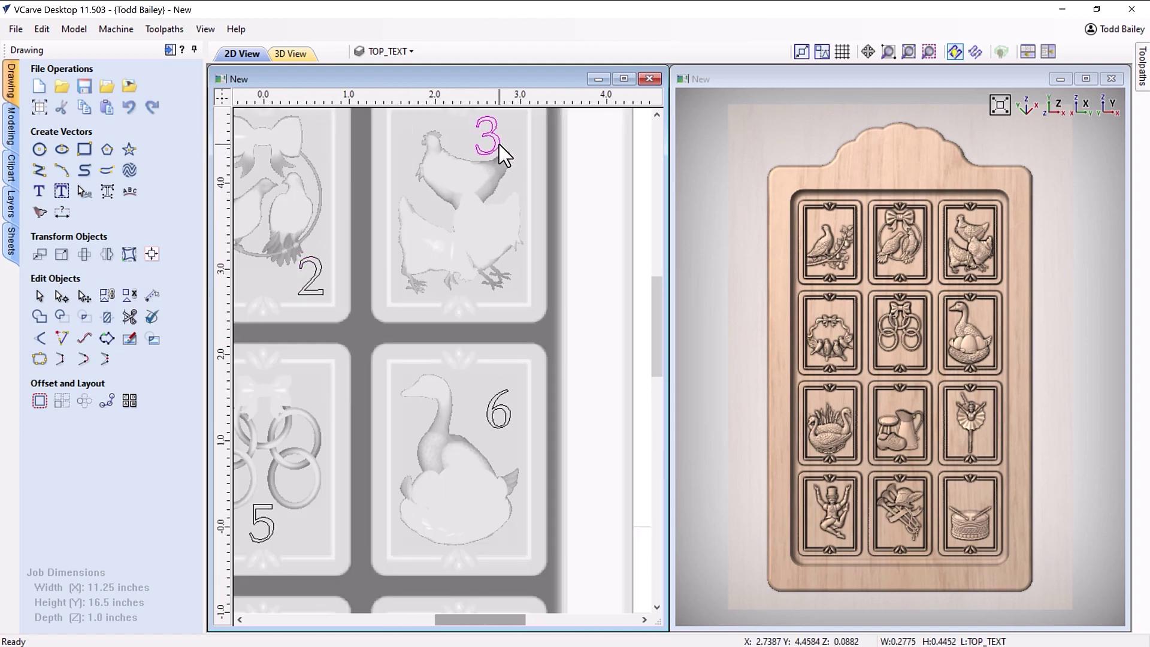
{"action": "left_click", "coordinate": [466, 193]}
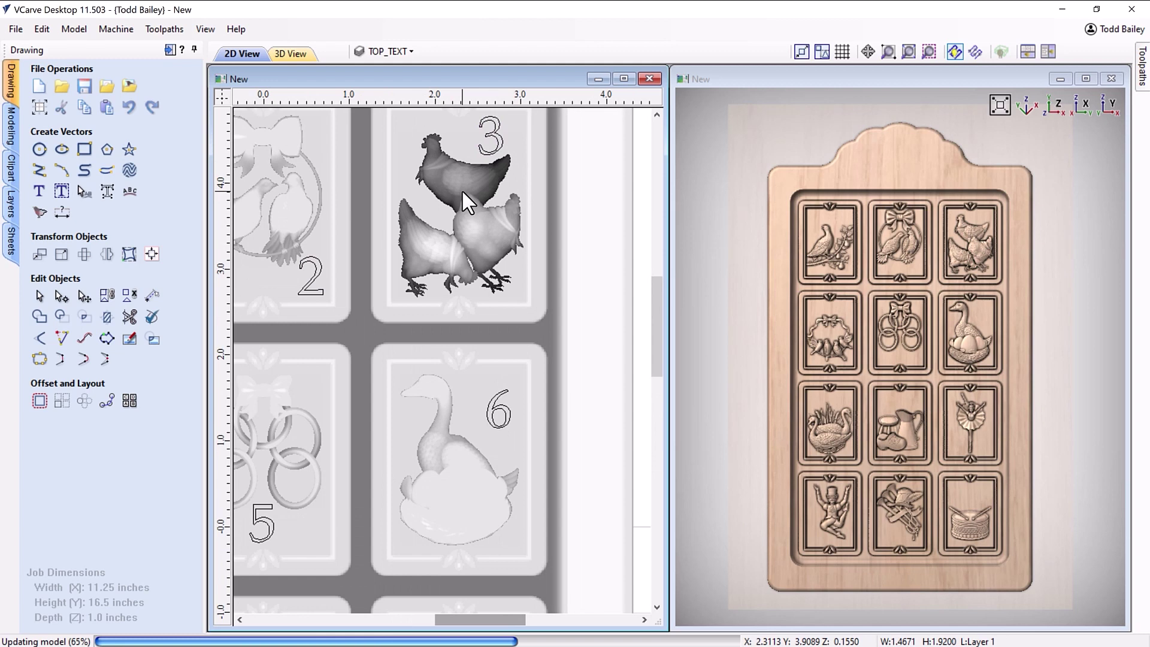
{"action": "scroll", "coordinate": [461, 189], "scroll_direction": "down", "scroll_amount": 3}
{"action": "scroll", "coordinate": [334, 213], "scroll_direction": "up", "scroll_amount": 2}
{"action": "scroll", "coordinate": [334, 213], "scroll_direction": "up", "scroll_amount": 2}
{"action": "left_click", "coordinate": [381, 226]}
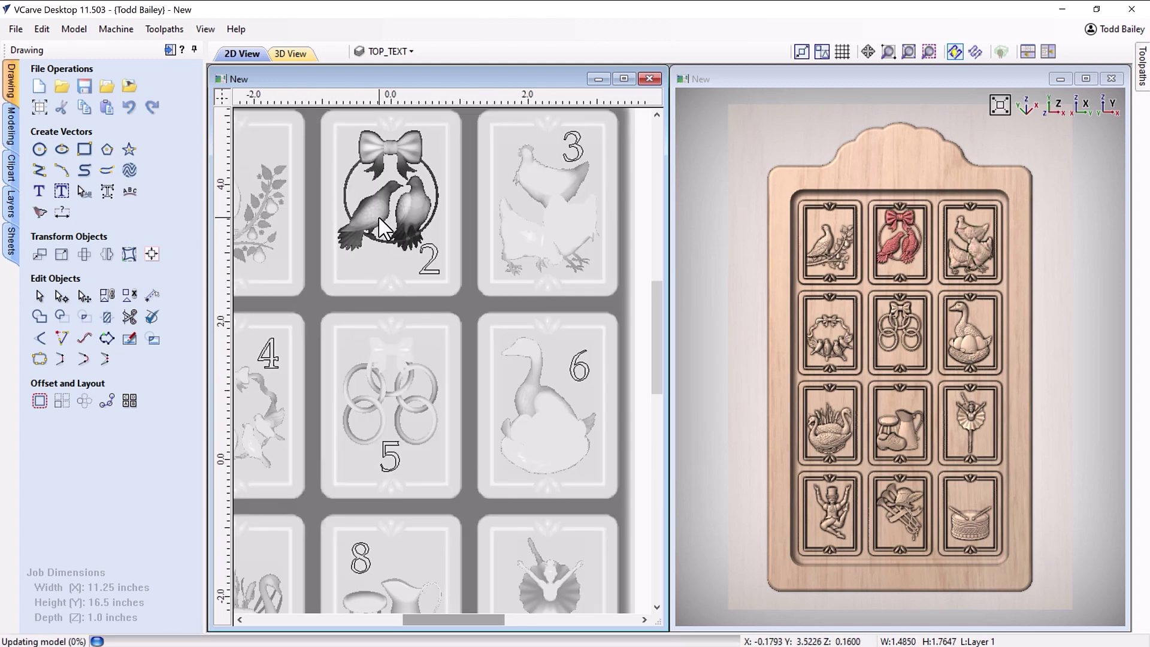
{"action": "scroll", "coordinate": [334, 253], "scroll_direction": "down", "scroll_amount": 3}
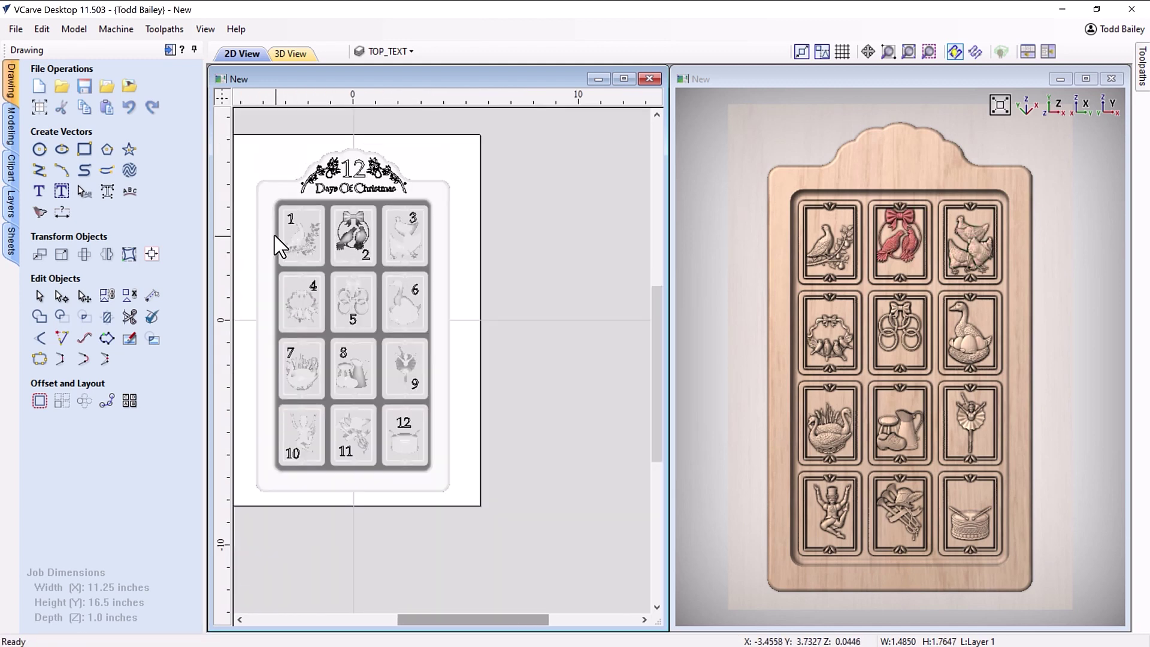
Step: Clear the selection and name the existing 11.25 by 16.5 inch sheet Board
{"action": "scroll", "coordinate": [507, 563], "scroll_direction": "up", "scroll_amount": 1}
{"action": "left_click", "coordinate": [329, 295]}
{"action": "left_click", "coordinate": [314, 288]}
{"action": "scroll", "coordinate": [314, 288], "scroll_direction": "down", "scroll_amount": 2}
{"action": "left_click", "coordinate": [11, 239]}
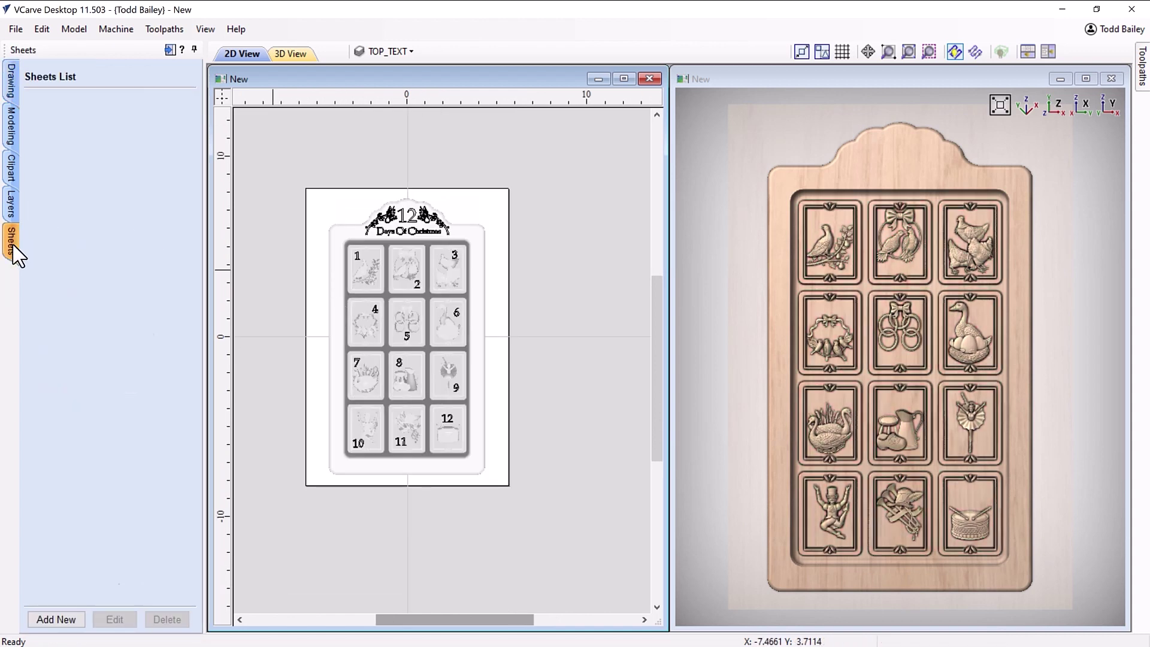
{"action": "left_click", "coordinate": [56, 122]}
{"action": "left_click", "coordinate": [56, 122]}
{"action": "type", "text": "Board"}
{"action": "key", "text": "Return"}
{"action": "left_click", "coordinate": [67, 199]}
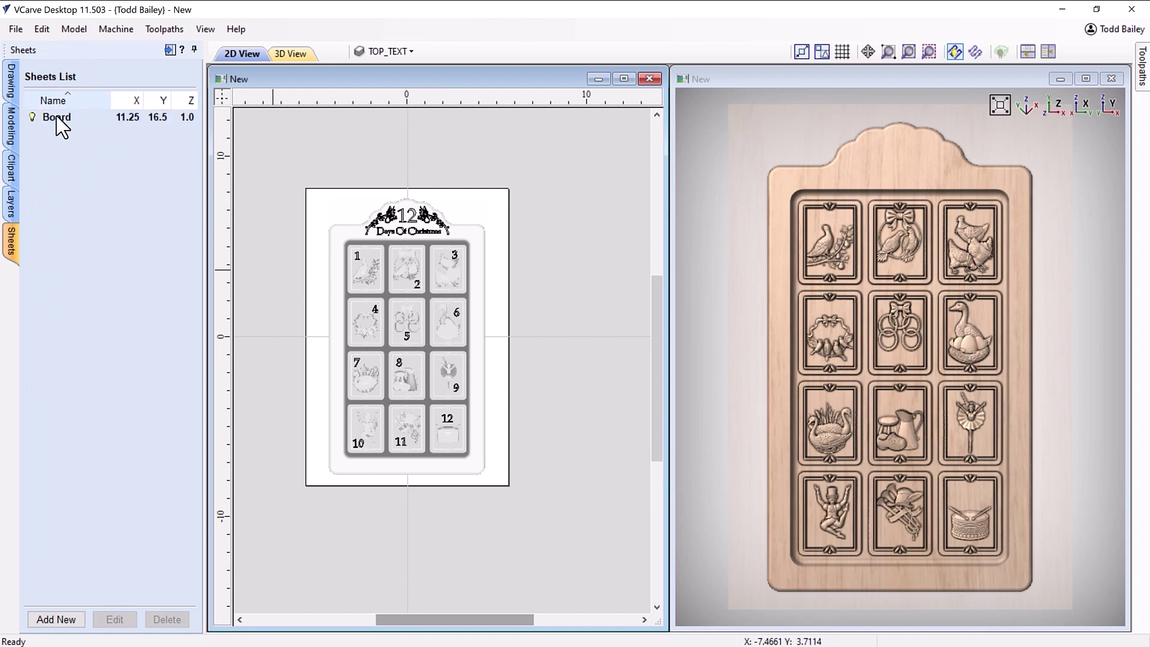
Step: Add a second sheet named Cards
{"action": "left_click", "coordinate": [67, 620]}
{"action": "type", "text": "Cards"}
{"action": "key", "text": "Return"}
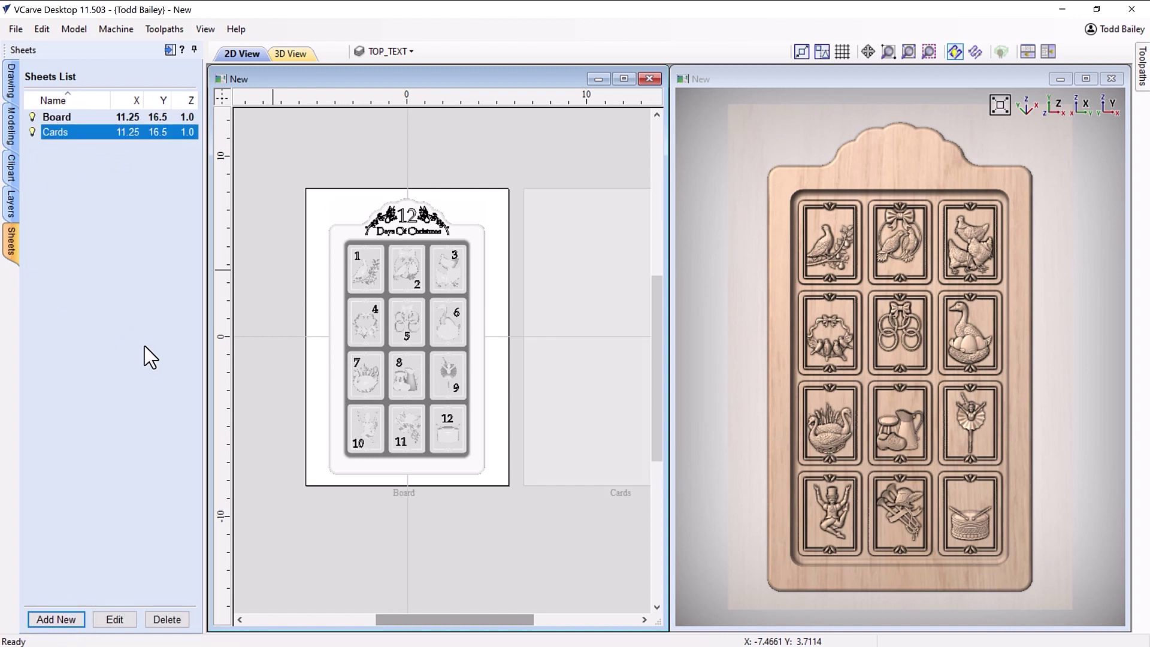
Step: Copy the twelve small plaques with their clipart, numbers and border vectors from the Board sheet to the Cards sheet
{"action": "left_click", "coordinate": [372, 285]}
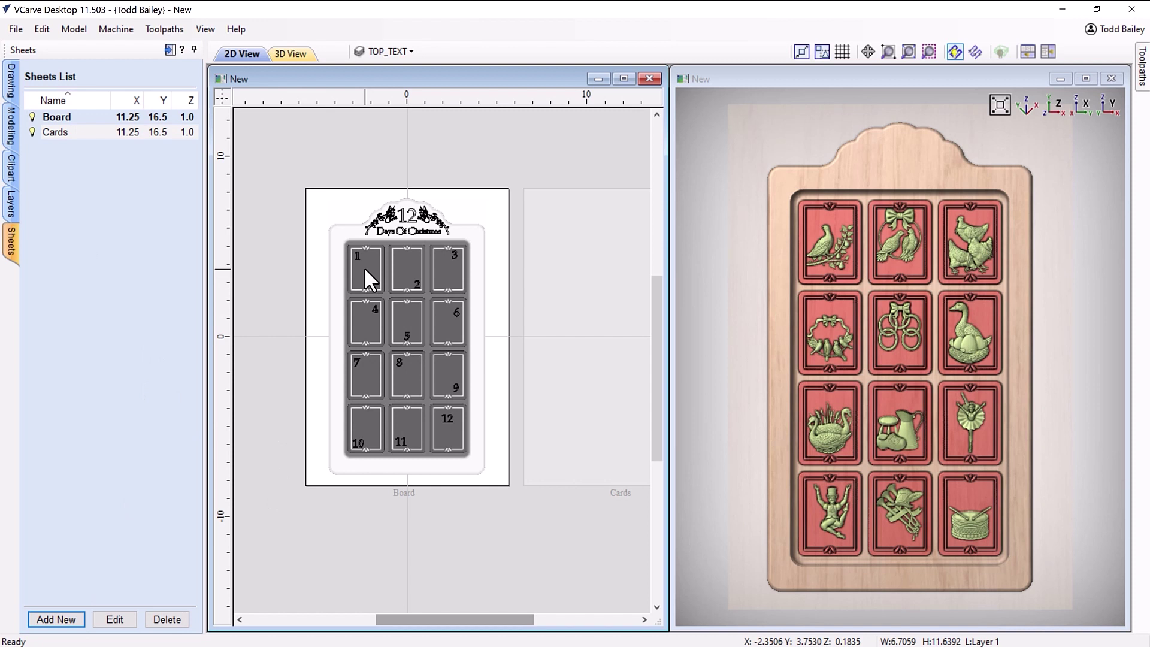
{"action": "left_click", "coordinate": [11, 126]}
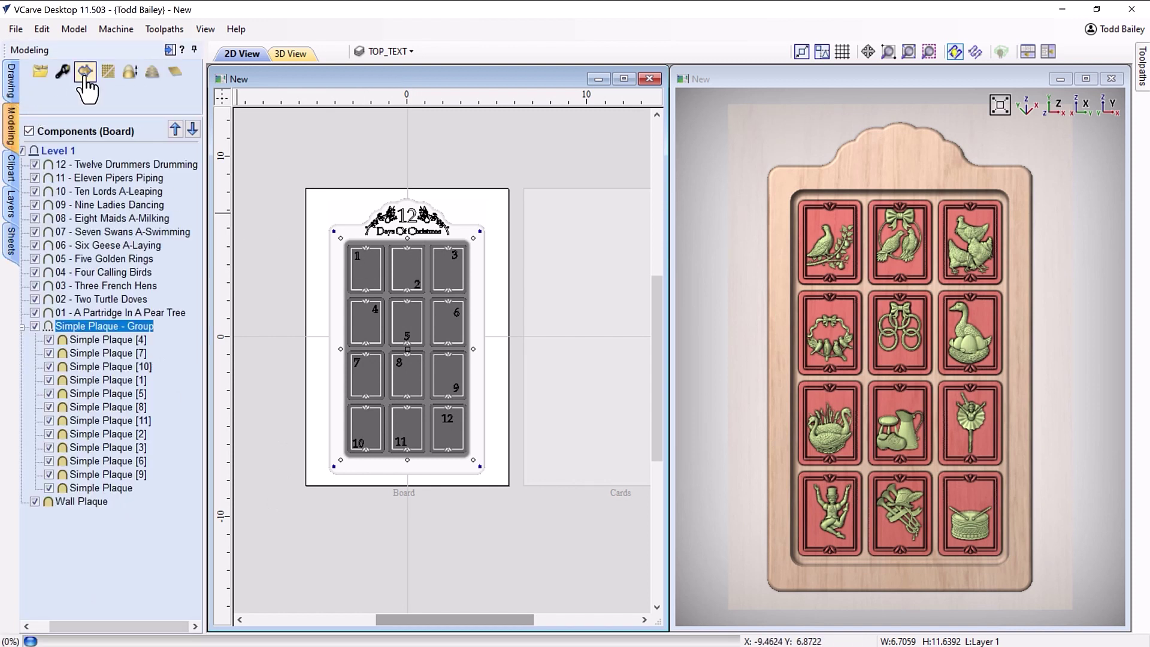
{"action": "left_click", "coordinate": [277, 290]}
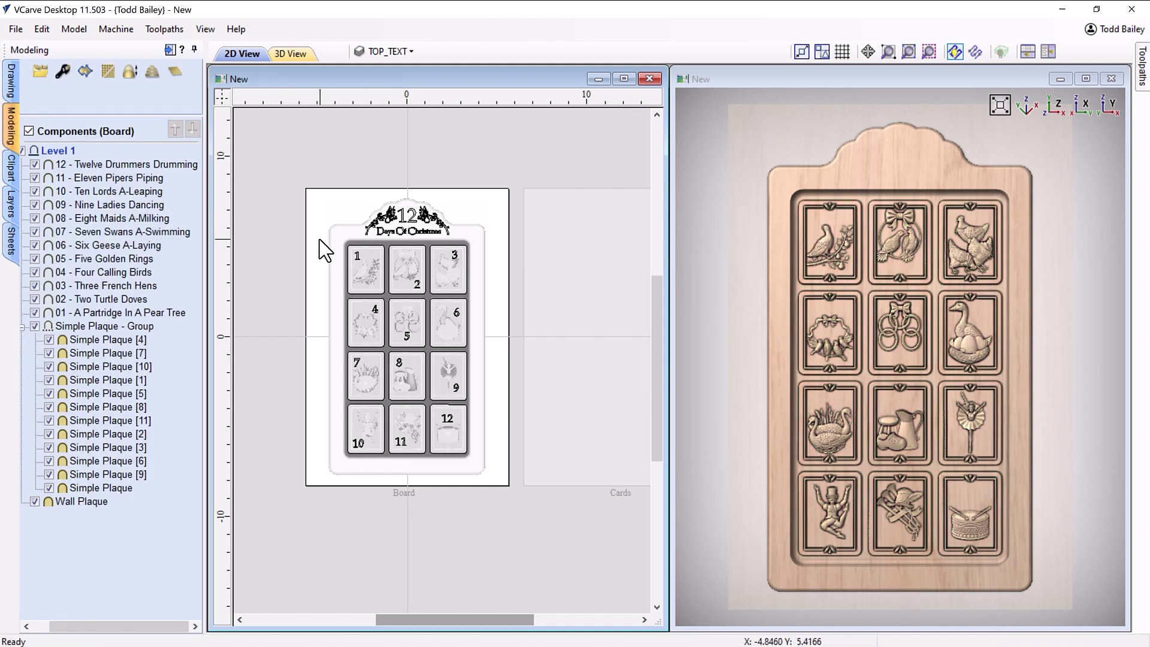
{"action": "left_click", "coordinate": [452, 449]}
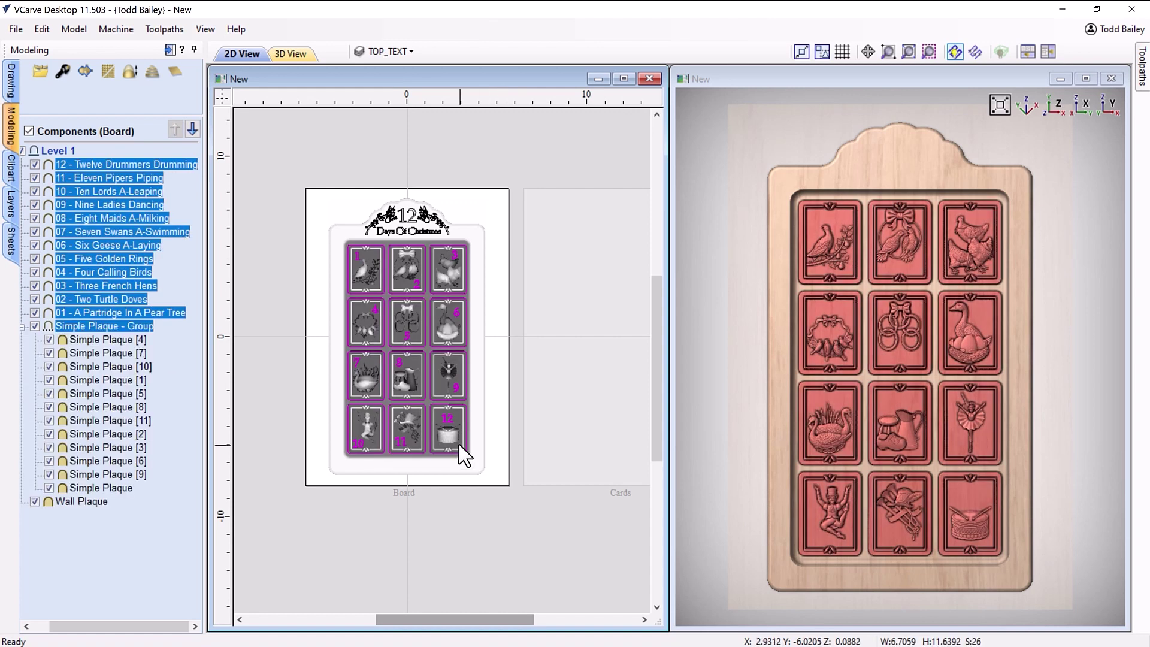
{"action": "right_click", "coordinate": [458, 454]}
{"action": "mouse_move", "coordinate": [658, 431]}
{"action": "left_click", "coordinate": [694, 419]}
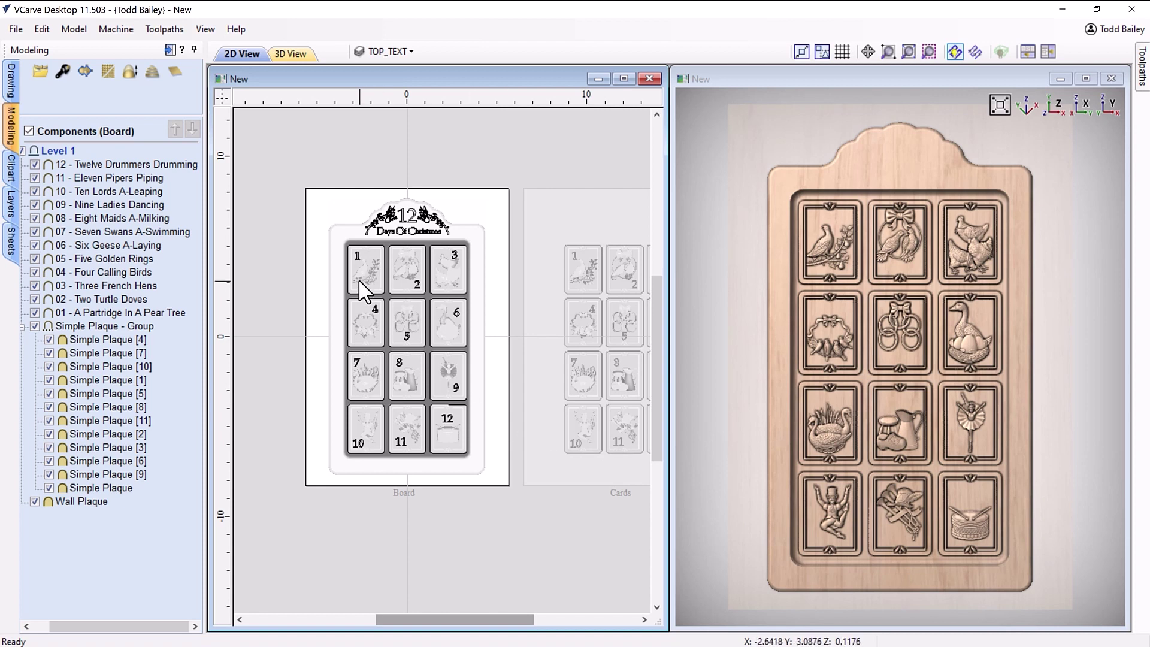
Step: Delete the Simple Plaque group and the twelve clipart components from the Board sheet, keeping only the Wall Plaque
{"action": "left_click", "coordinate": [368, 256]}
{"action": "key", "text": "Delete"}
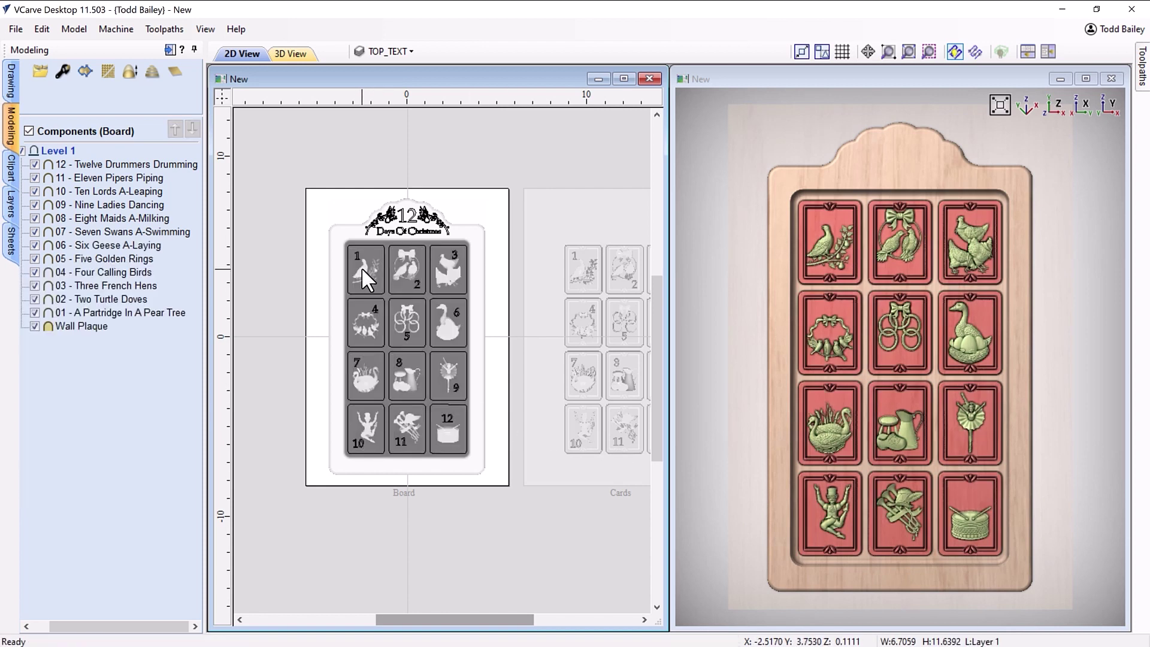
{"action": "left_click", "coordinate": [135, 166], "text": "shift"}
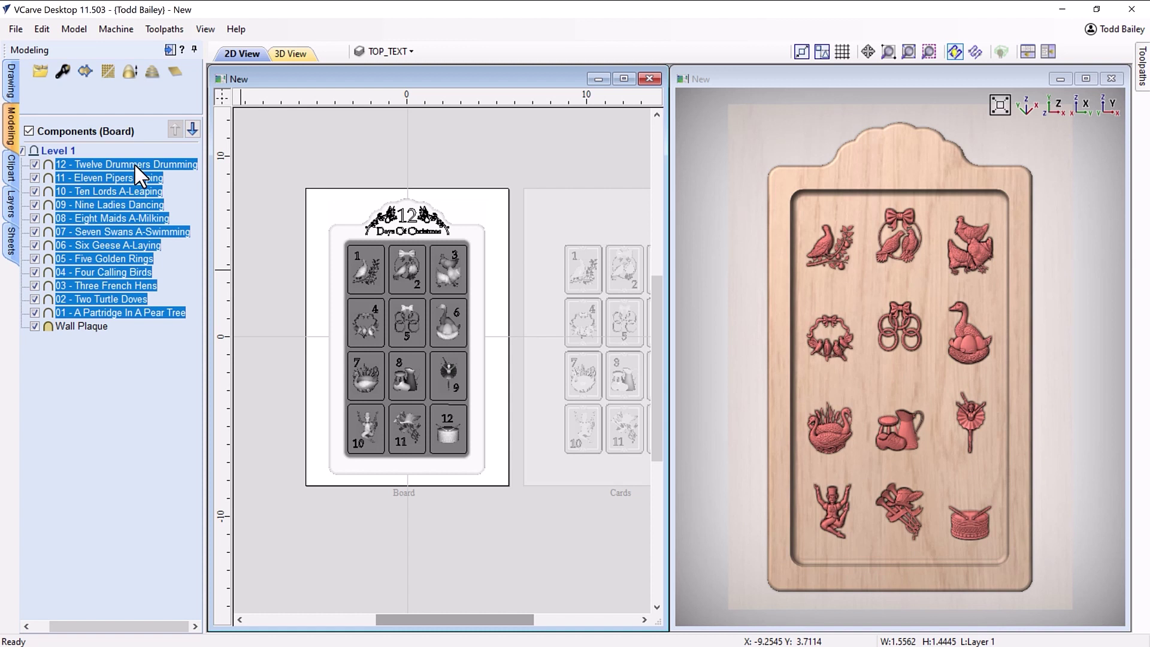
{"action": "key", "text": "Delete"}
Step: Delete the numbers 1 through 12 from the Board sheet, keeping the card outlines
{"action": "left_click", "coordinate": [356, 255]}
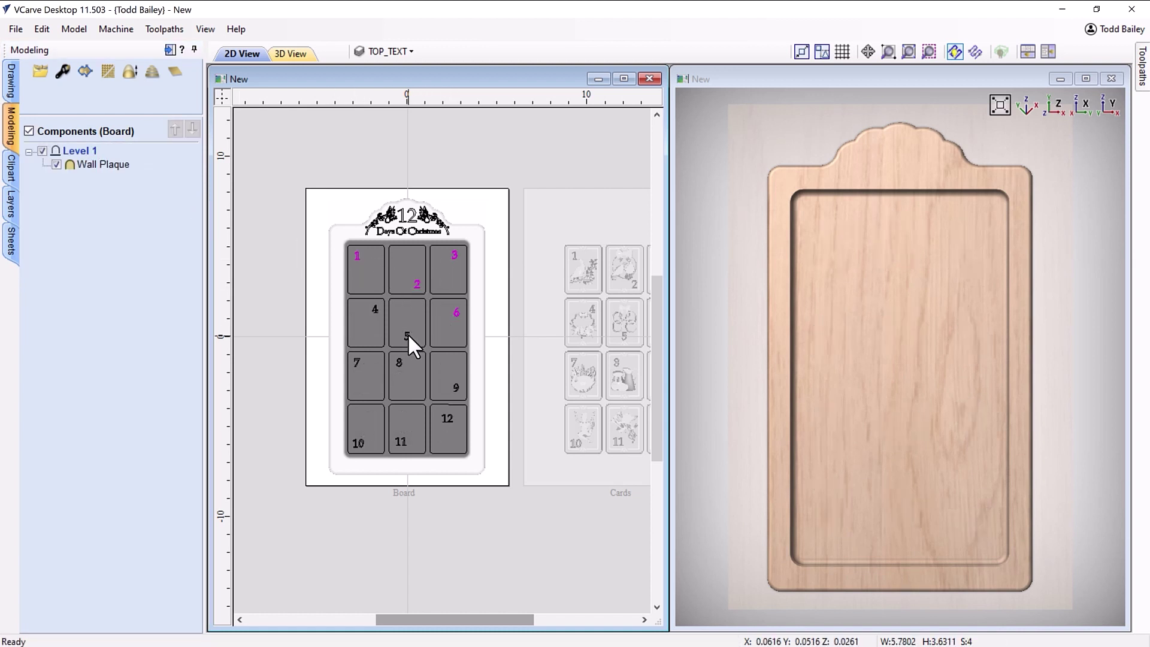
{"action": "left_click", "coordinate": [400, 442], "text": "shift"}
{"action": "left_click", "coordinate": [359, 443], "text": "shift"}
{"action": "key", "text": "Delete"}
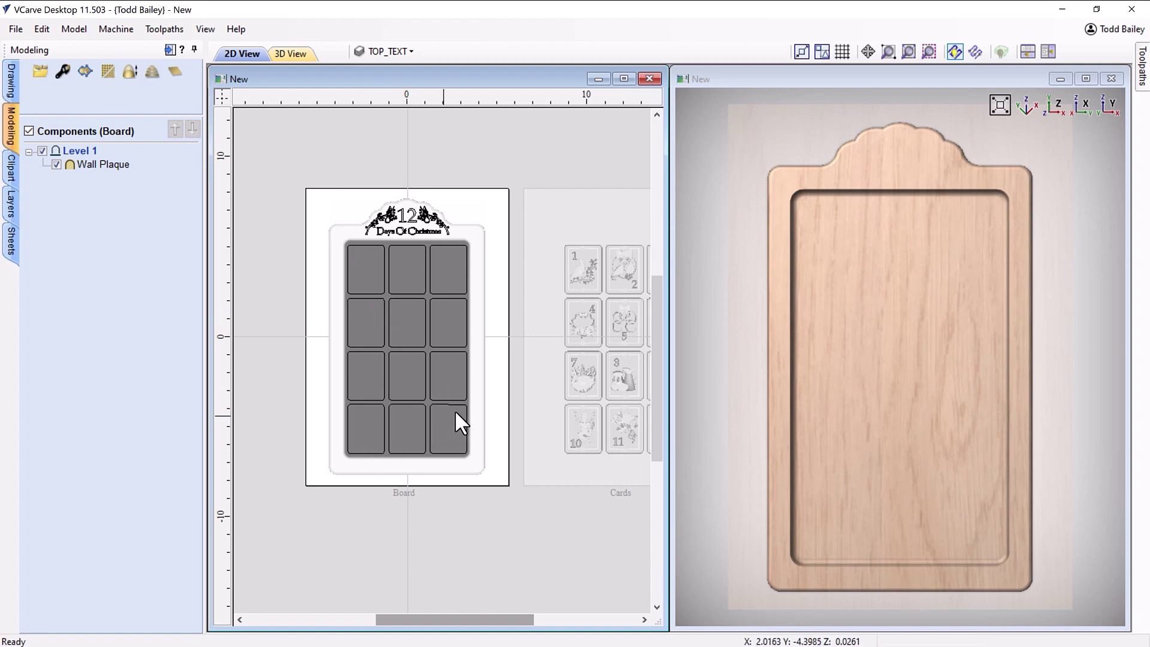
Step: Activate the Cards sheet and ungroup both the Simple Plaque components and the card outline vectors, putting the outlines onto the groups layer
{"action": "left_click", "coordinate": [553, 365]}
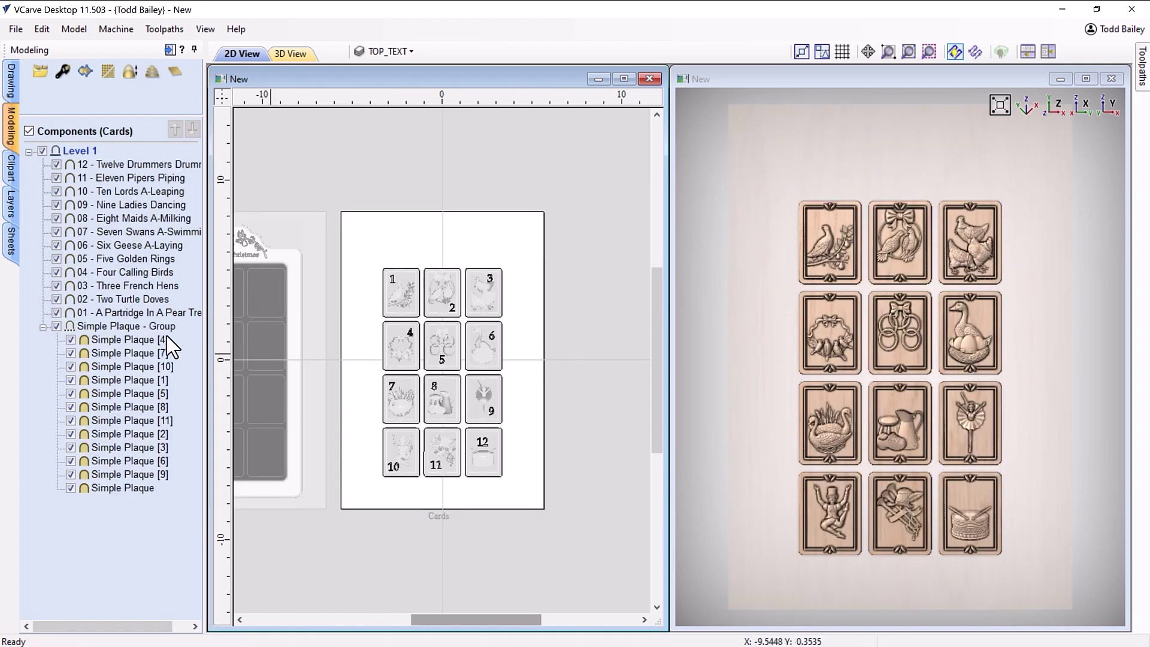
{"action": "left_click", "coordinate": [170, 327]}
{"action": "right_click", "coordinate": [169, 327]}
{"action": "left_click", "coordinate": [211, 420]}
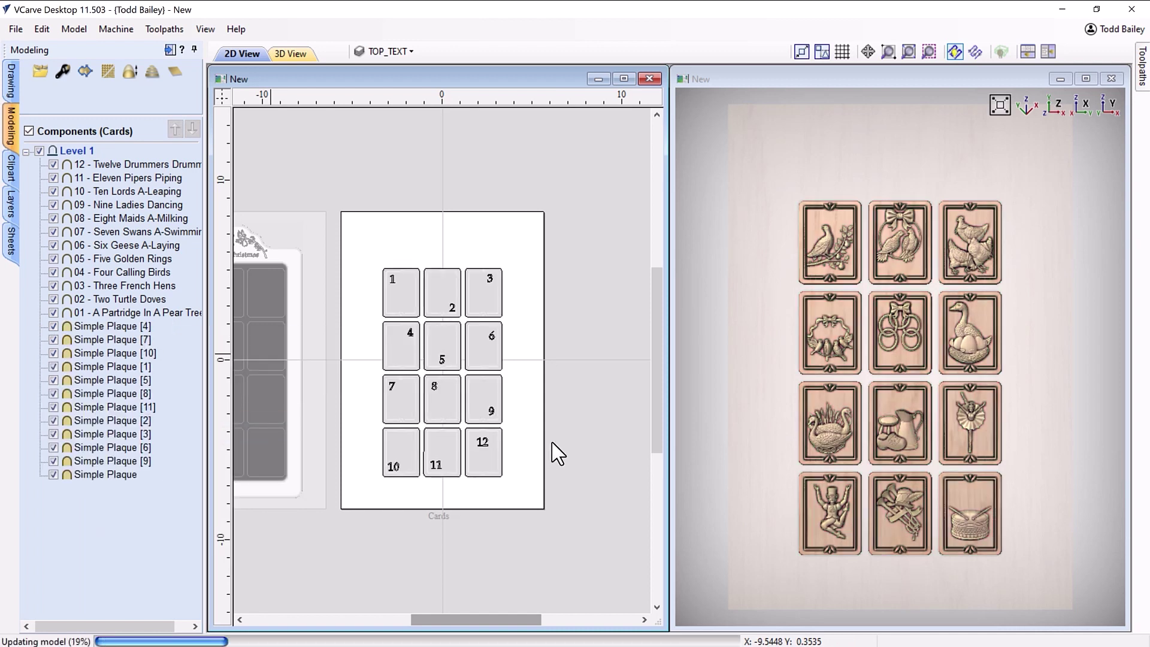
{"action": "right_click", "coordinate": [421, 280]}
{"action": "mouse_move", "coordinate": [464, 430]}
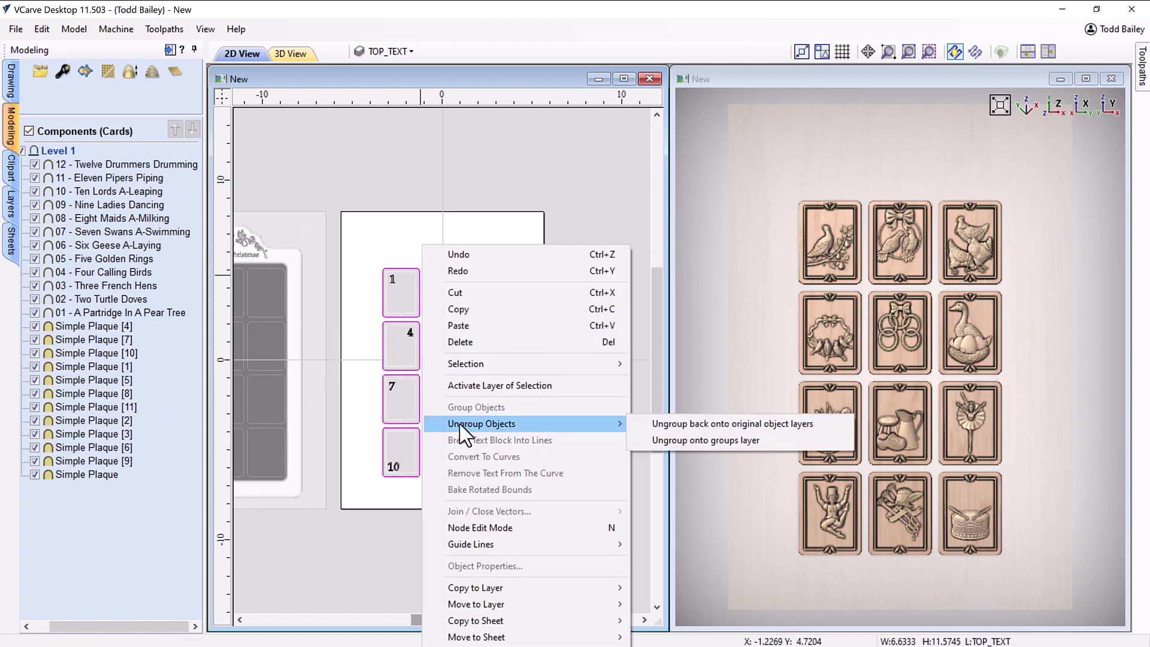
{"action": "left_click", "coordinate": [666, 442]}
Step: Move the first two columns of cards by a relative -0.25 inch in X
{"action": "left_click", "coordinate": [14, 85]}
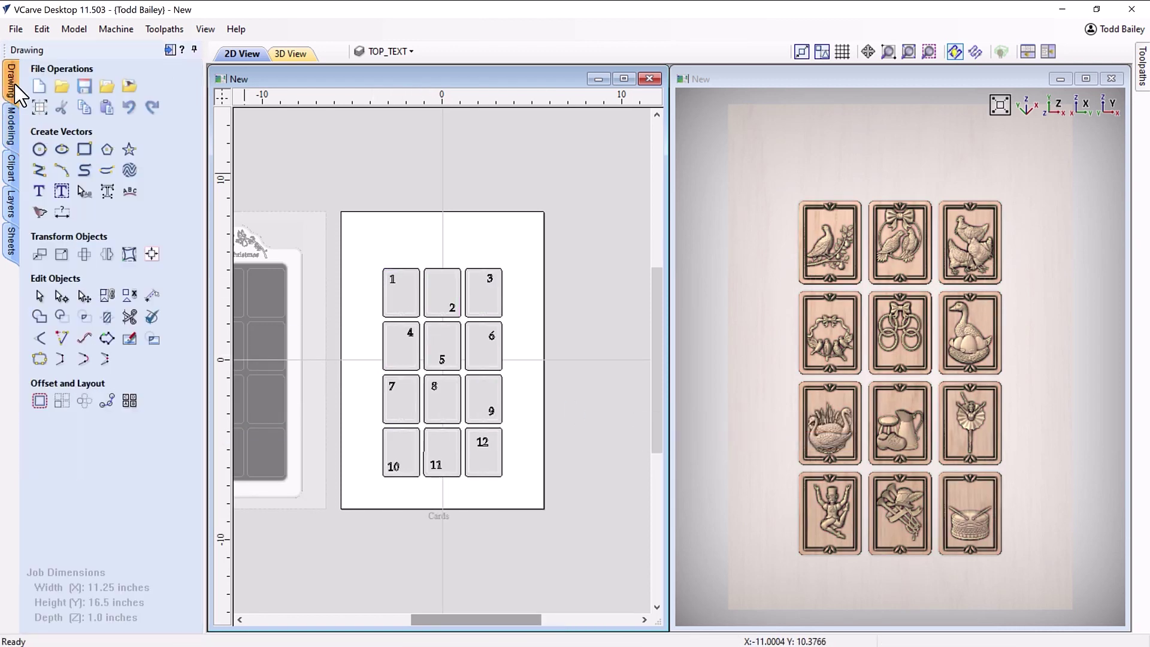
{"action": "left_click_drag", "start_coordinate": [462, 498], "coordinate": [376, 262]}
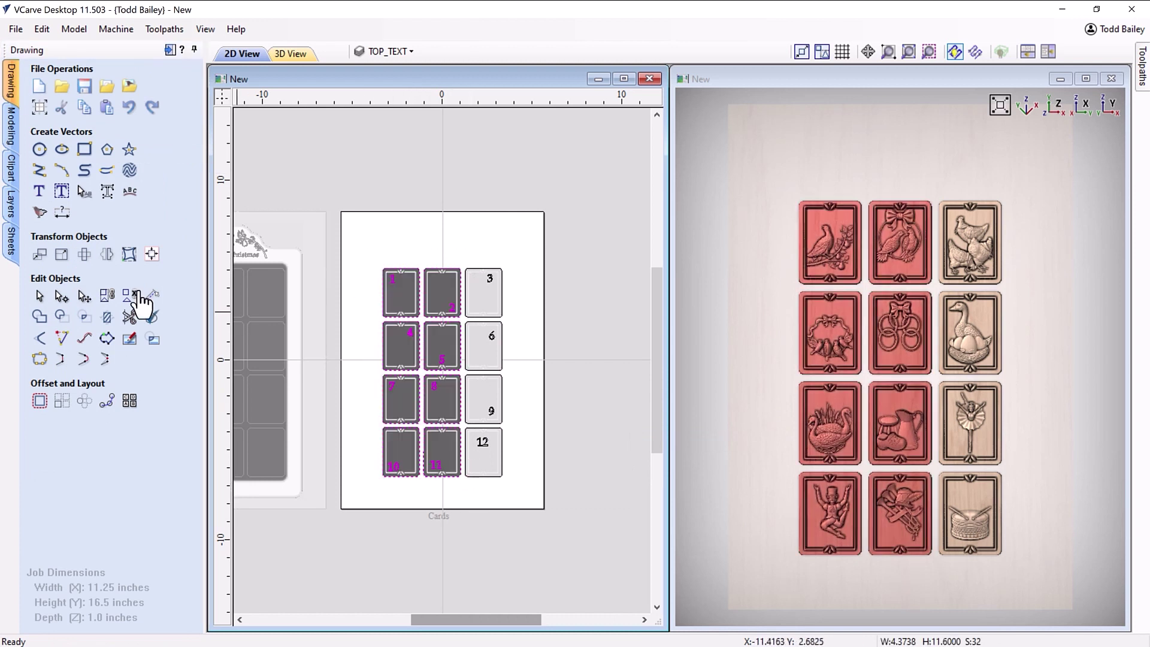
{"action": "left_click", "coordinate": [39, 254]}
{"action": "left_click", "coordinate": [54, 190]}
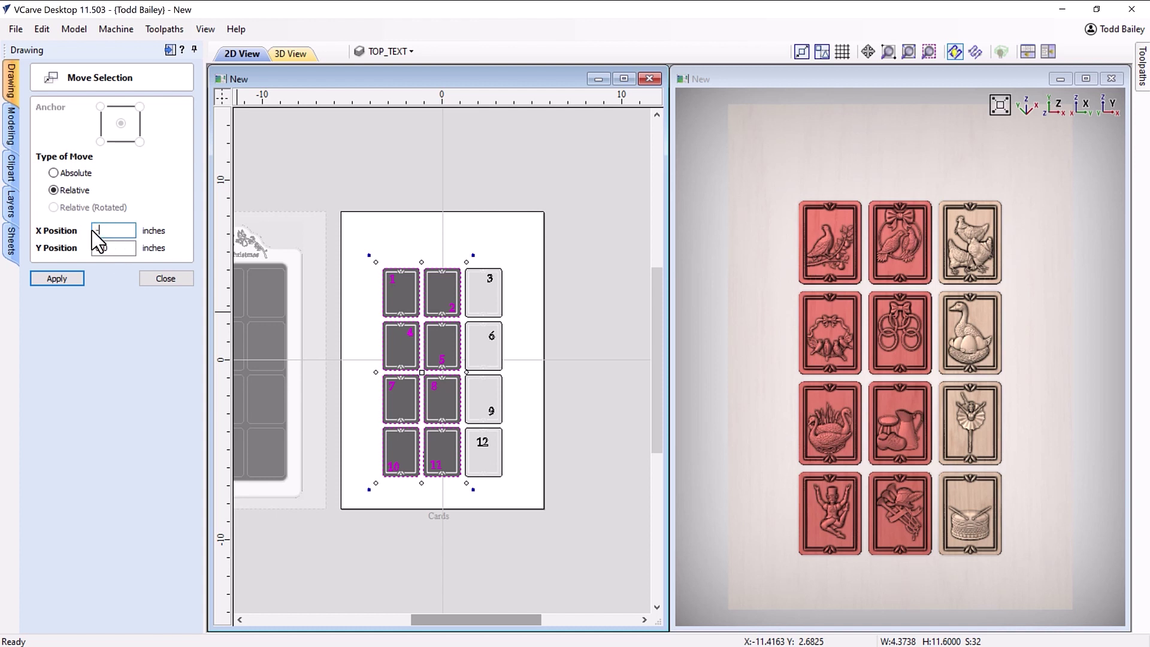
{"action": "left_click", "coordinate": [48, 279]}
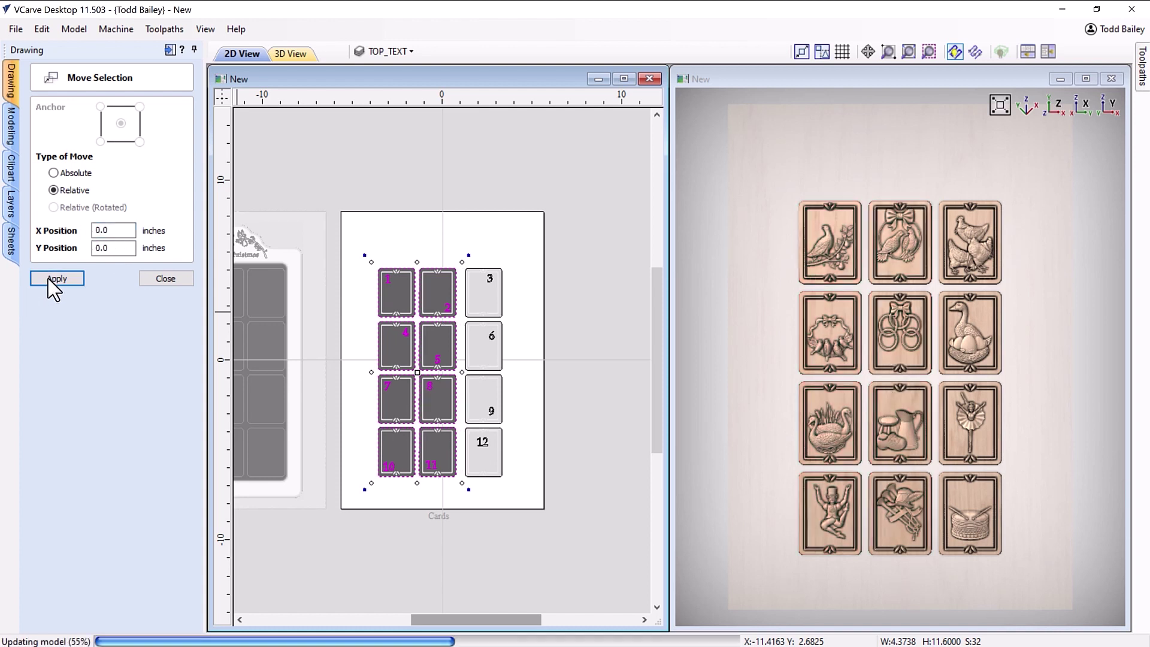
Step: Move only the 1, 4, 7, 10 column of cards by a further relative -.25 inch in X
{"action": "left_click", "coordinate": [367, 256]}
{"action": "left_click_drag", "start_coordinate": [421, 484], "coordinate": [424, 488]}
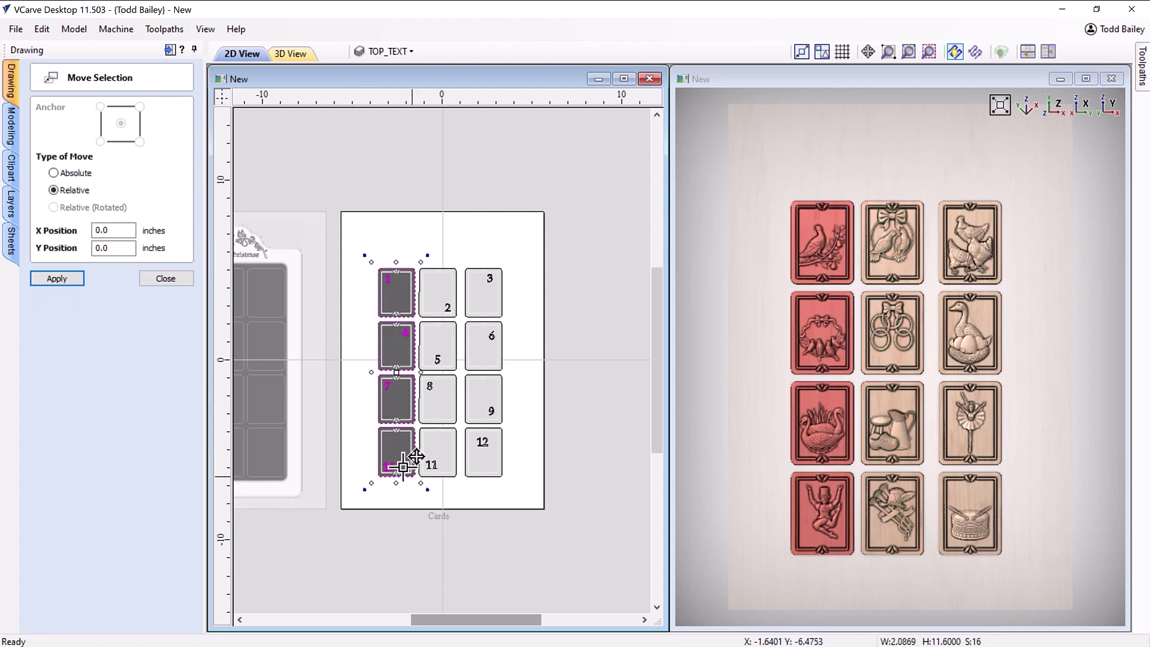
{"action": "left_click_drag", "start_coordinate": [115, 232], "coordinate": [90, 232]}
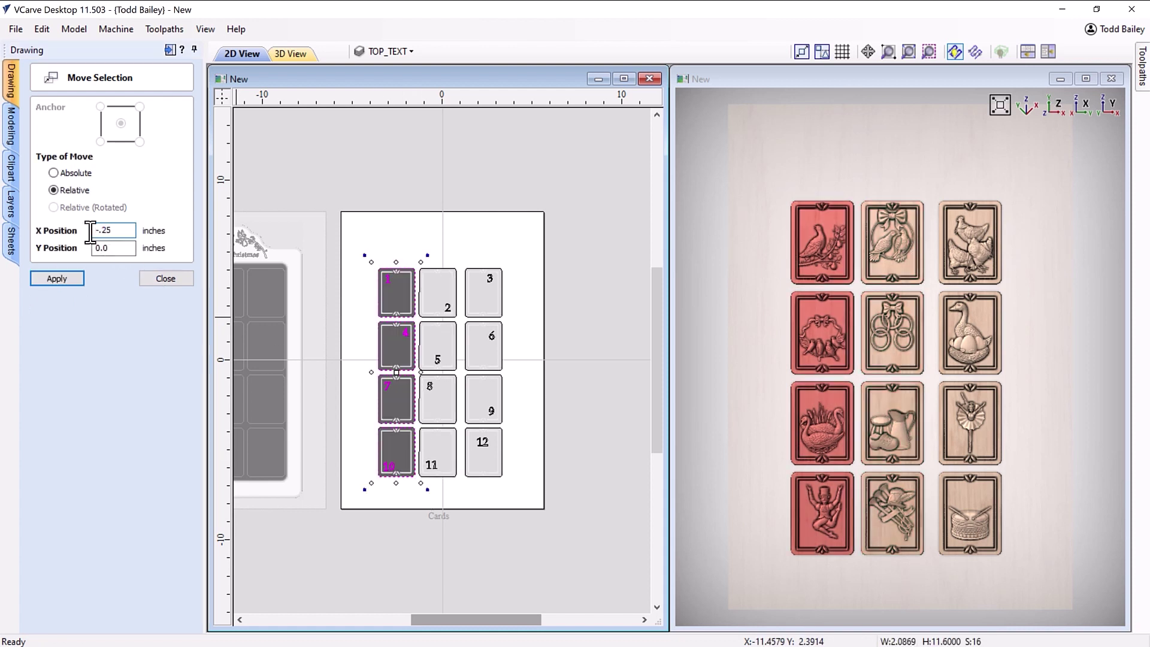
{"action": "left_click", "coordinate": [70, 279]}
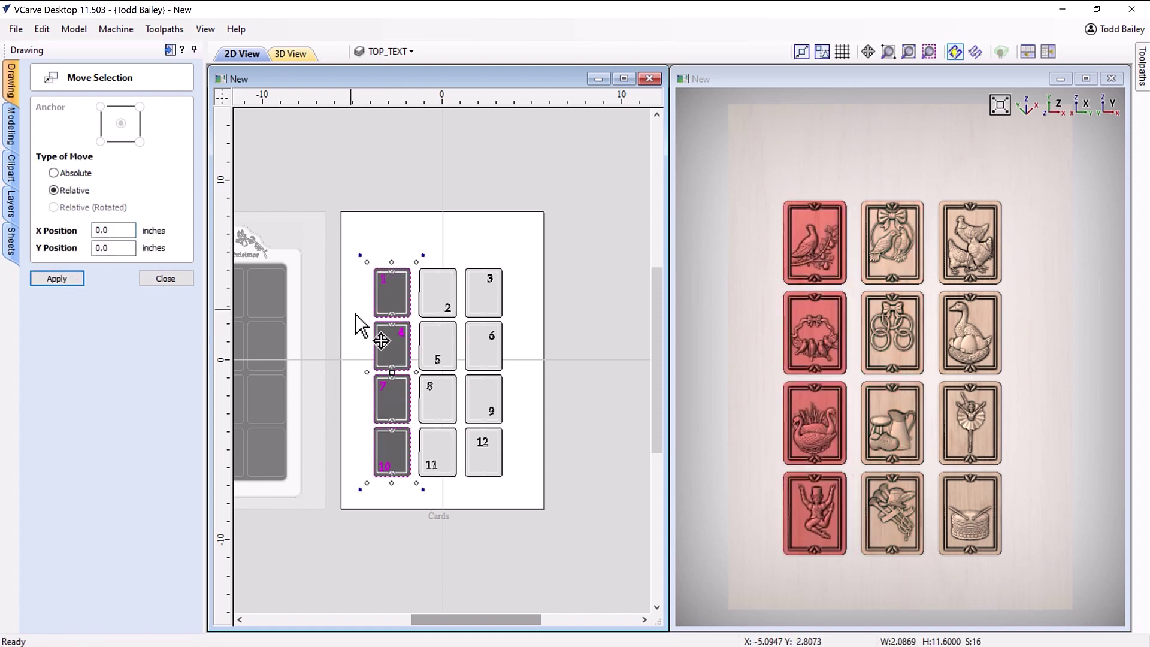
Step: Move the lower three rows of cards by a relative -0.25 inch in Y
{"action": "left_click", "coordinate": [355, 315]}
{"action": "left_click_drag", "start_coordinate": [510, 488], "coordinate": [359, 314]}
{"action": "left_click_drag", "start_coordinate": [114, 248], "coordinate": [75, 245]}
{"action": "type", "text": "-0.25"}
{"action": "left_click", "coordinate": [56, 279]}
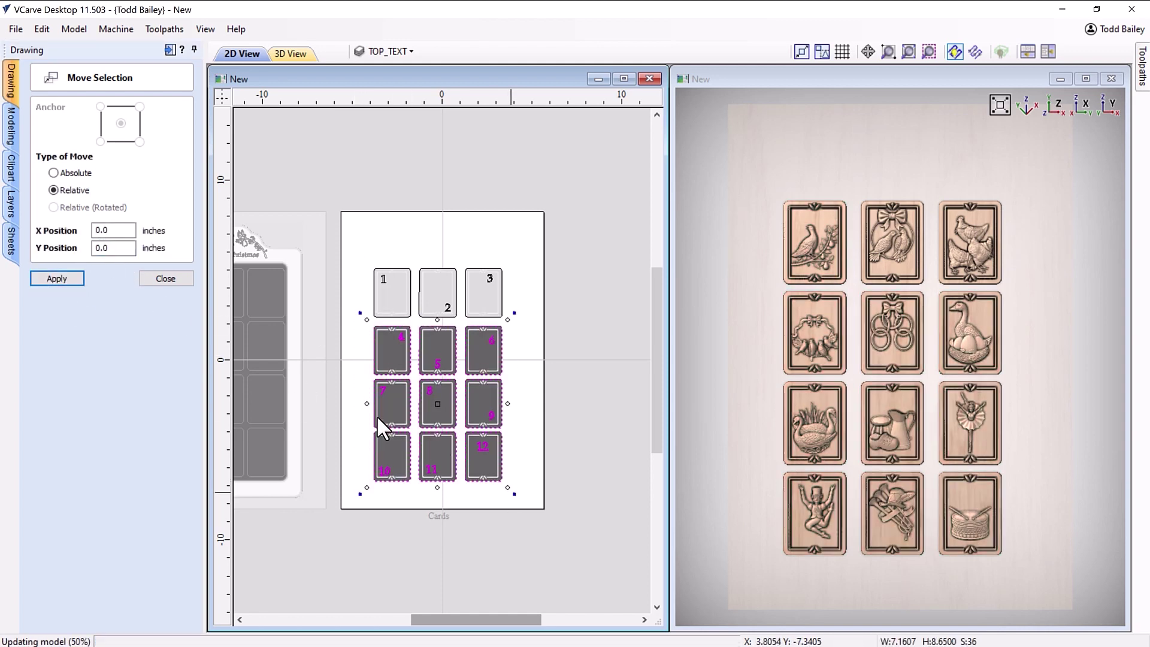
Step: Move the lowest two rows, cards 7 through 12, by a relative -.25 inch in Y
{"action": "left_click", "coordinate": [363, 388]}
{"action": "left_click_drag", "start_coordinate": [535, 501], "coordinate": [359, 376]}
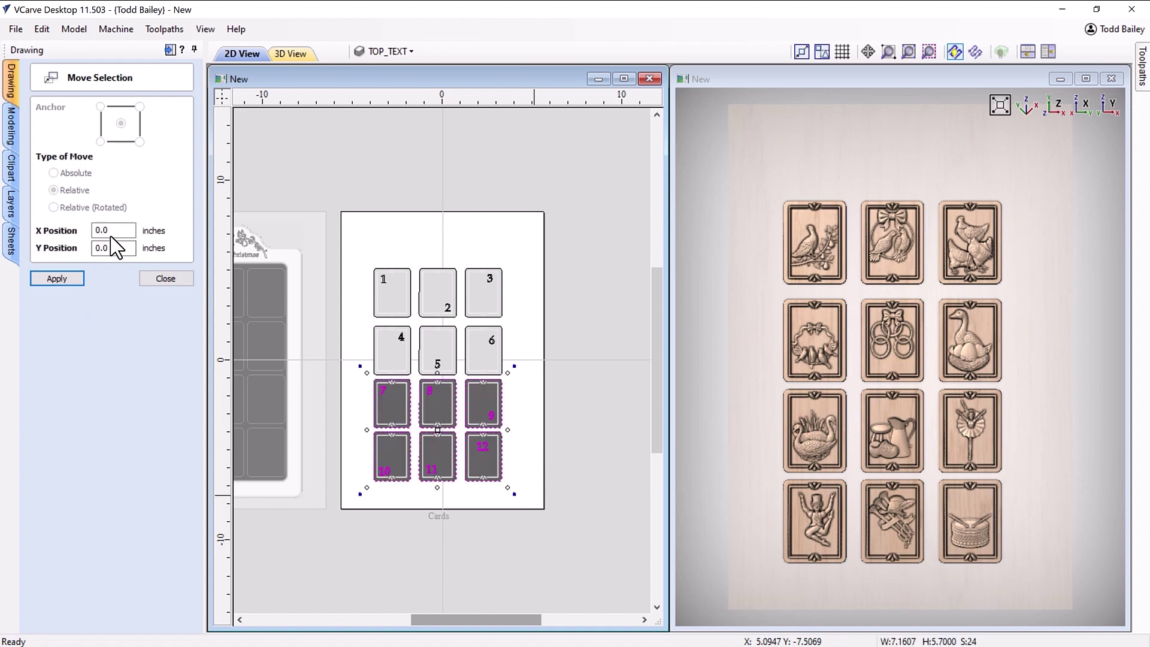
{"action": "left_click_drag", "start_coordinate": [114, 248], "coordinate": [84, 259]}
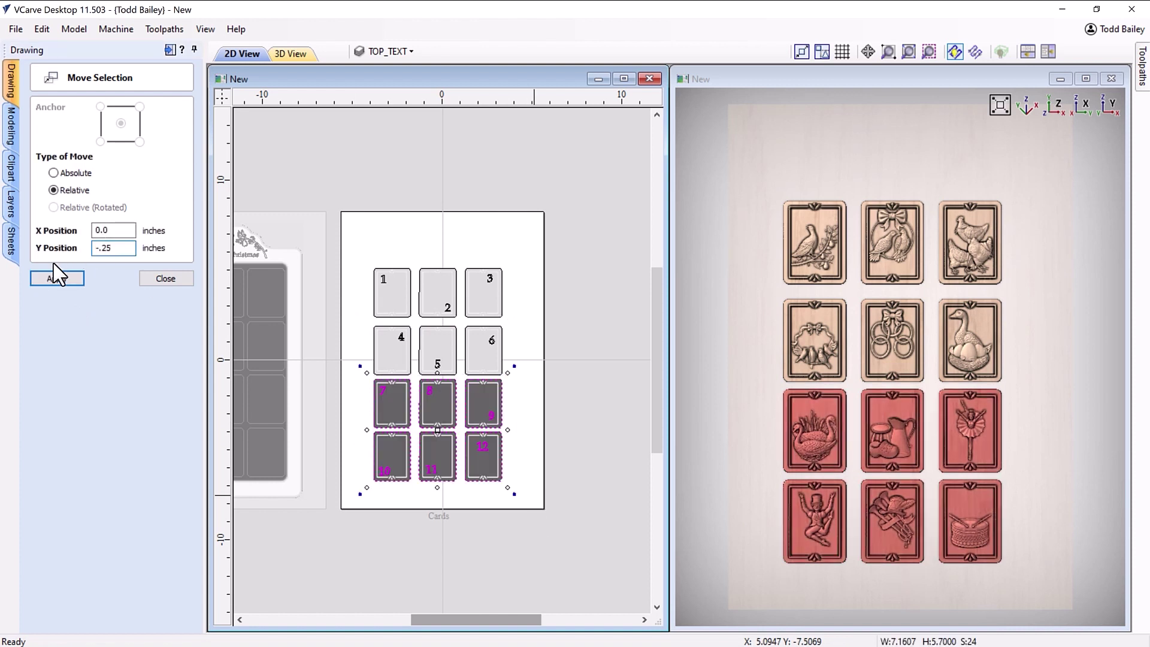
{"action": "left_click", "coordinate": [55, 279]}
Step: Move the 10, 11 and 12 cards by a relative -0.25 inch in Y and center the whole set of cards on the sheet
{"action": "left_click_drag", "start_coordinate": [358, 434], "coordinate": [523, 506]}
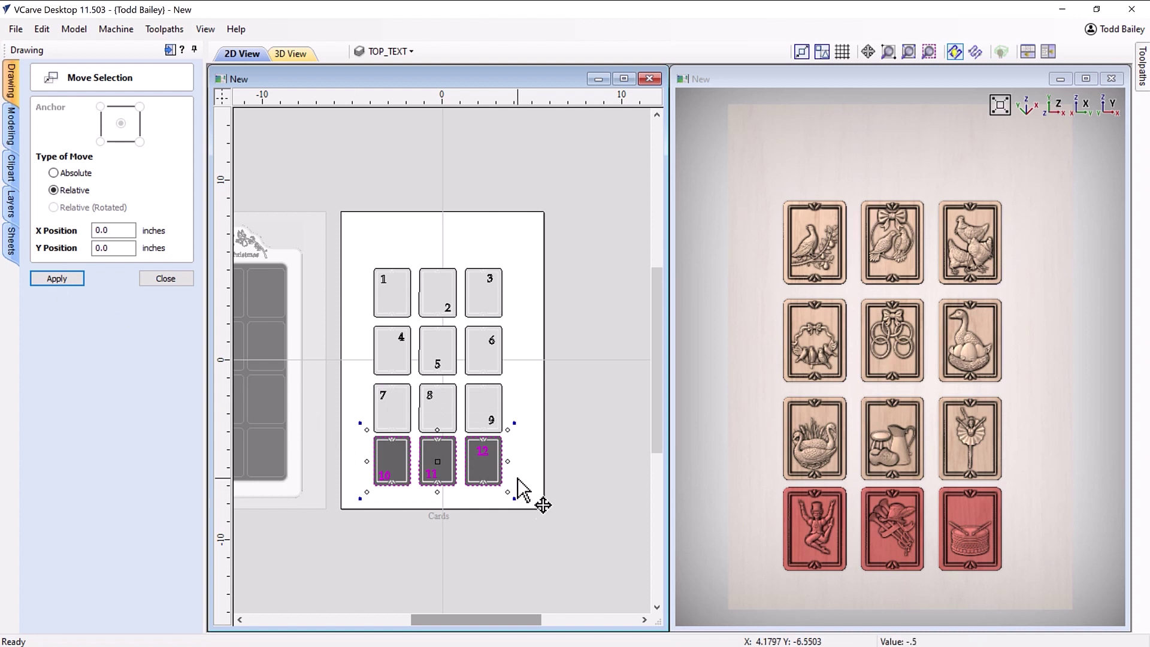
{"action": "left_click_drag", "start_coordinate": [117, 248], "coordinate": [70, 245]}
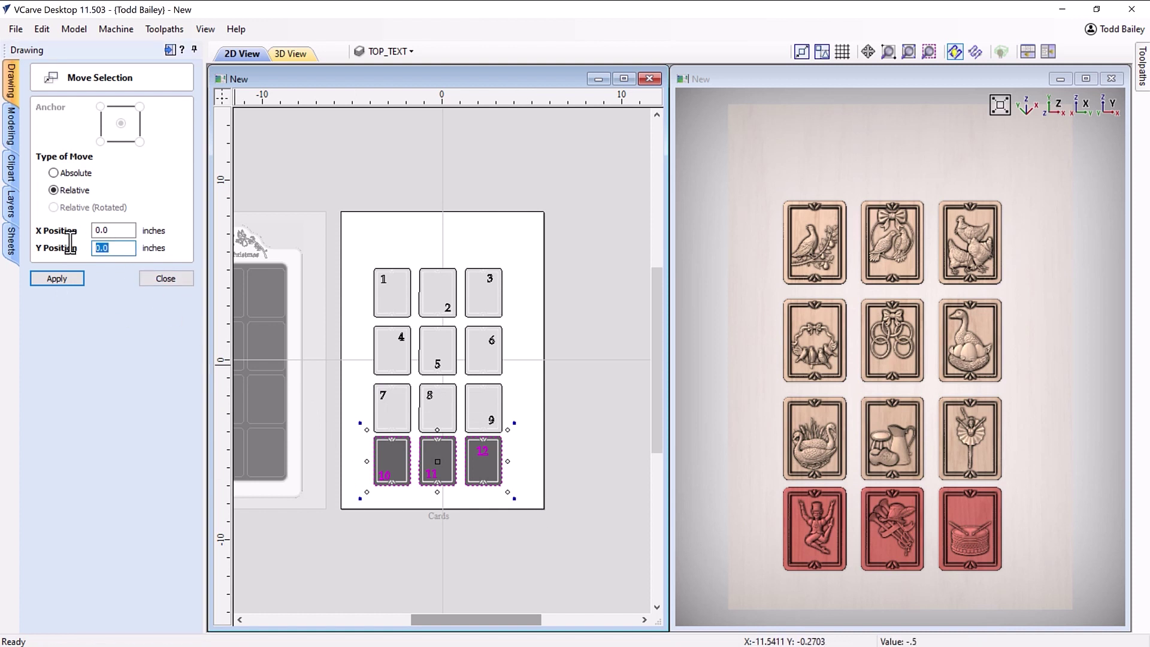
{"action": "left_click", "coordinate": [42, 279]}
{"action": "left_click_drag", "start_coordinate": [359, 255], "coordinate": [521, 497]}
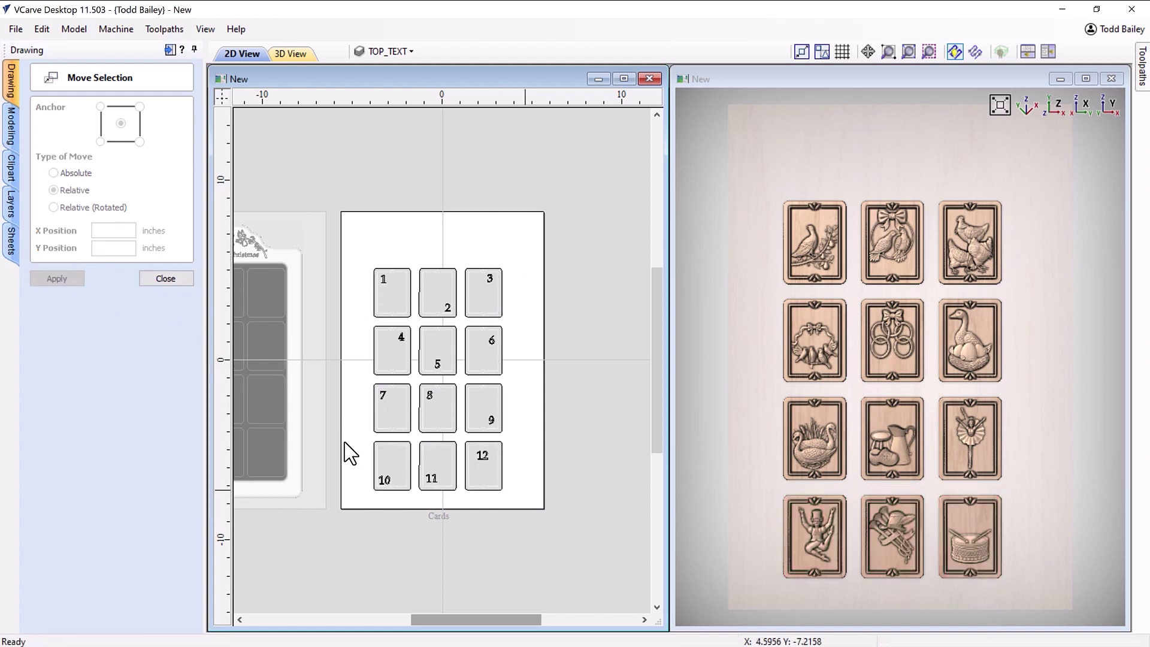
{"action": "left_click", "coordinate": [173, 280]}
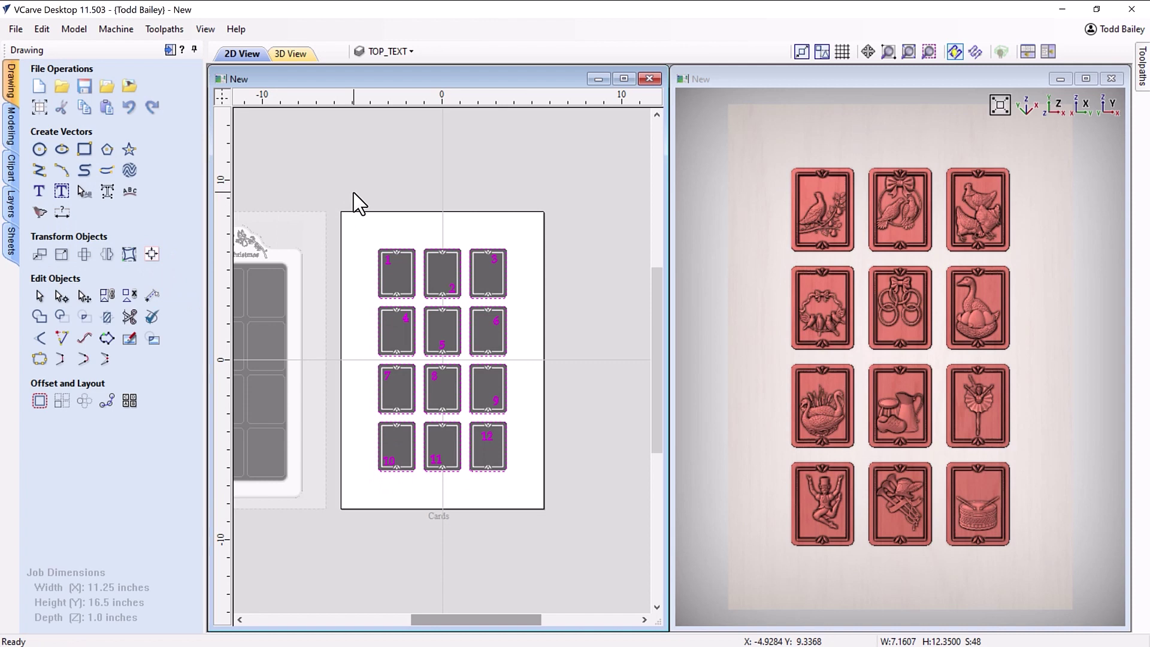
Step: Resize the Cards sheet to 9 inches wide and 14.5 inches high
{"action": "left_click", "coordinate": [11, 241]}
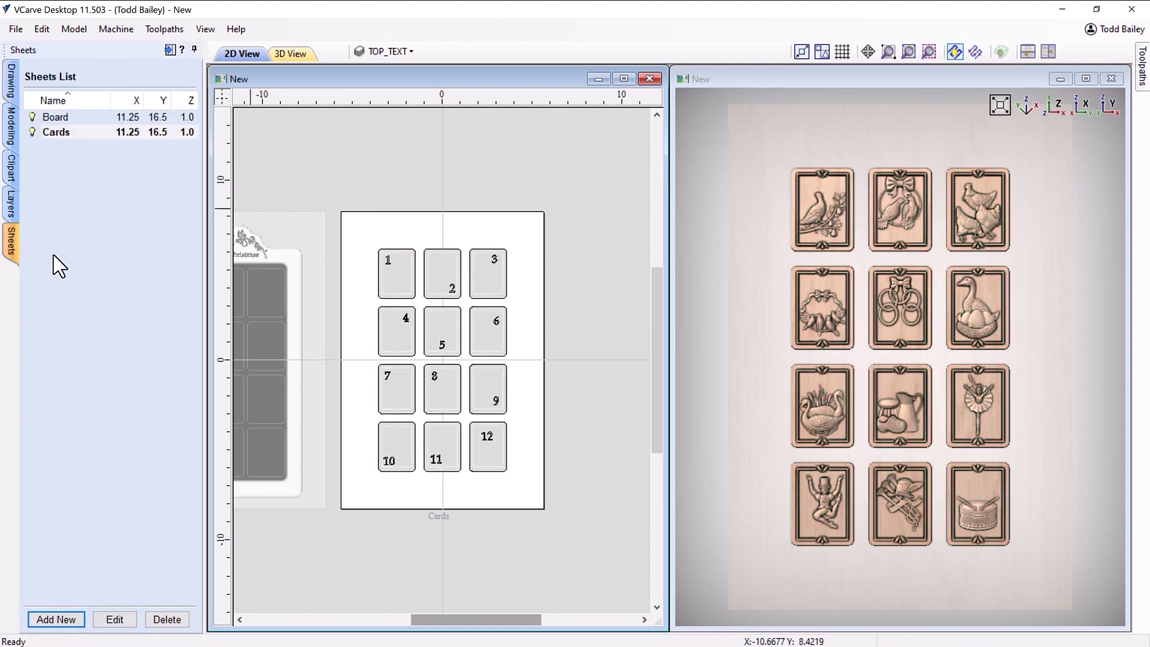
{"action": "left_click", "coordinate": [99, 135]}
{"action": "left_click", "coordinate": [114, 619]}
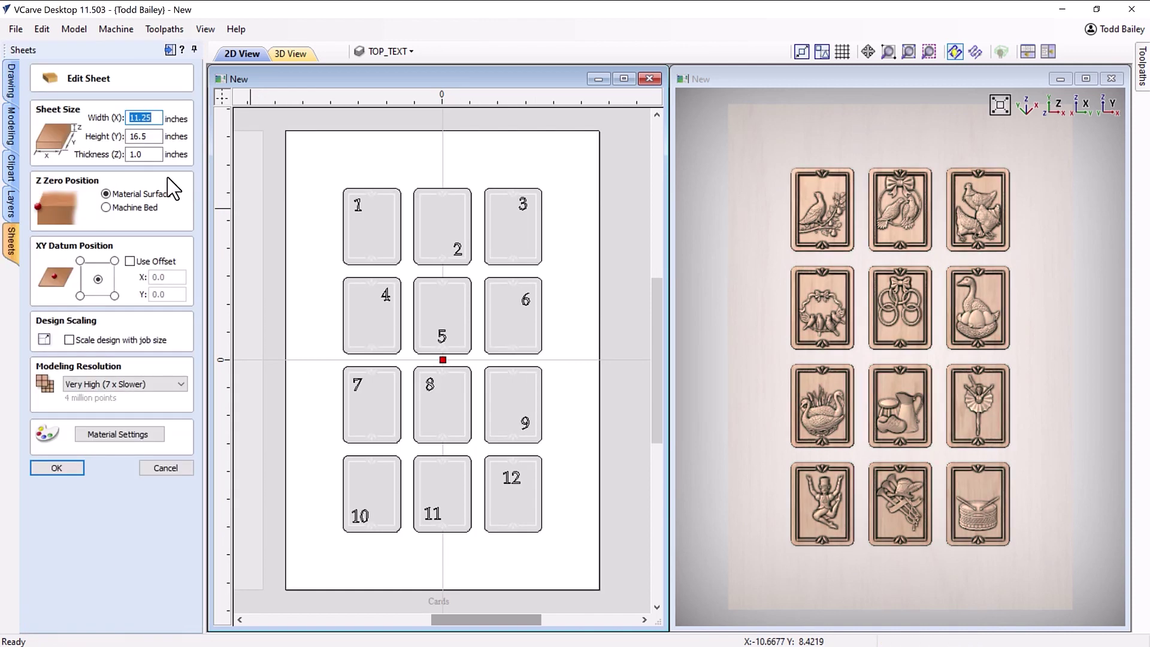
{"action": "type", "text": "15.5"}
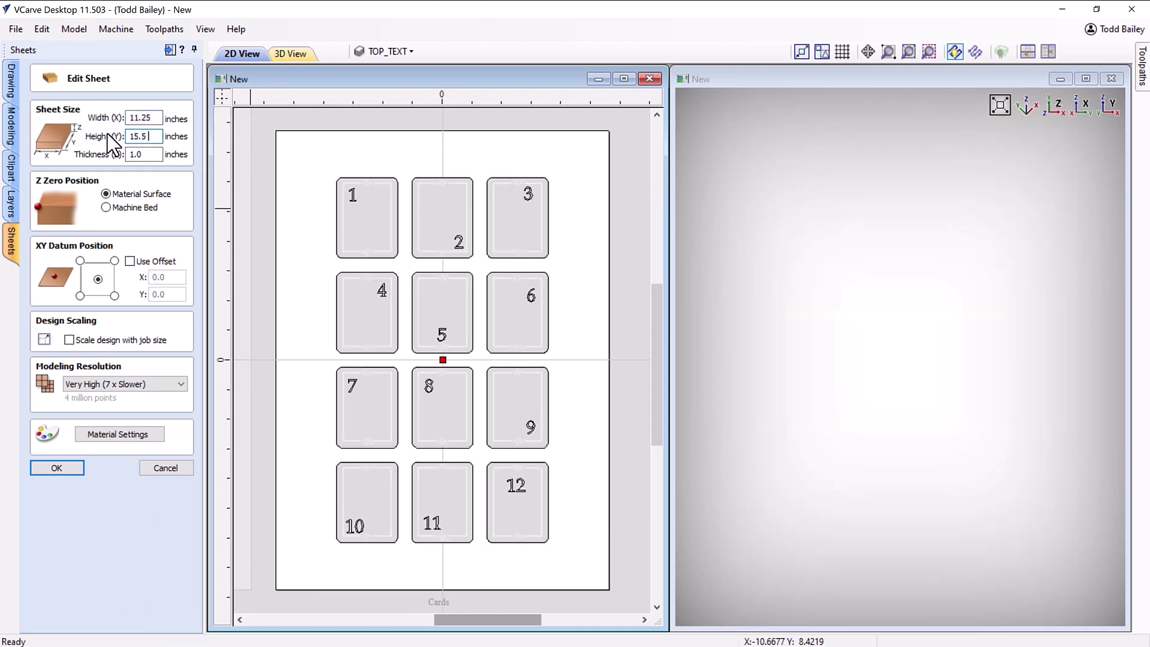
{"action": "key", "text": "BackSpace"}
{"action": "key", "text": "BackSpace"}
{"action": "key", "text": "BackSpace"}
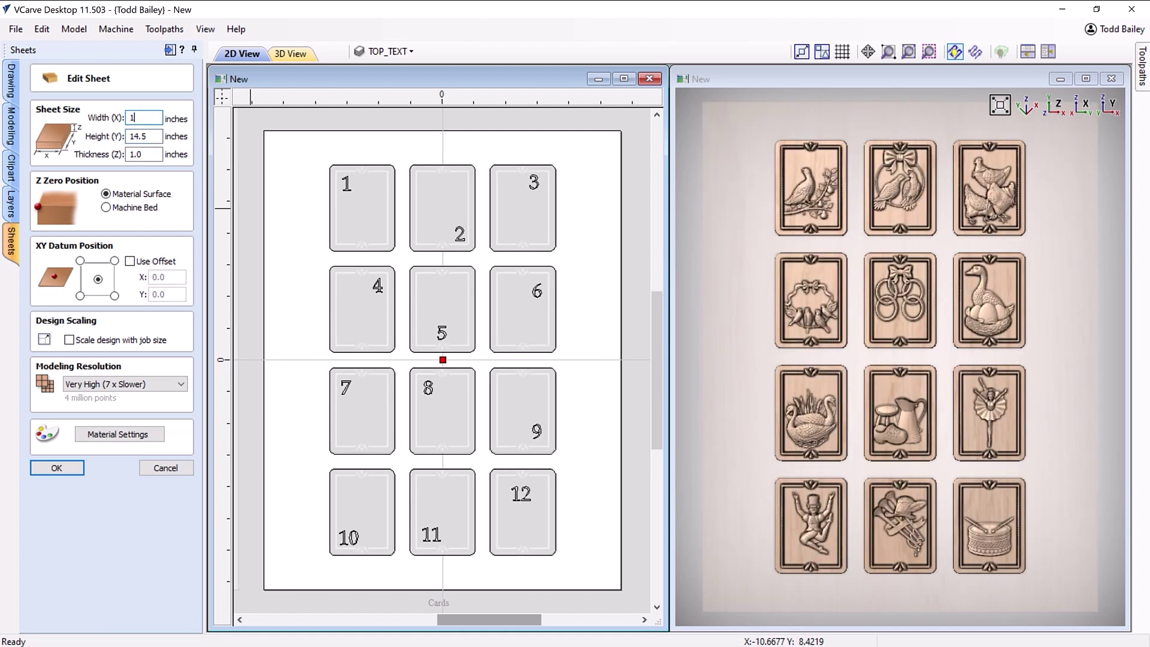
{"action": "left_click", "coordinate": [124, 118]}
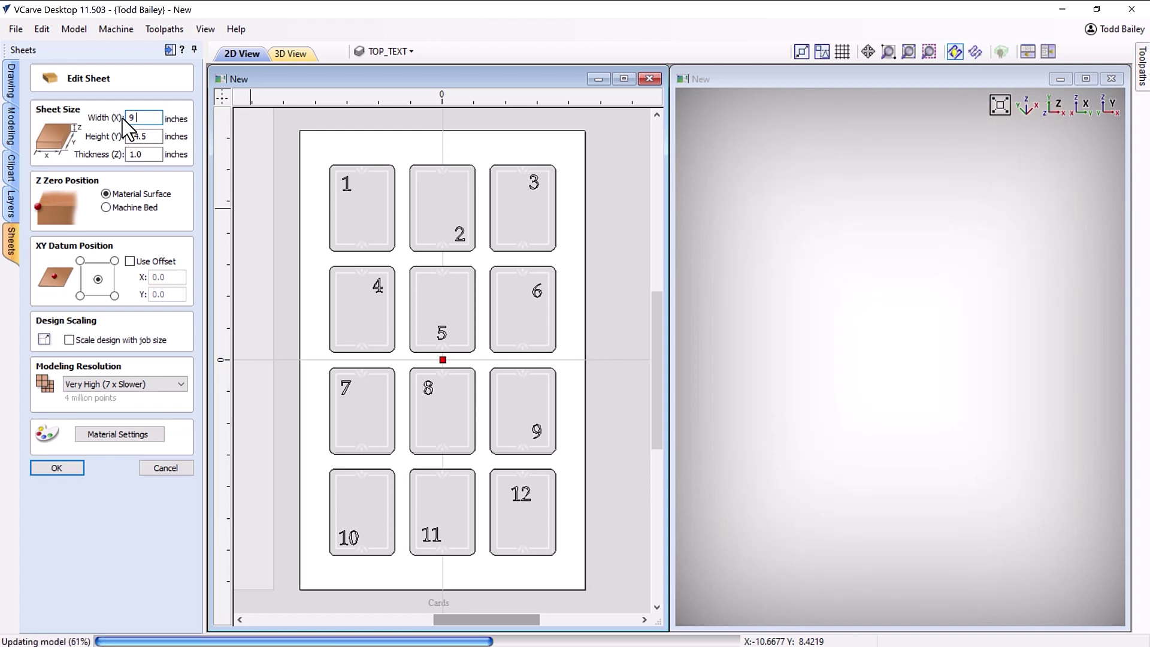
{"action": "left_click", "coordinate": [56, 468]}
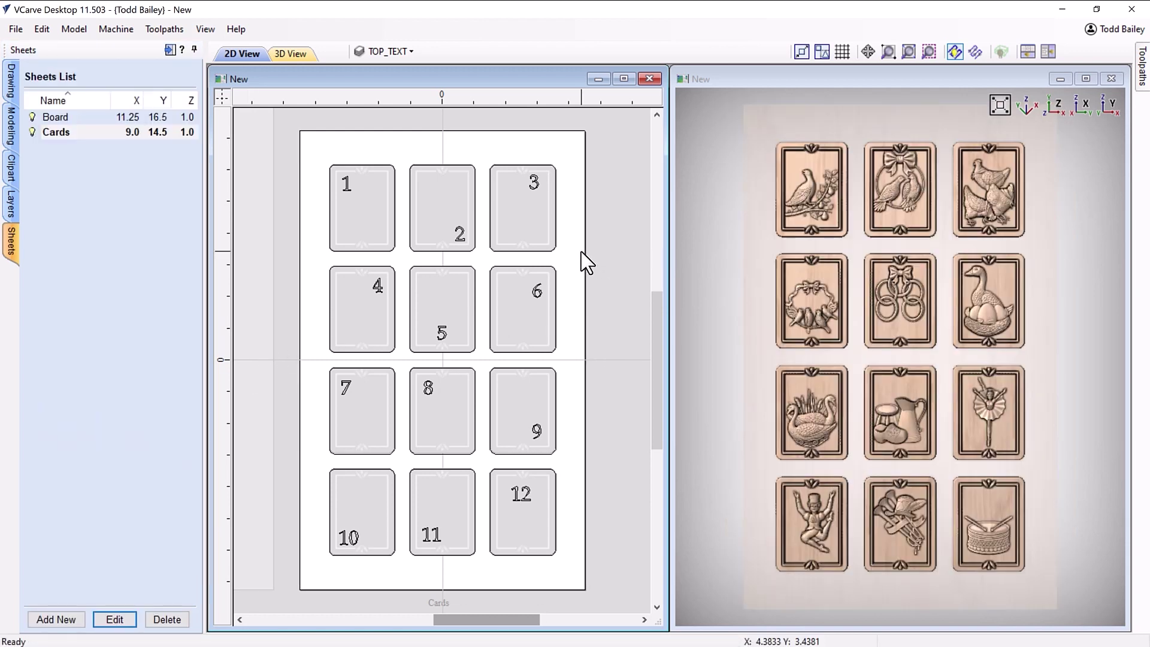
Step: Select the outer border vectors of all twelve cards on the Cards sheet
{"action": "scroll", "coordinate": [379, 277], "scroll_direction": "down", "scroll_amount": 4}
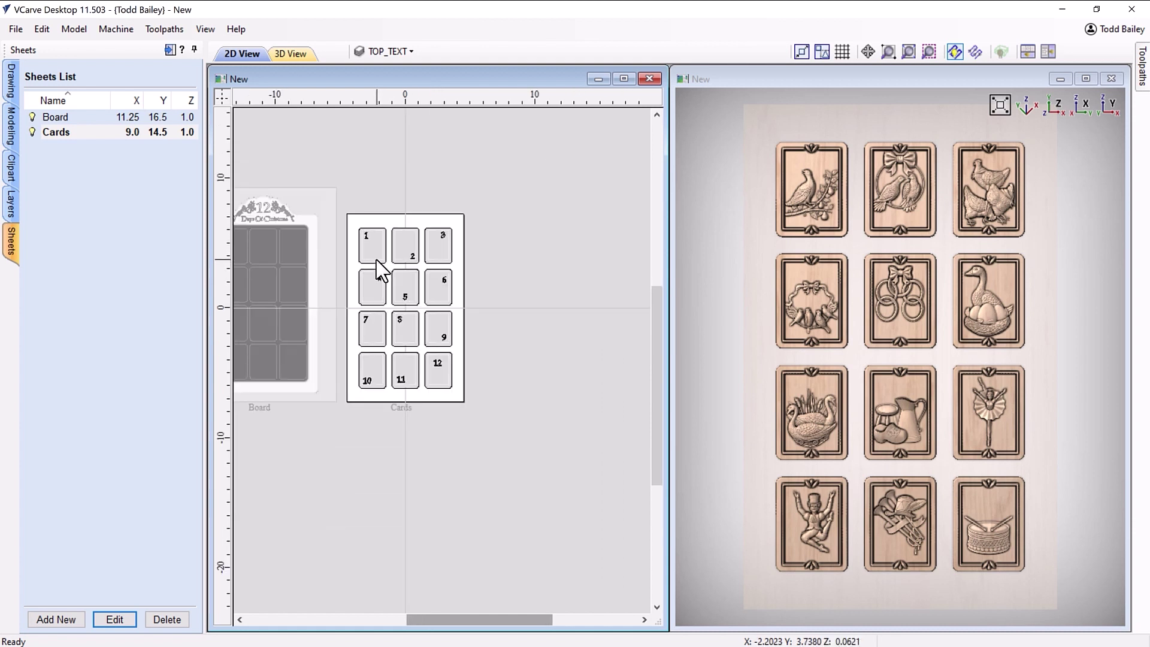
{"action": "scroll", "coordinate": [376, 260], "scroll_direction": "up", "scroll_amount": 3}
{"action": "left_click", "coordinate": [400, 246]}
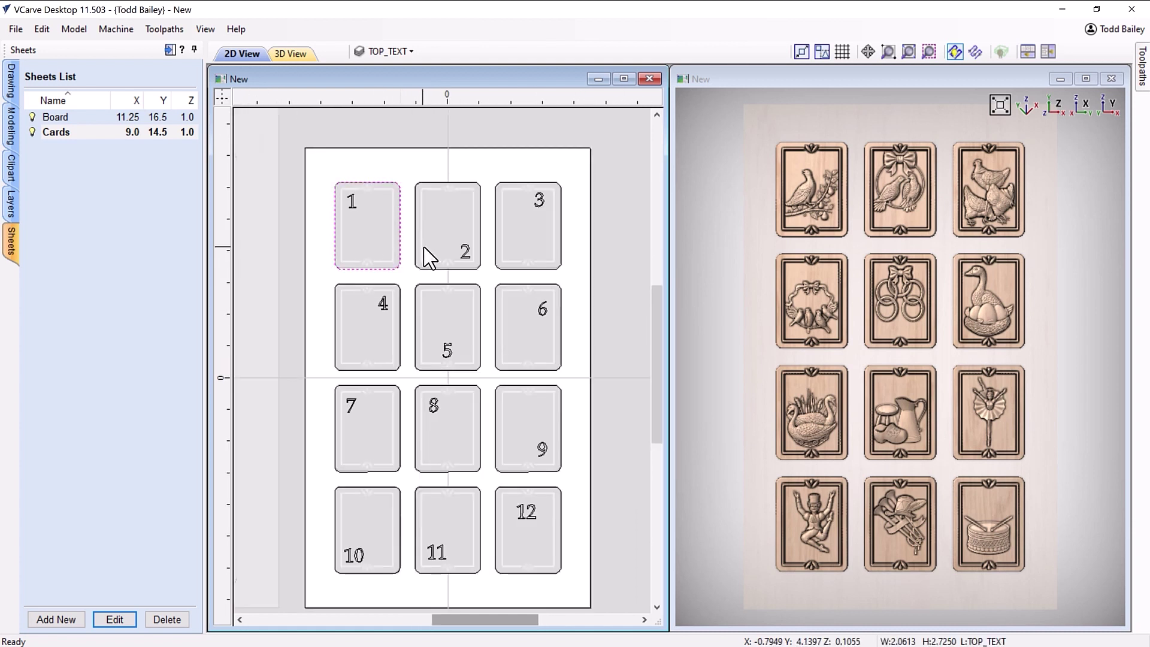
{"action": "left_click", "coordinate": [419, 263], "text": "shift"}
{"action": "left_click", "coordinate": [498, 267], "text": "shift"}
{"action": "left_click", "coordinate": [504, 286], "text": "shift"}
{"action": "left_click", "coordinate": [418, 295], "text": "shift"}
{"action": "left_click", "coordinate": [400, 305], "text": "shift"}
{"action": "left_click", "coordinate": [400, 395], "text": "shift"}
{"action": "left_click", "coordinate": [479, 394], "text": "shift"}
{"action": "left_click", "coordinate": [508, 488], "text": "shift"}
{"action": "left_click", "coordinate": [478, 488], "text": "shift"}
{"action": "left_click", "coordinate": [398, 487], "text": "shift"}
{"action": "right_click", "coordinate": [398, 487]}
{"action": "left_click", "coordinate": [458, 262]}
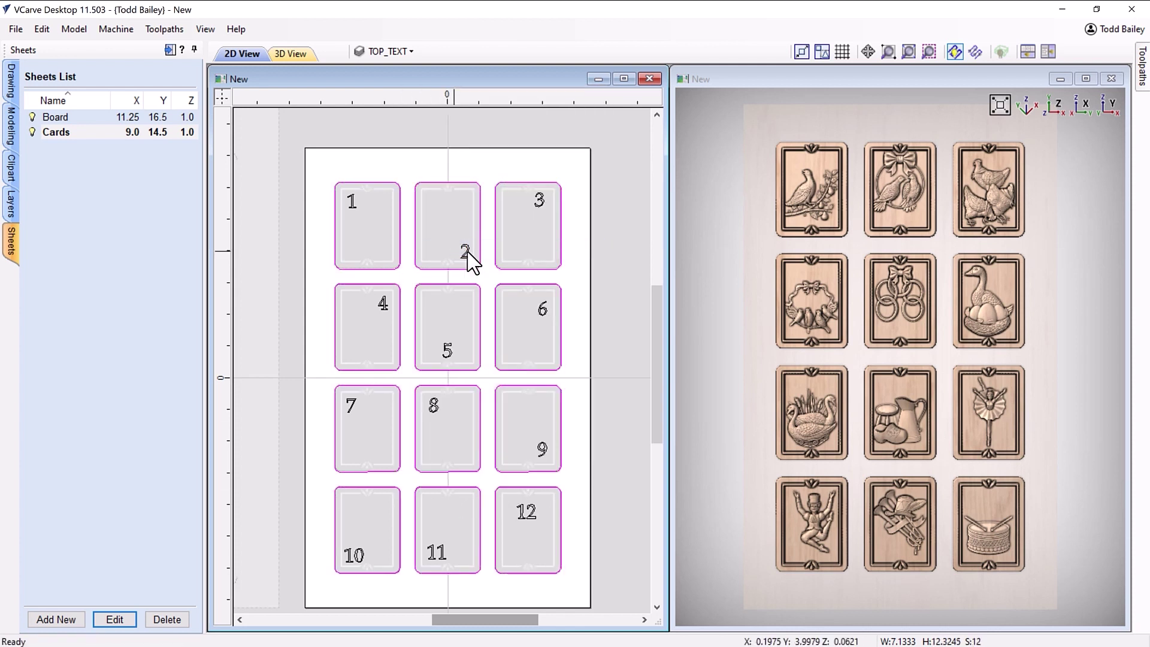
Step: Calculate and preview a rough machining toolpath named 3D Roughing, using the 1/4" end mill and the selected vectors with a .25 inch boundary offset
{"action": "left_click", "coordinate": [1141, 66]}
{"action": "left_click", "coordinate": [888, 52]}
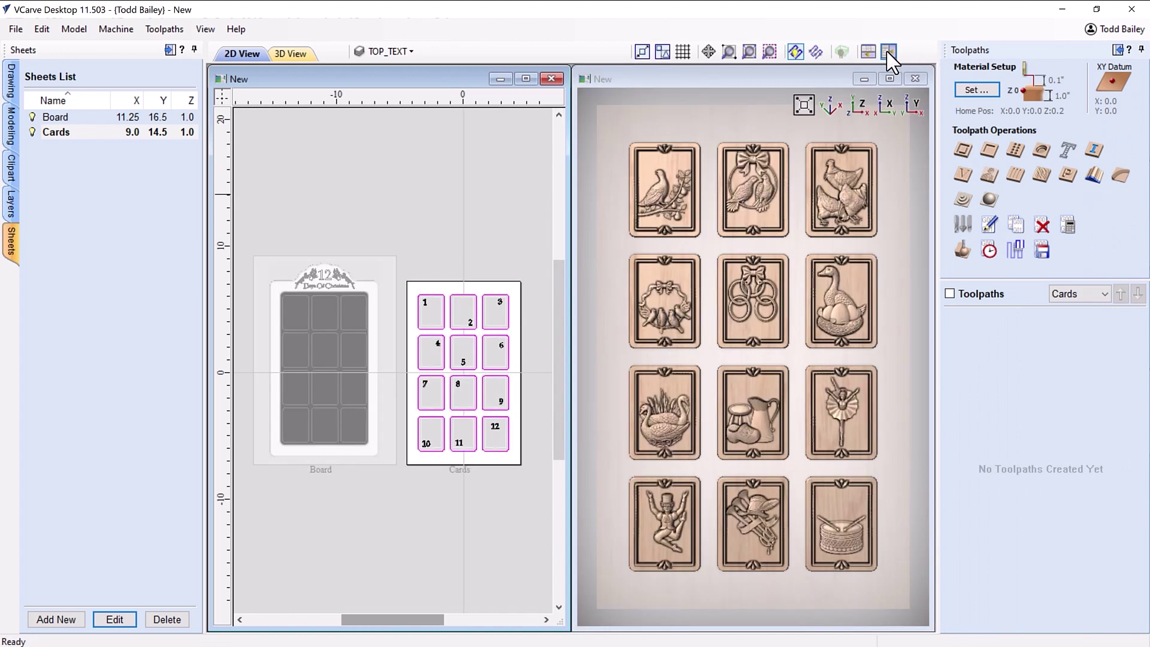
{"action": "scroll", "coordinate": [488, 404], "scroll_direction": "up", "scroll_amount": 2}
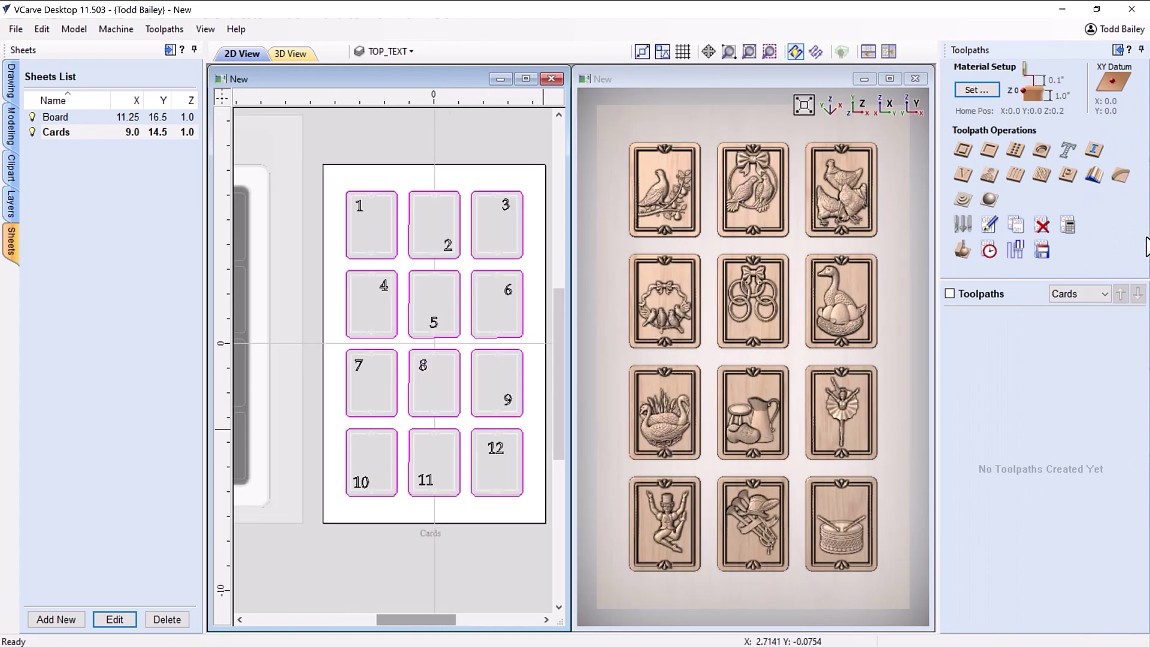
{"action": "left_click", "coordinate": [964, 200]}
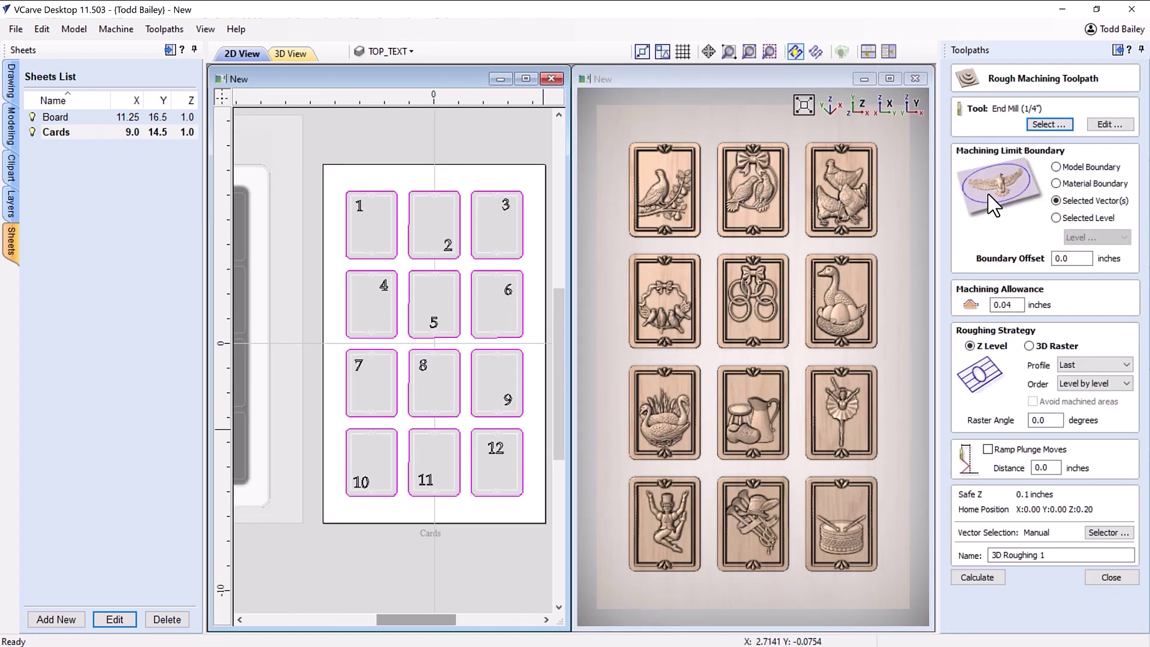
{"action": "left_click", "coordinate": [1074, 259]}
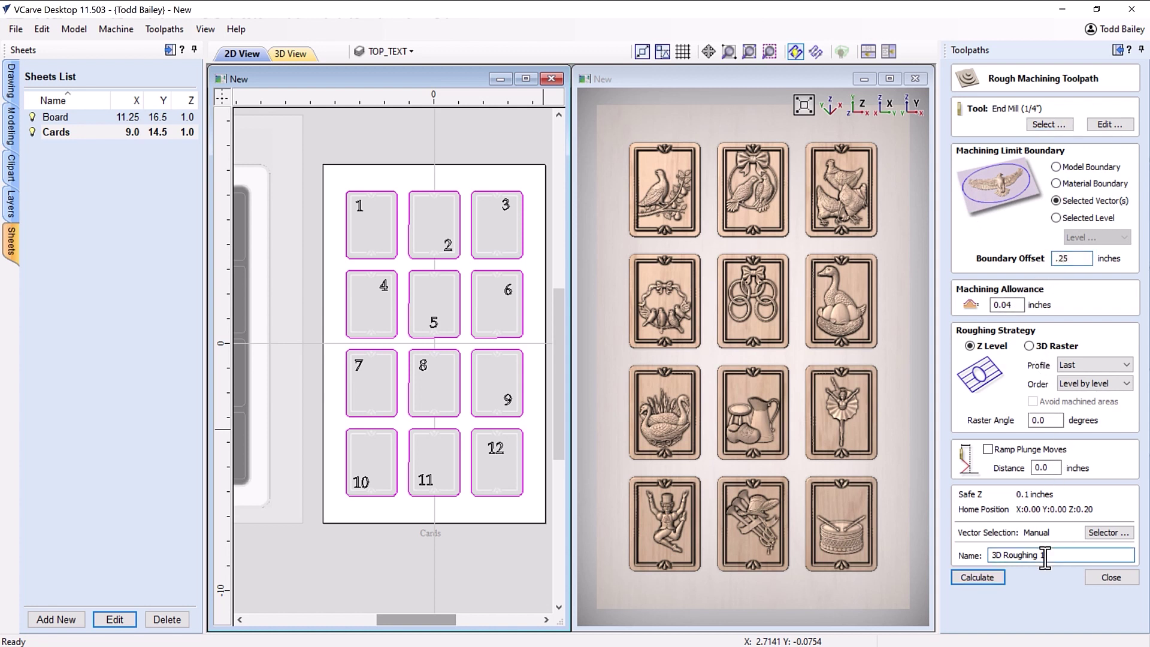
{"action": "left_click", "coordinate": [1004, 577]}
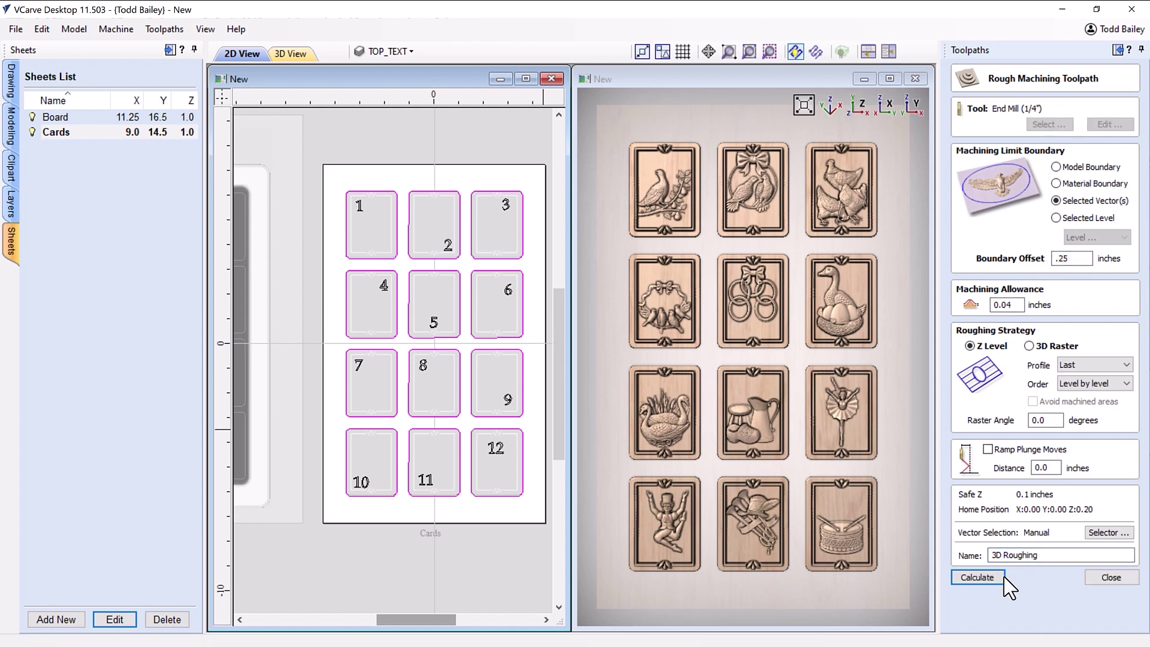
{"action": "left_click", "coordinate": [1030, 340]}
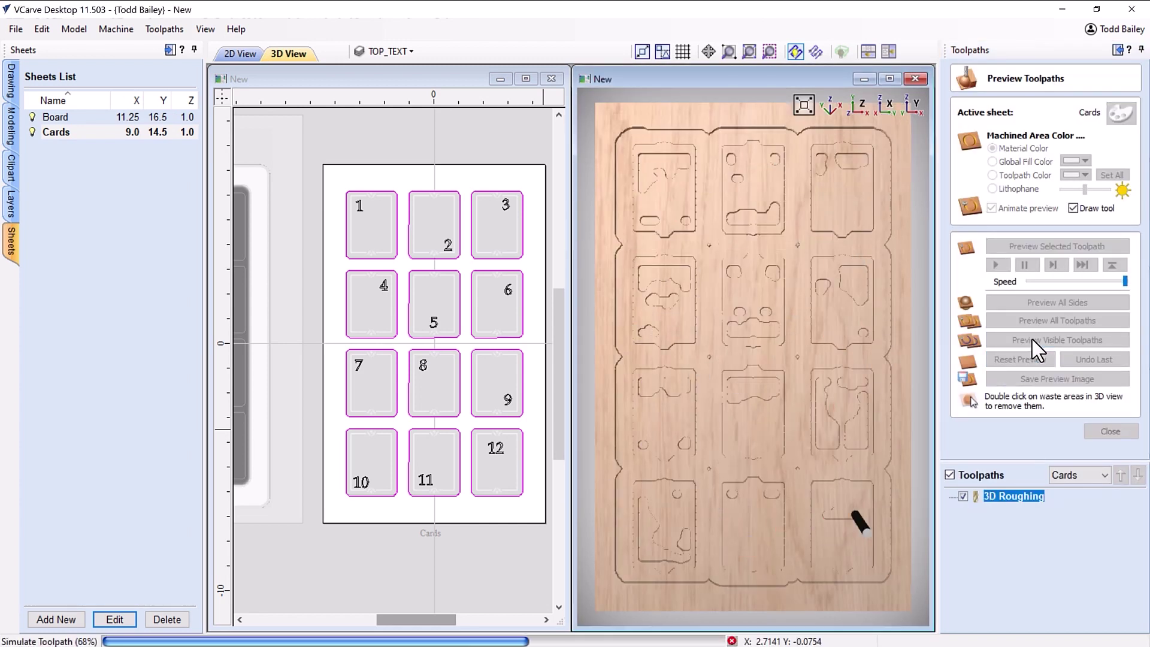
{"action": "left_click", "coordinate": [1115, 432]}
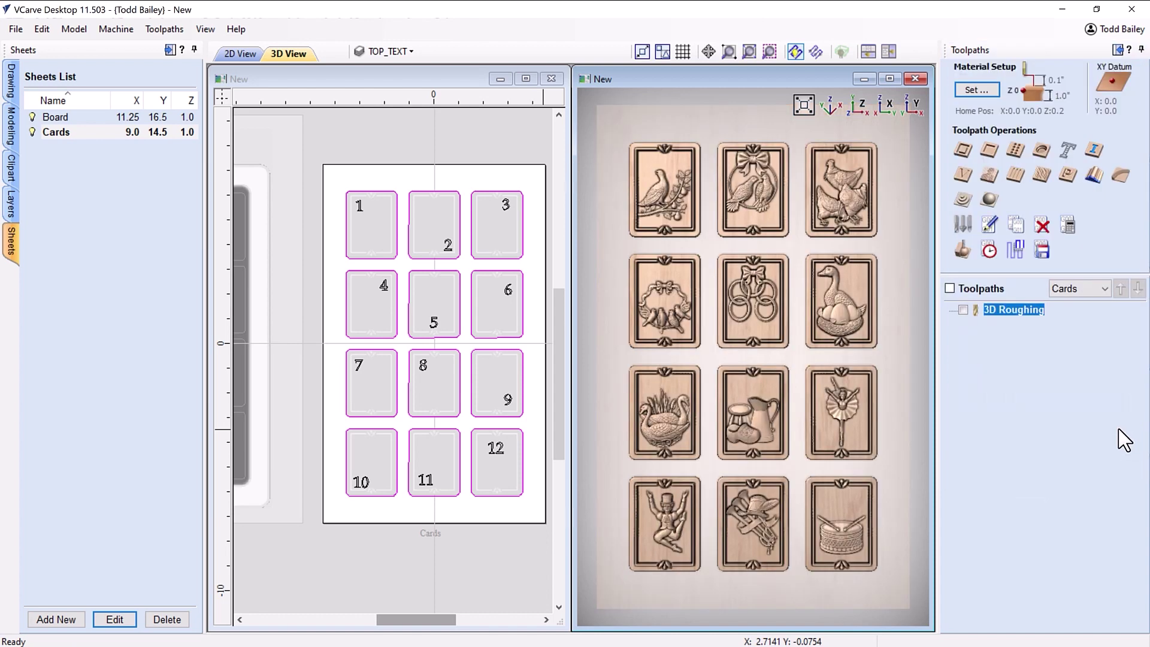
Step: Start a finish machining toolpath for the card outlines with the #46280-K Tapered Ball Nose 6.2 degree bit
{"action": "left_click", "coordinate": [988, 200]}
{"action": "left_click", "coordinate": [1035, 215]}
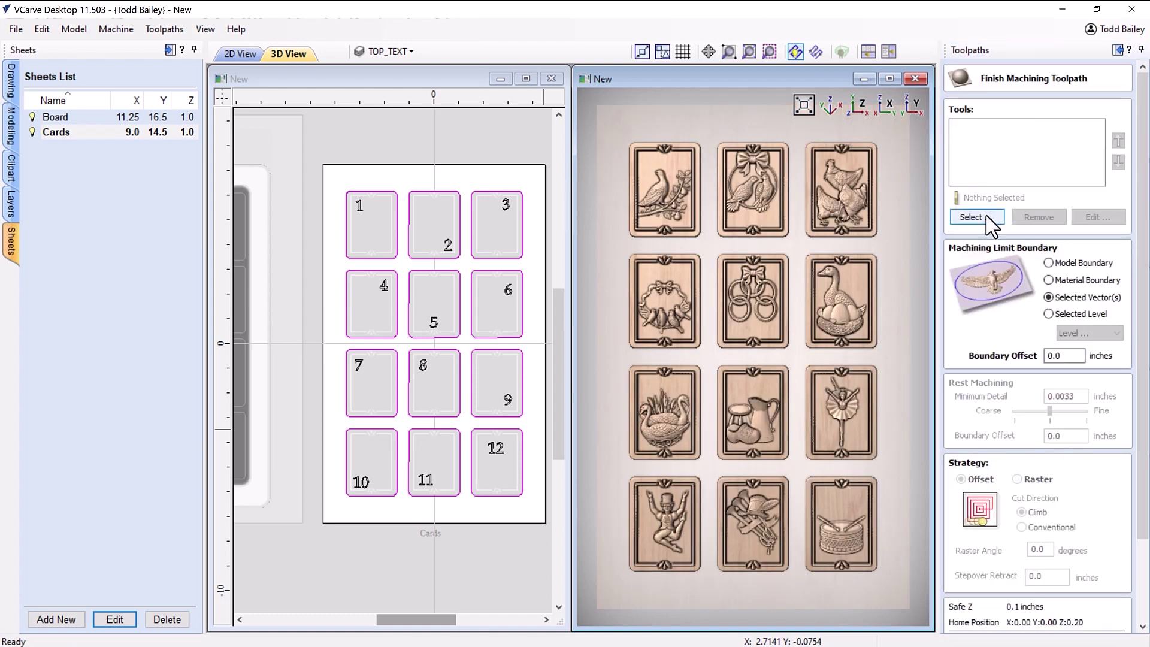
{"action": "left_click", "coordinate": [978, 219]}
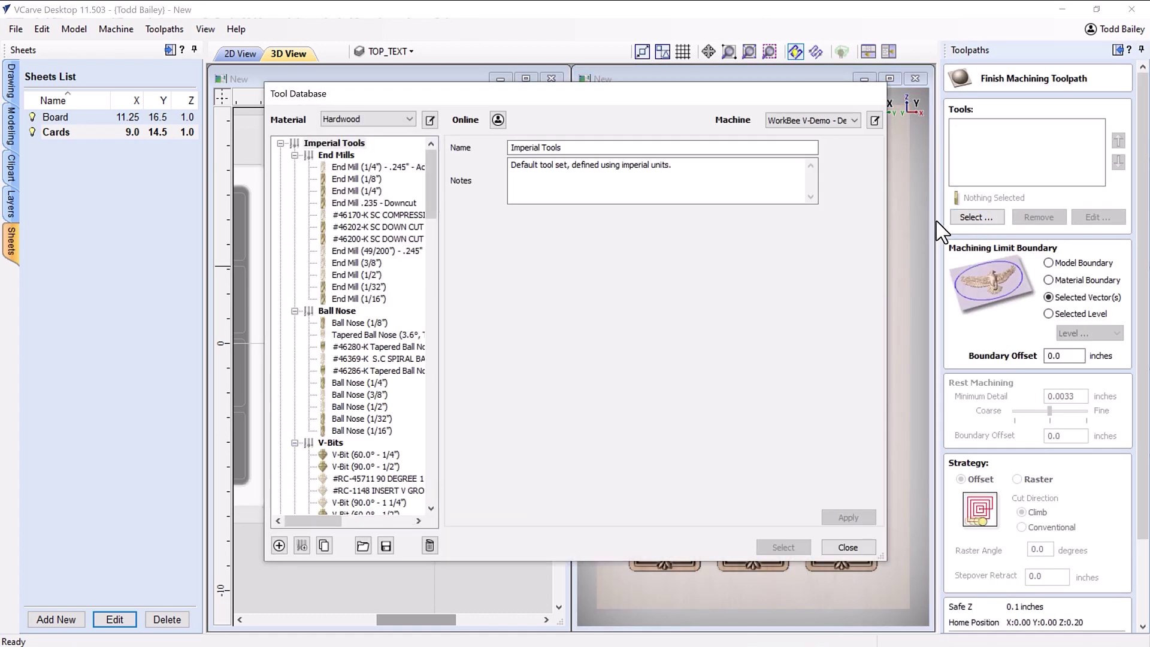
{"action": "left_click", "coordinate": [368, 346]}
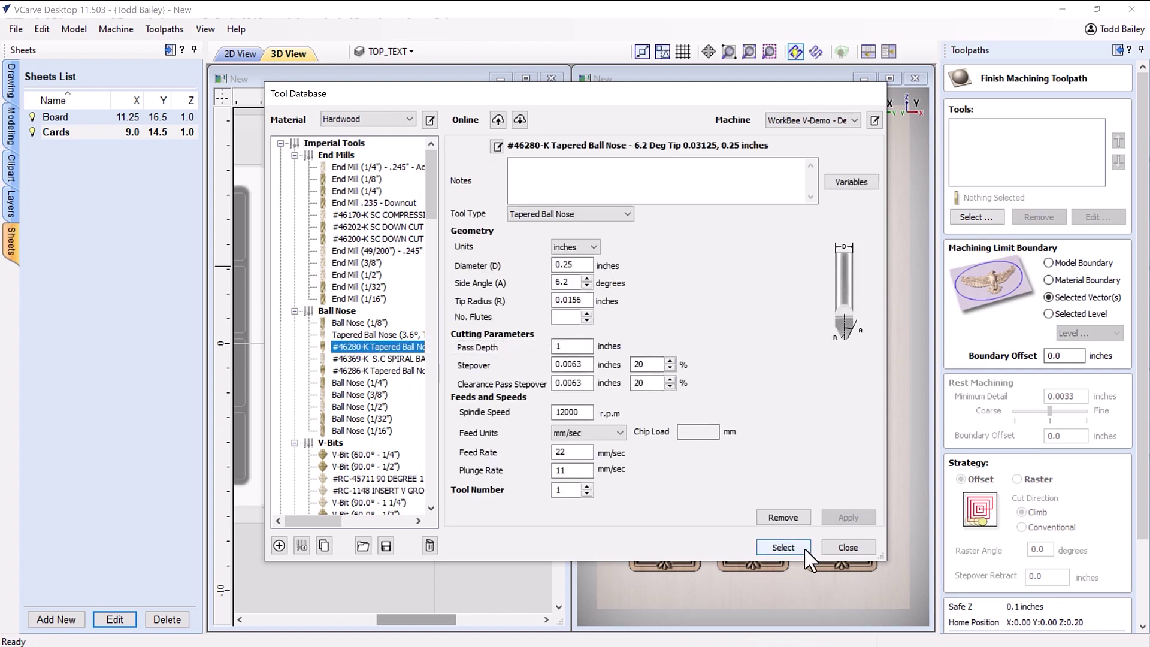
{"action": "left_click", "coordinate": [783, 547]}
Step: Give the finish toolpath a .125 inch boundary offset and raster strategy, name it 3D Finish, then calculate and preview it
{"action": "left_click_drag", "start_coordinate": [1070, 355], "coordinate": [1045, 356]}
{"action": "key", "text": "BackSpace"}
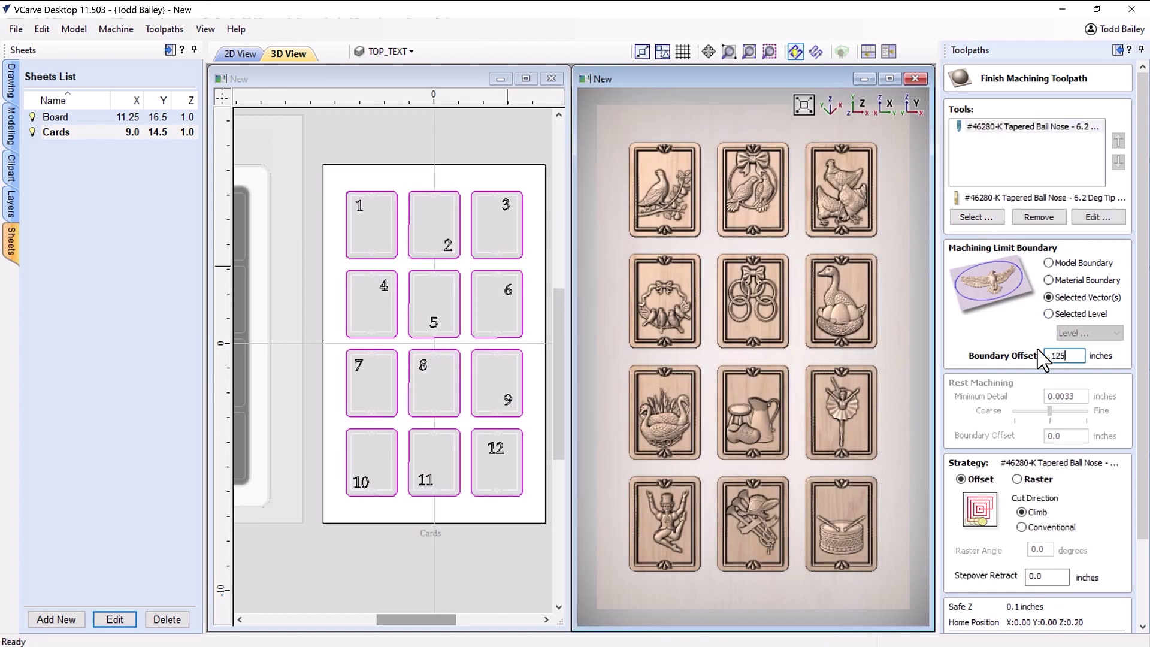
{"action": "left_click", "coordinate": [1017, 479]}
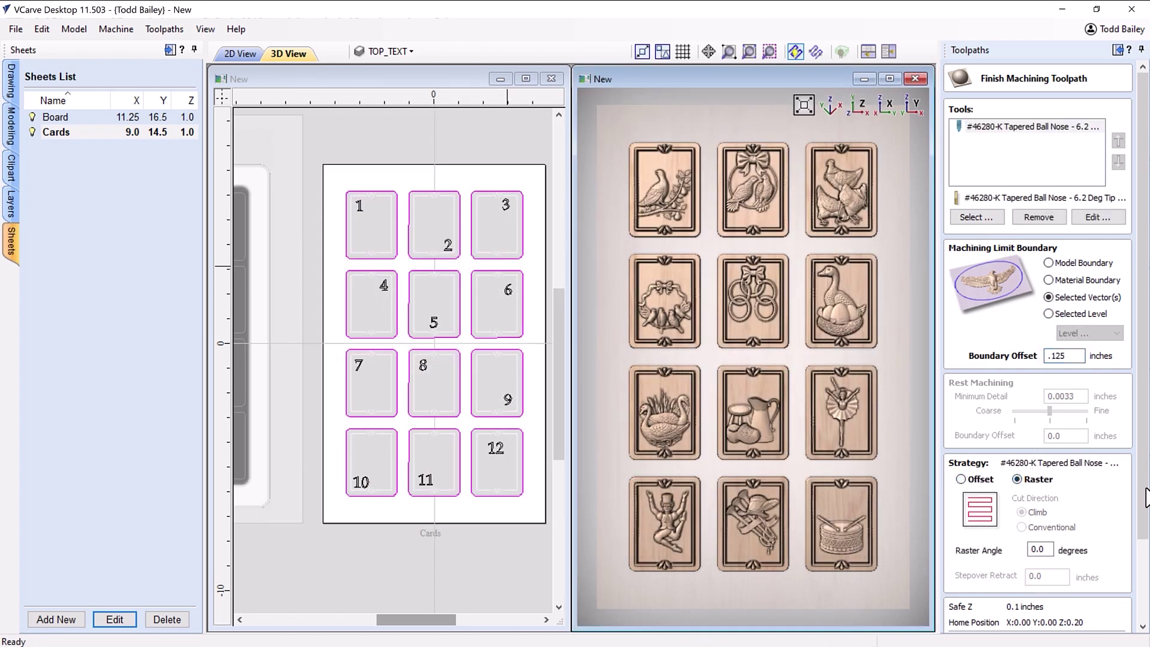
{"action": "scroll", "coordinate": [1145, 497], "scroll_direction": "down", "scroll_amount": 3}
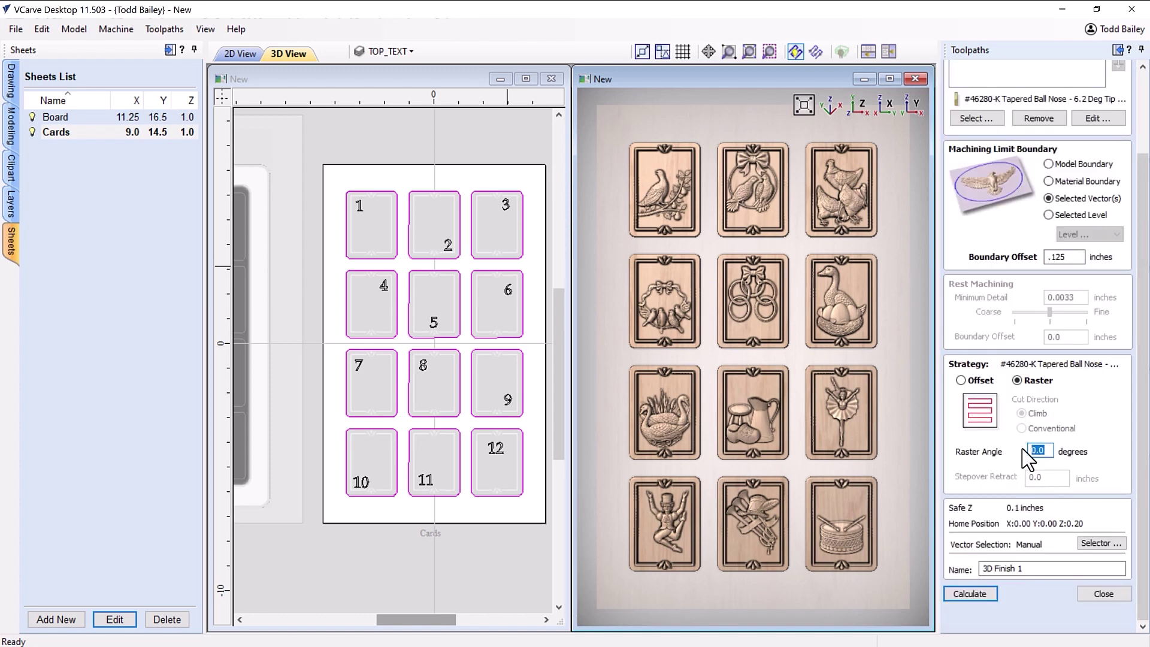
{"action": "left_click", "coordinate": [992, 599]}
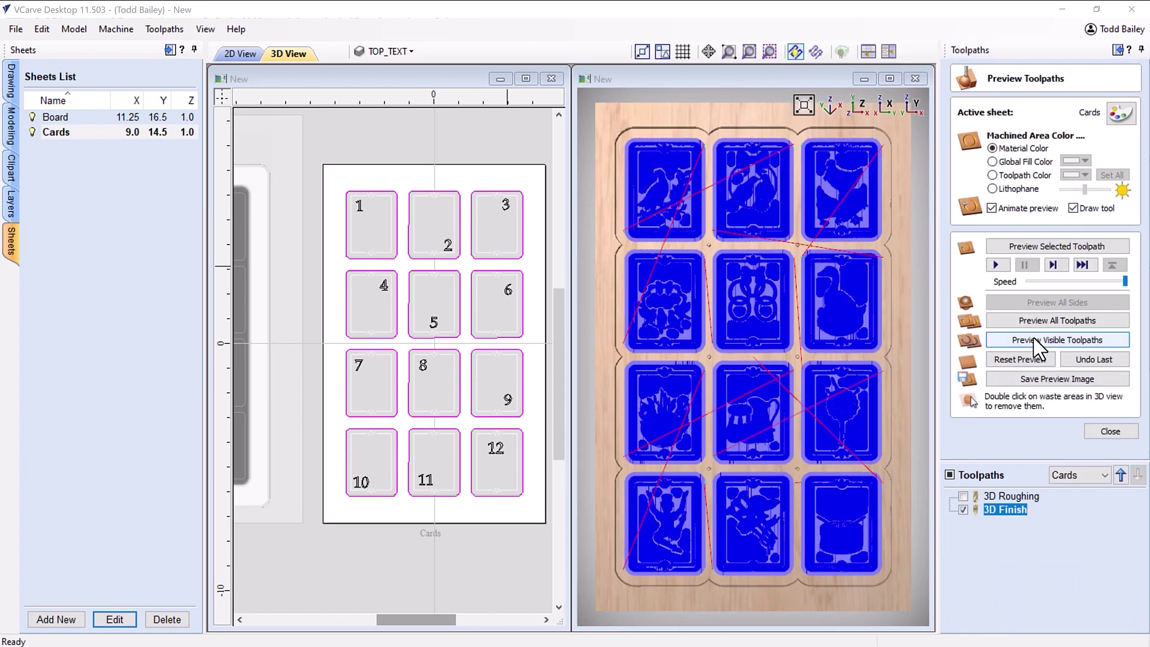
{"action": "left_click", "coordinate": [1037, 346]}
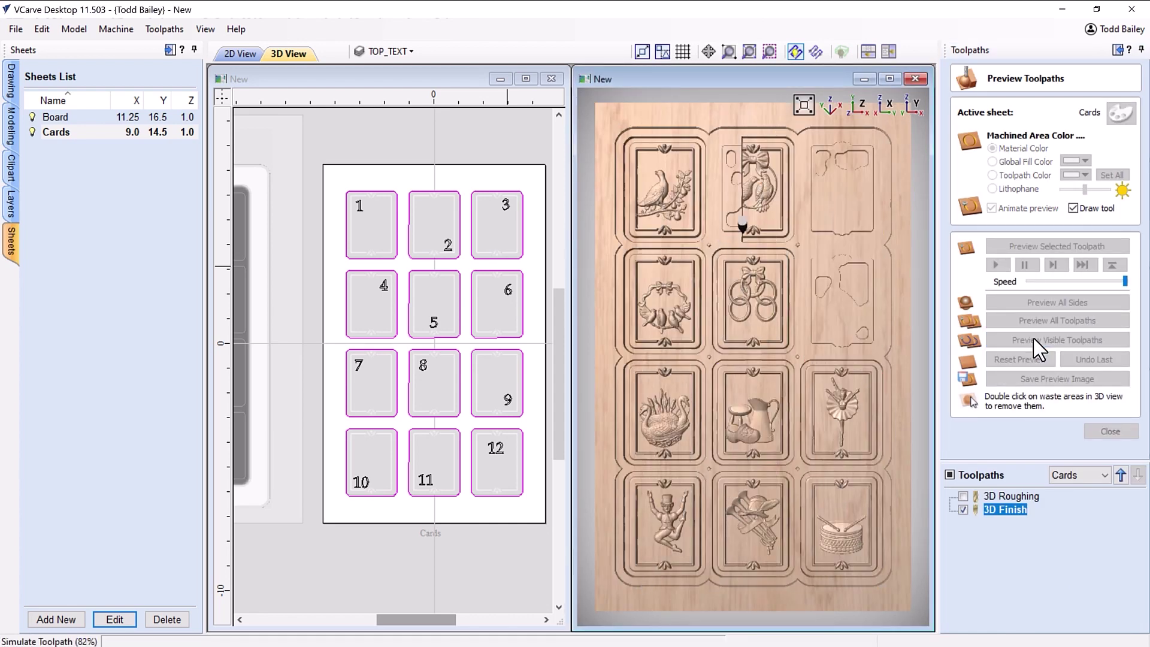
{"action": "left_click", "coordinate": [1115, 431]}
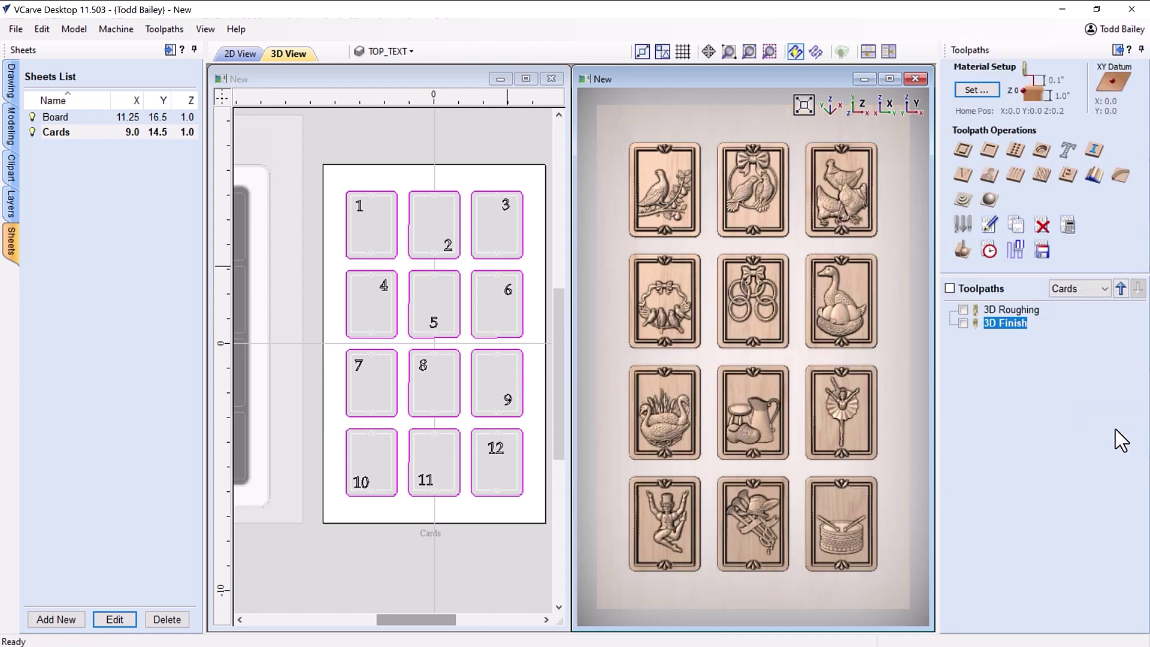
Step: Select all the card numbers from 1 through 12 on the Cards sheet
{"action": "left_click", "coordinate": [346, 189]}
{"action": "left_click", "coordinate": [359, 205]}
{"action": "left_click", "coordinate": [448, 245], "text": "shift"}
{"action": "left_click", "coordinate": [505, 205], "text": "shift"}
{"action": "left_click", "coordinate": [433, 322], "text": "shift"}
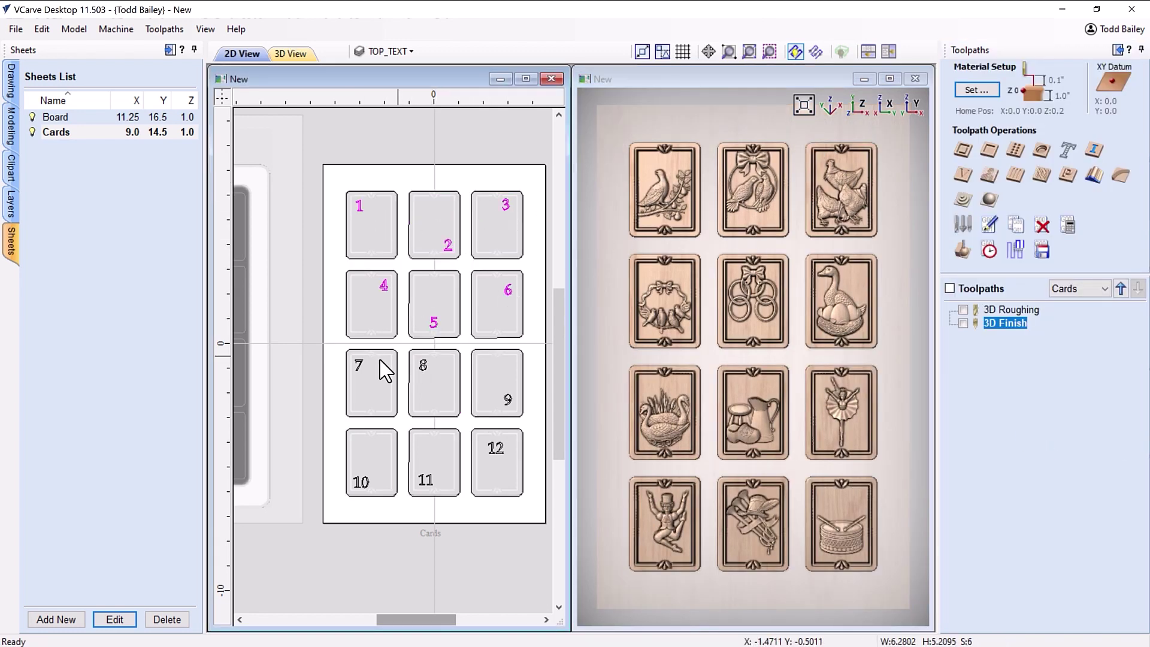
{"action": "left_click", "coordinate": [419, 365], "text": "shift"}
{"action": "left_click", "coordinate": [503, 444], "text": "shift"}
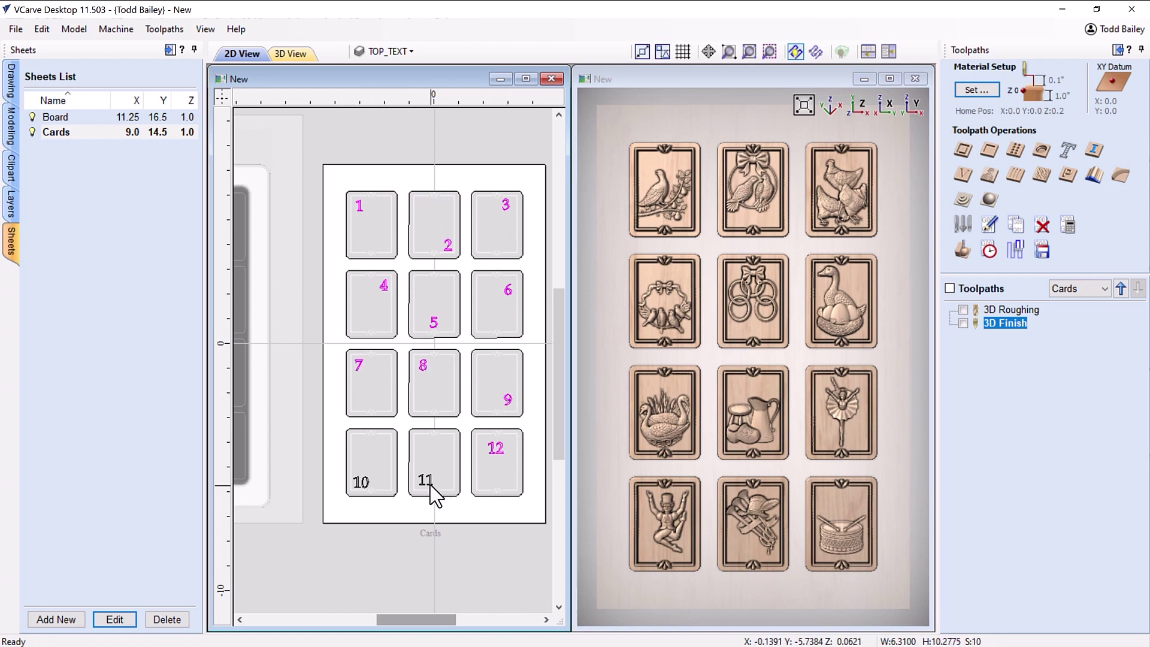
{"action": "left_click", "coordinate": [373, 485], "text": "shift"}
Step: Calculate and preview a V-carve toolpath named Numbers with the 60 degree 1/4" V-bit, projected onto the 3D model
{"action": "left_click", "coordinate": [962, 175]}
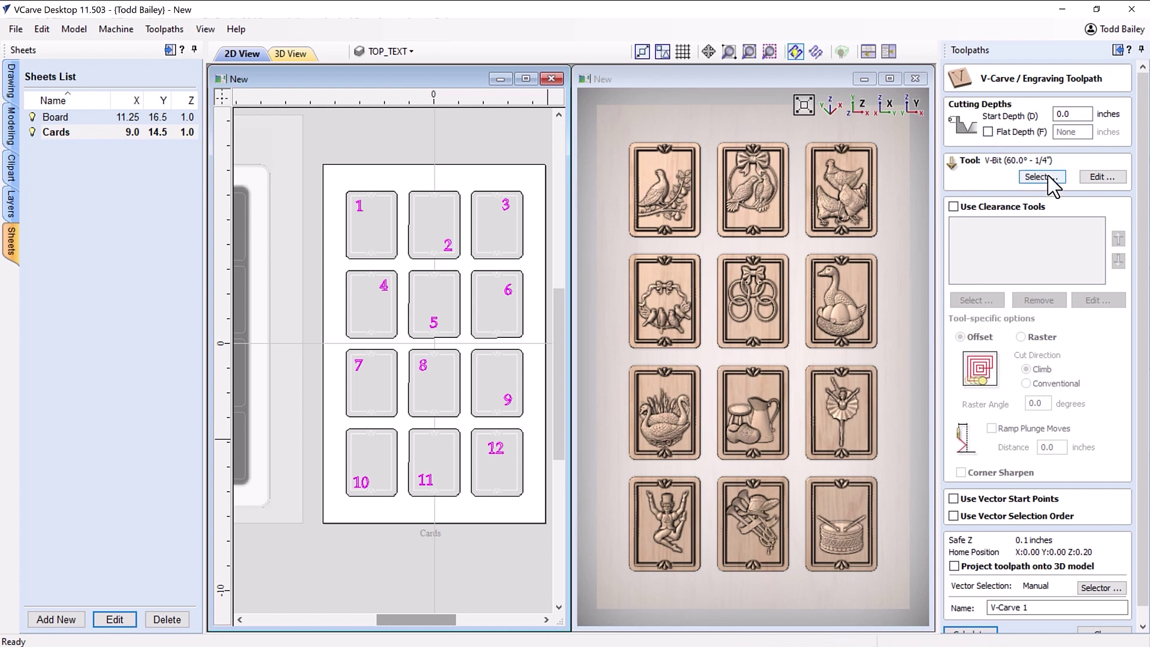
{"action": "left_click_drag", "start_coordinate": [1029, 607], "coordinate": [977, 606]}
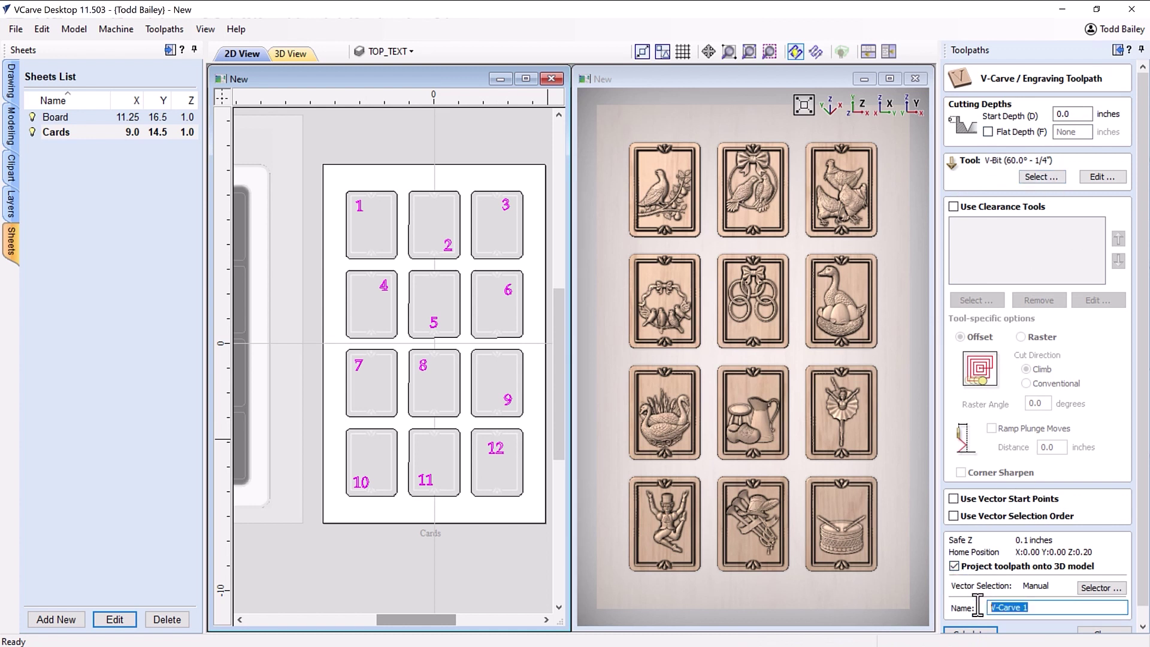
{"action": "scroll", "coordinate": [977, 605], "scroll_direction": "down", "scroll_amount": 1}
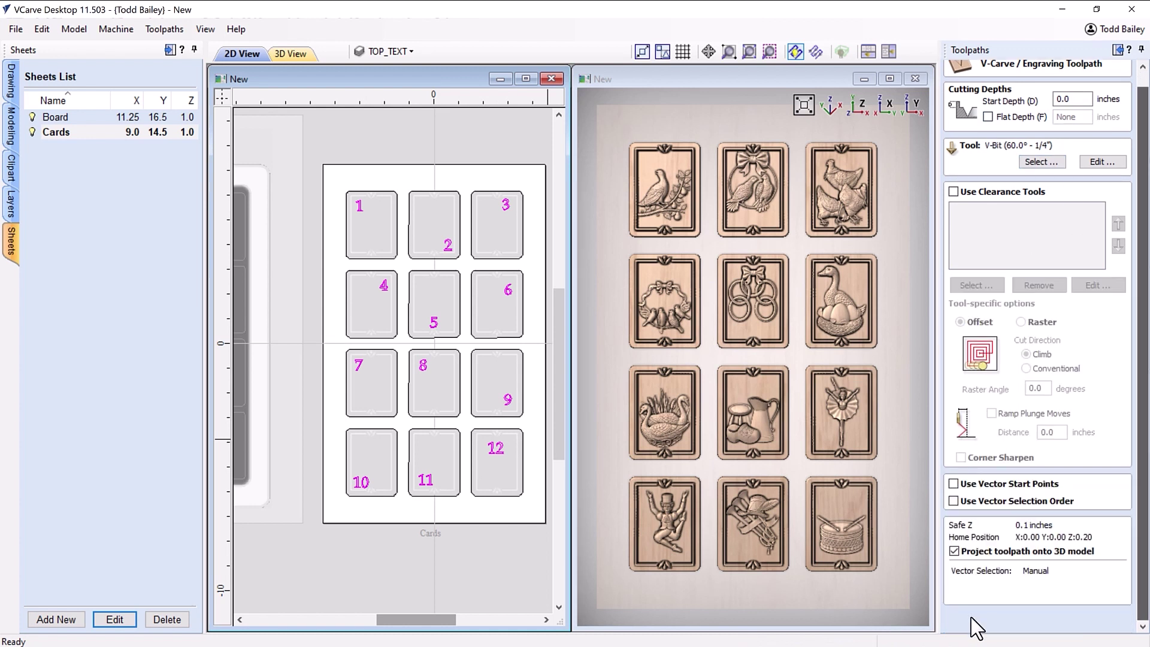
{"action": "left_click", "coordinate": [970, 620]}
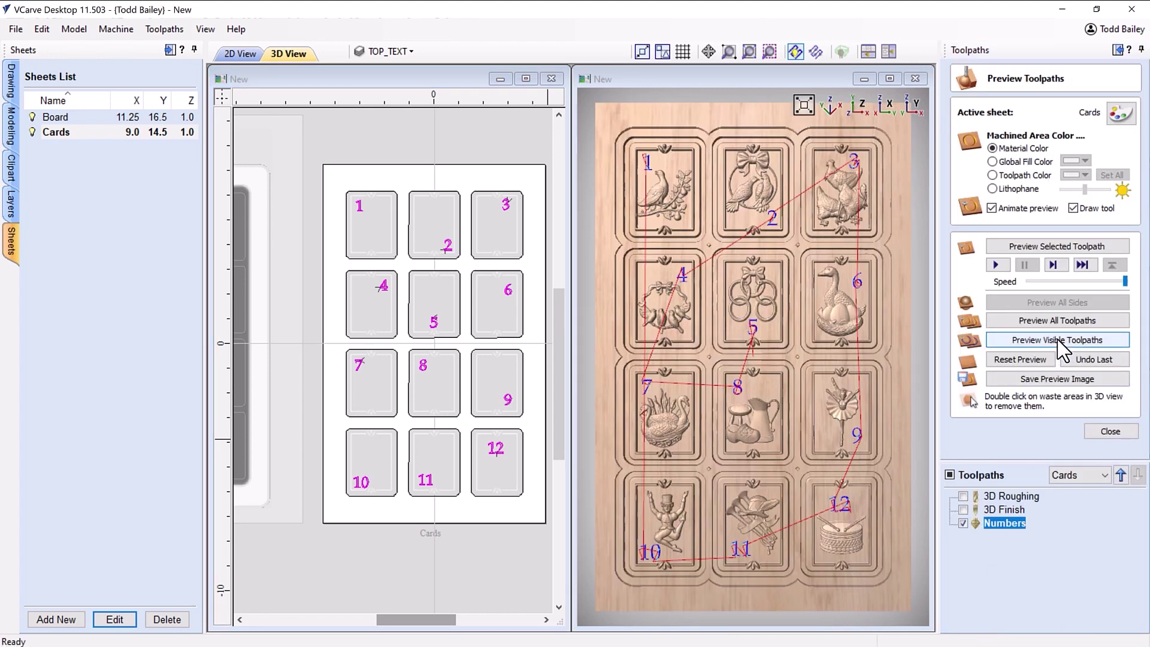
{"action": "left_click", "coordinate": [1045, 340]}
{"action": "left_click", "coordinate": [1109, 431]}
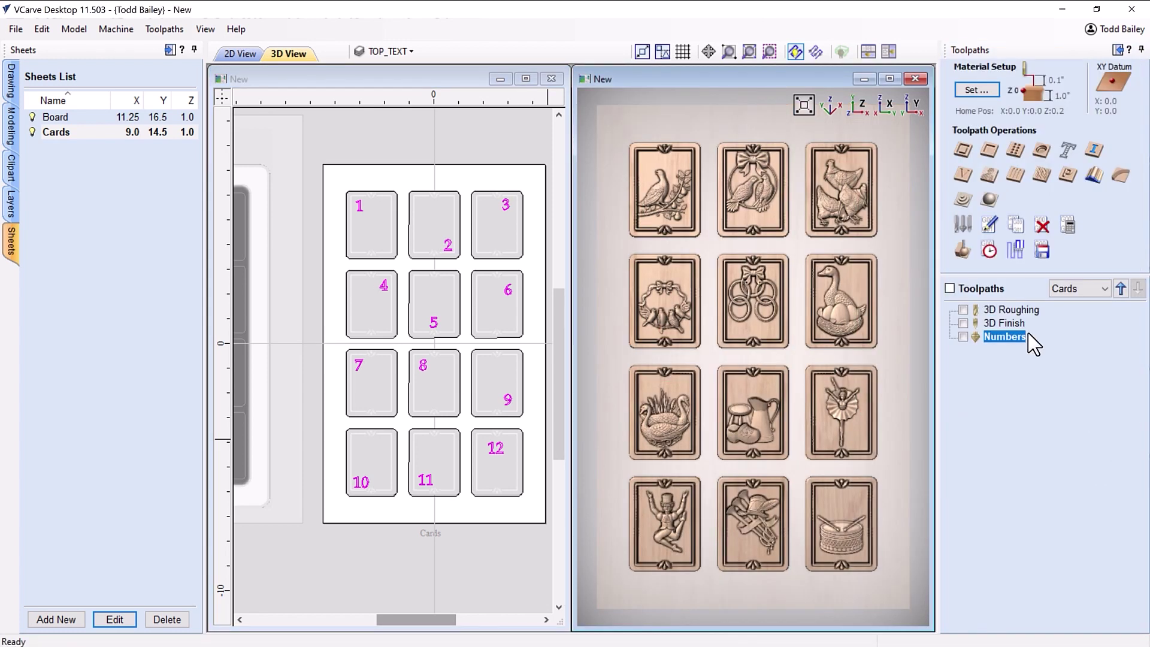
Step: Set up an outside profile toolpath on the twelve card outlines with cut depth z+.01 and tabs 0.25 inch long and 0.1 inch thick
{"action": "left_click", "coordinate": [397, 197]}
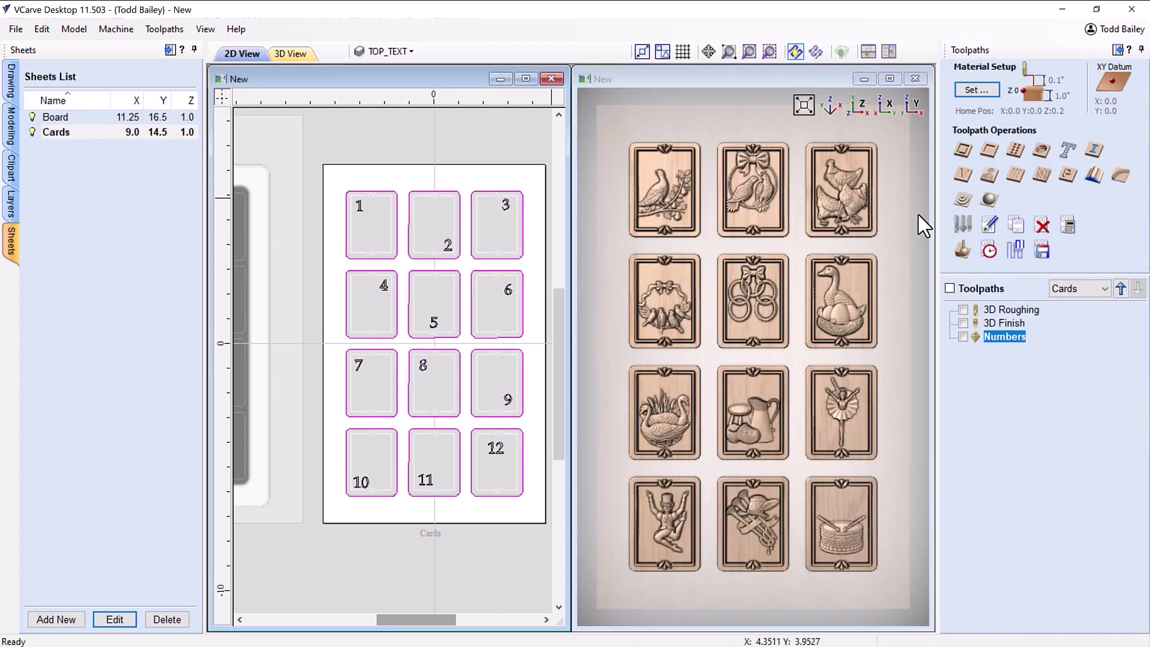
{"action": "left_click", "coordinate": [961, 151]}
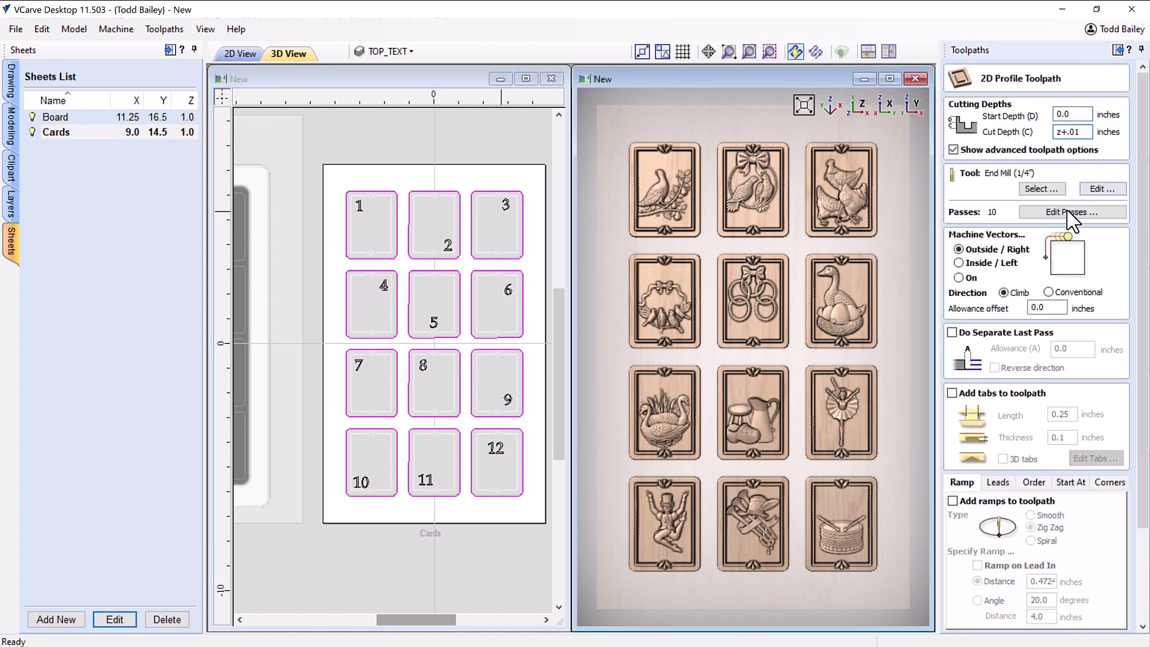
{"action": "left_click", "coordinate": [952, 393]}
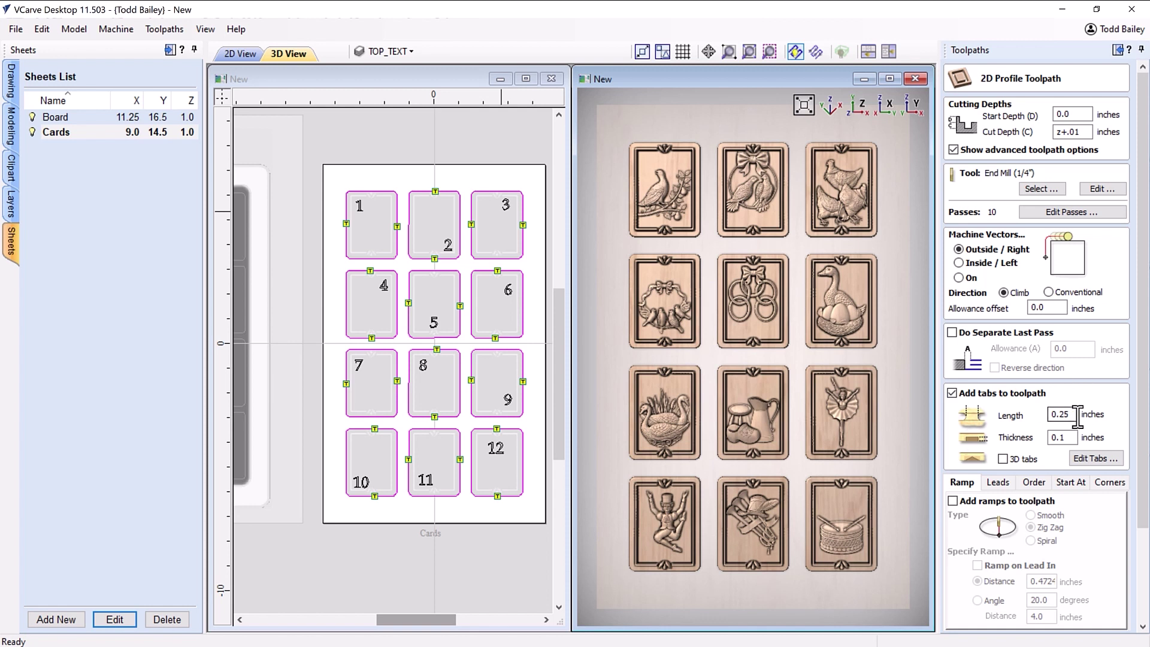
Step: Rearrange the profile tabs so each card has one tab centered on its upper edge and one on its lower edge
{"action": "left_click", "coordinate": [351, 236]}
{"action": "left_click", "coordinate": [1095, 459]}
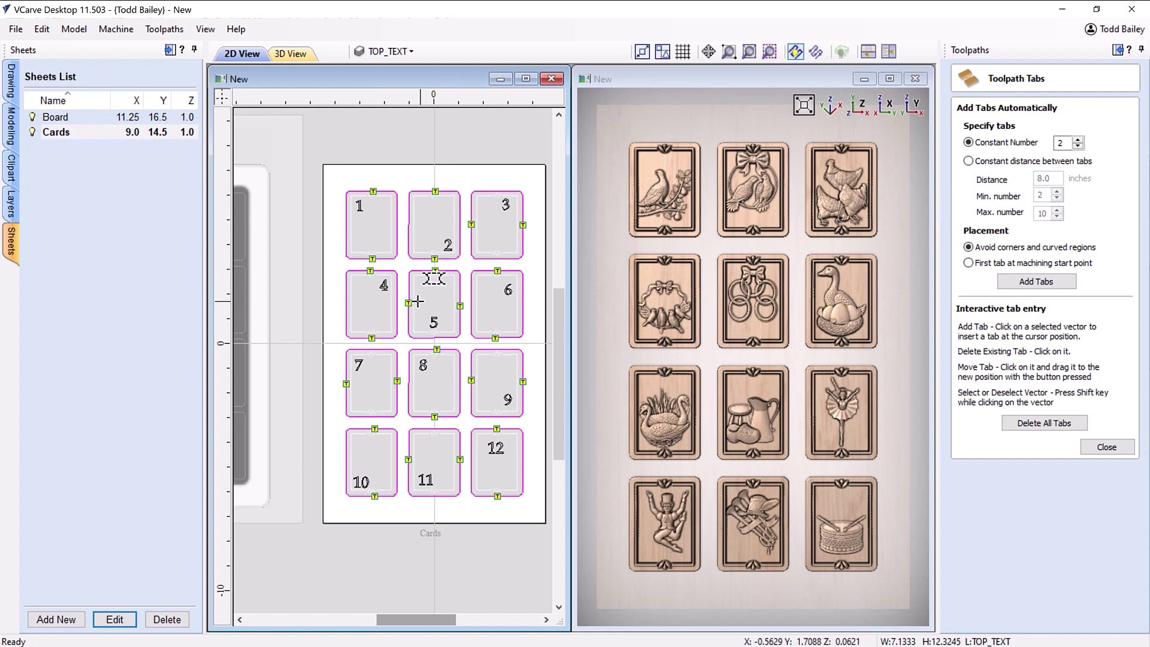
{"action": "left_click", "coordinate": [496, 191]}
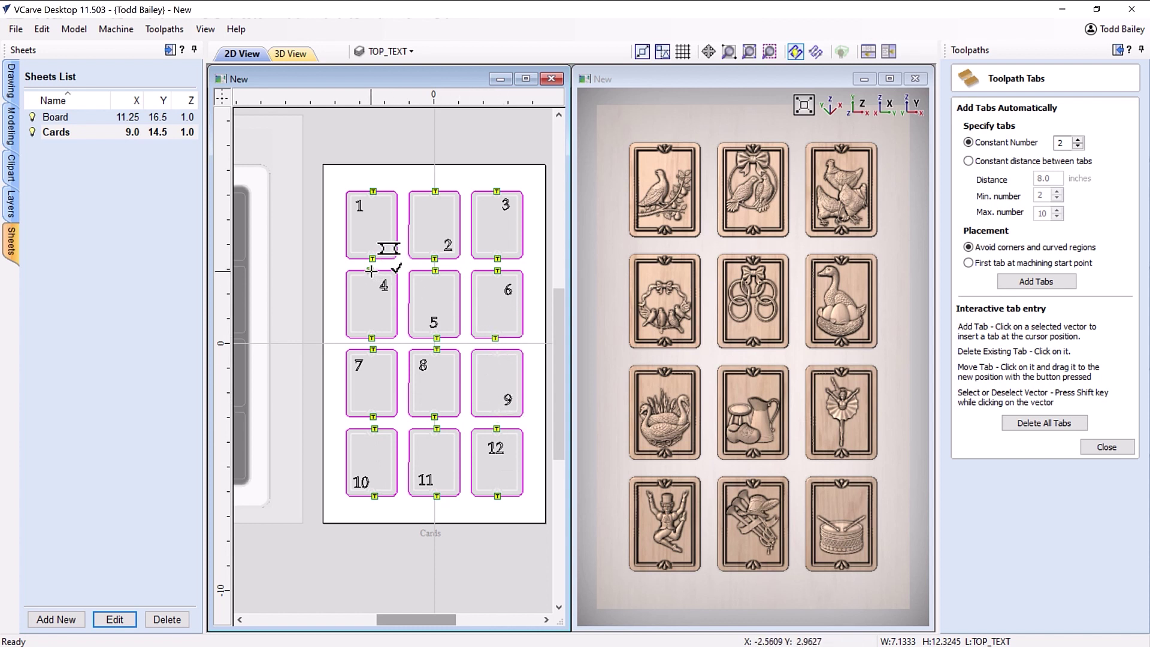
{"action": "left_click", "coordinate": [497, 349]}
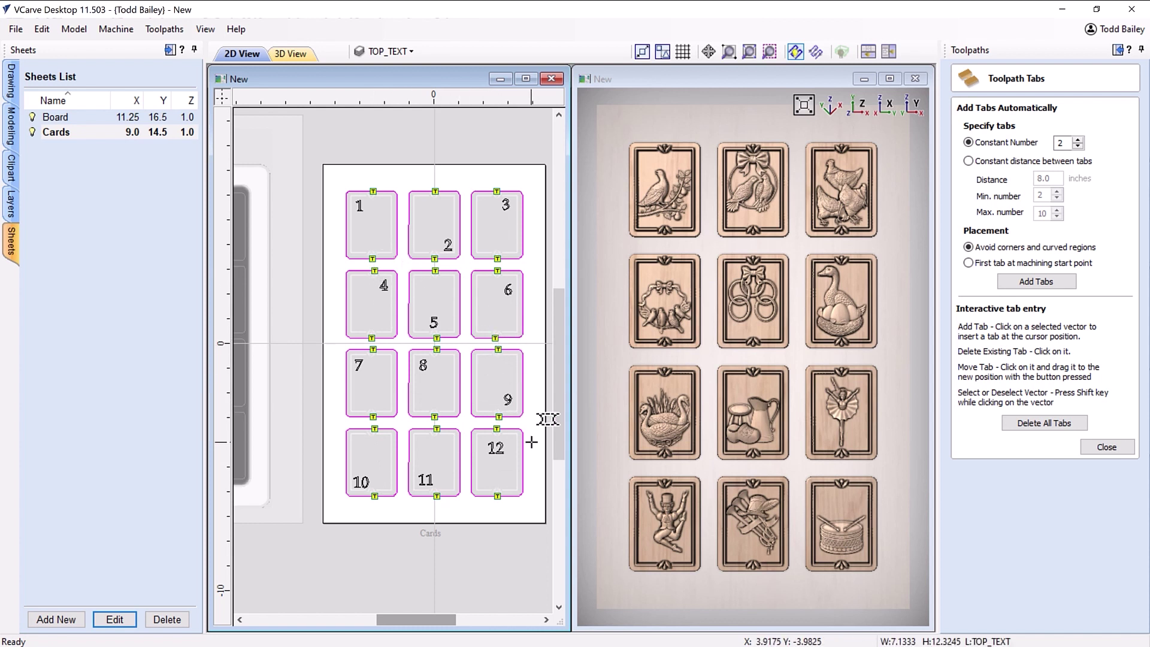
{"action": "left_click", "coordinate": [1104, 453]}
Step: Name the profile toolpath Cutout, calculate it while accepting the cut through the material, and preview it
{"action": "scroll", "coordinate": [1133, 585], "scroll_direction": "down", "scroll_amount": 5}
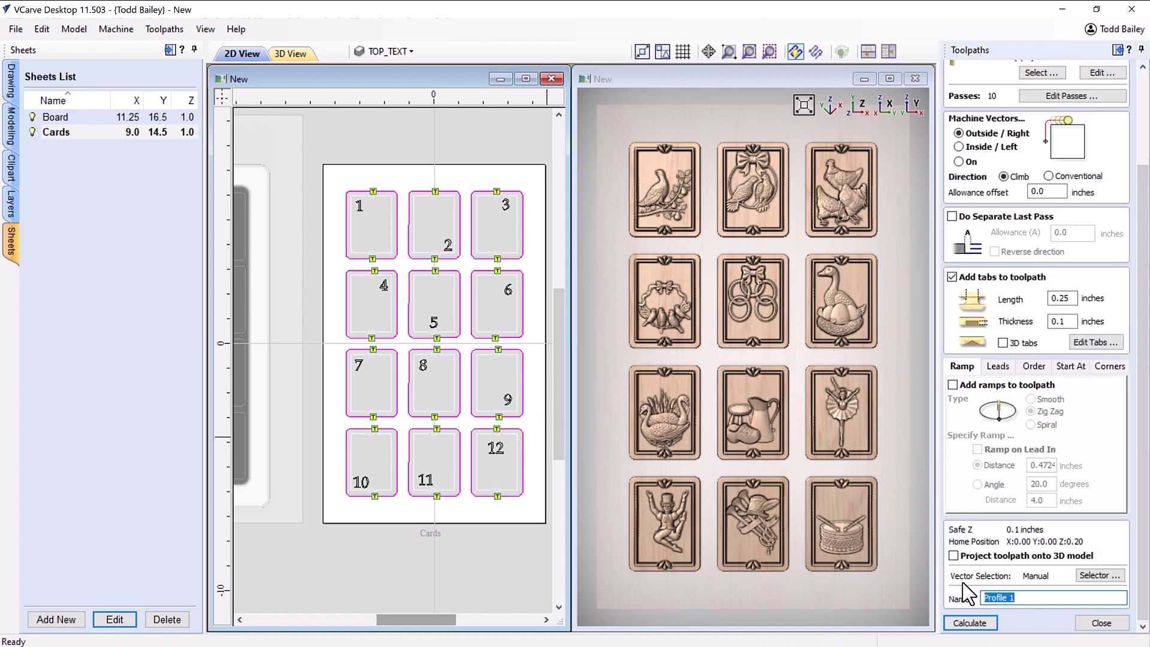
{"action": "left_click", "coordinate": [997, 623]}
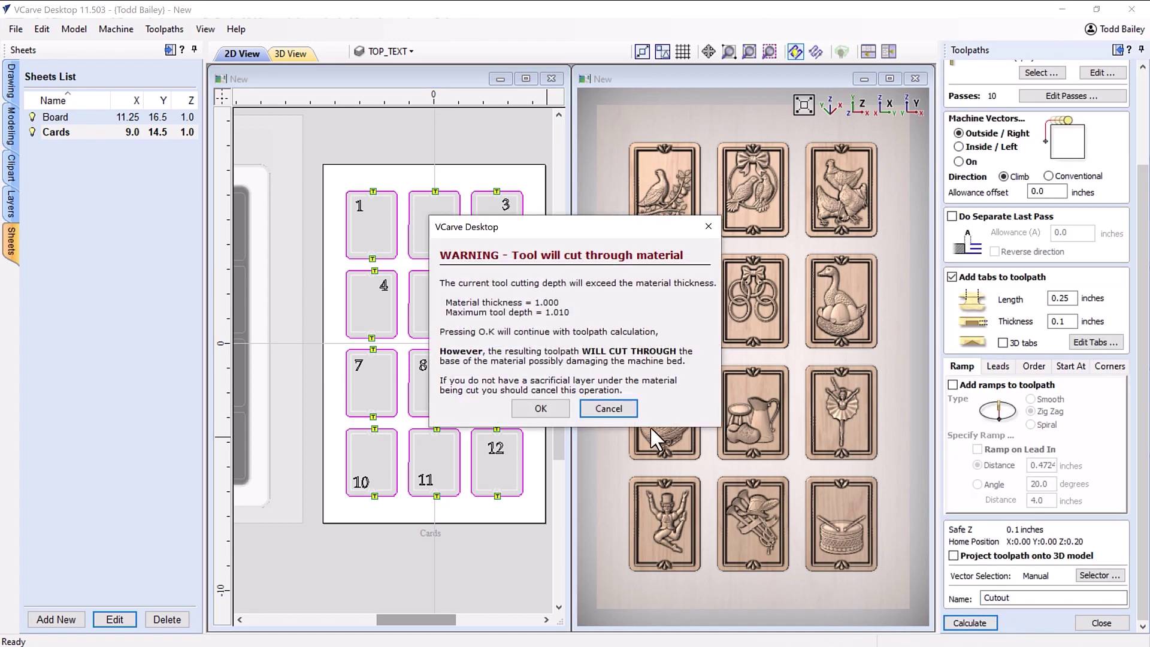
{"action": "left_click", "coordinate": [539, 407]}
{"action": "left_click", "coordinate": [1060, 339]}
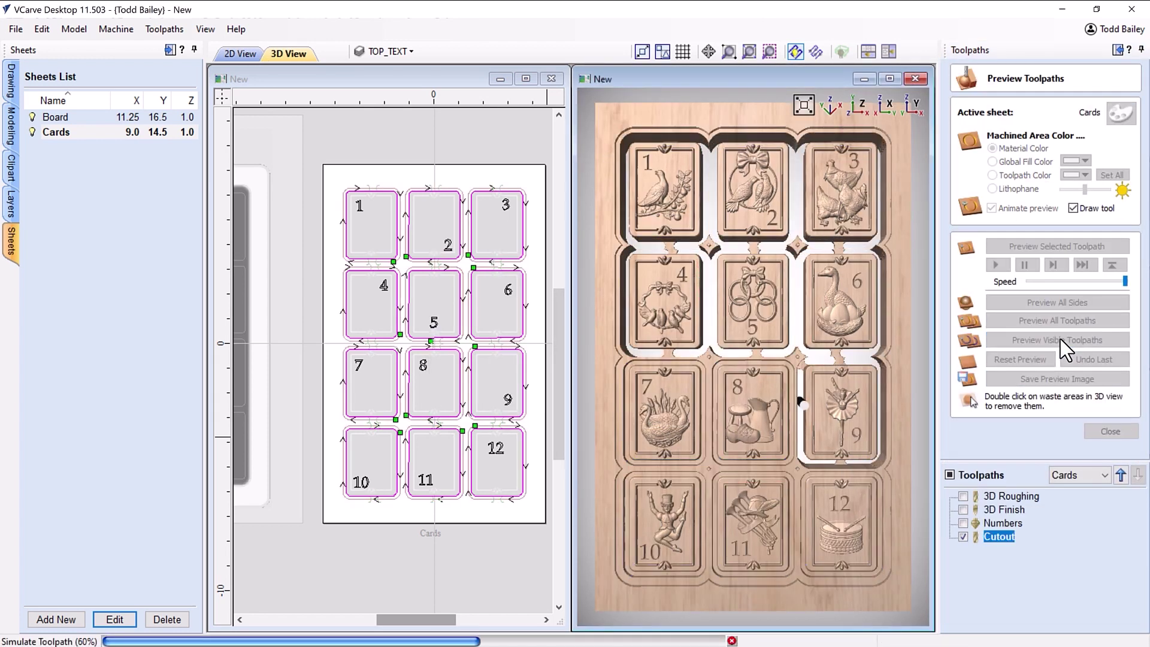
Step: Close the card cutout preview, make the Board sheet active and show its component list
{"action": "left_click_drag", "start_coordinate": [716, 473], "coordinate": [695, 383]}
{"action": "left_click", "coordinate": [1109, 431]}
{"action": "scroll", "coordinate": [401, 369], "scroll_direction": "down", "scroll_amount": 1}
{"action": "scroll", "coordinate": [396, 358], "scroll_direction": "down", "scroll_amount": 1}
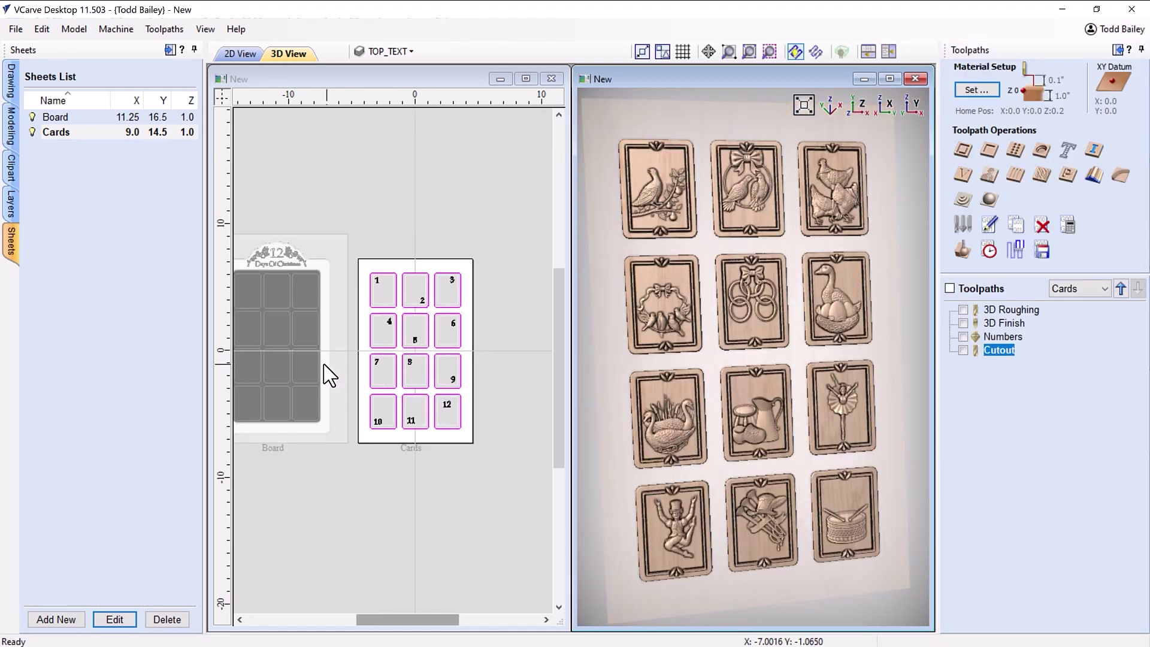
{"action": "left_click", "coordinate": [310, 362]}
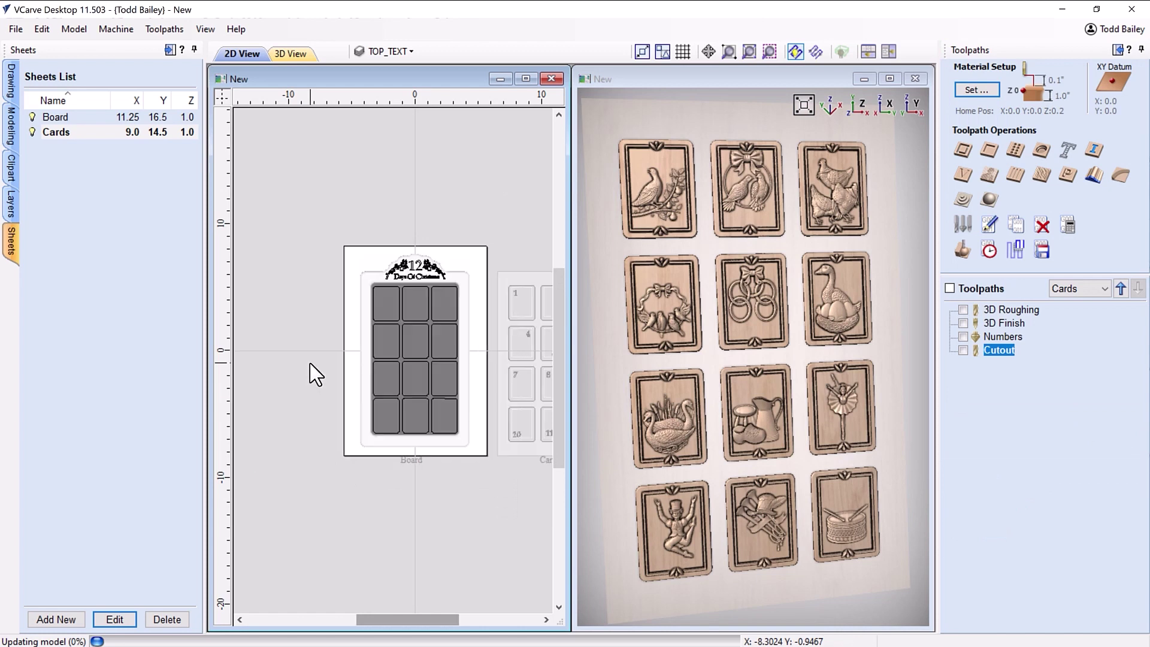
{"action": "left_click", "coordinate": [11, 126]}
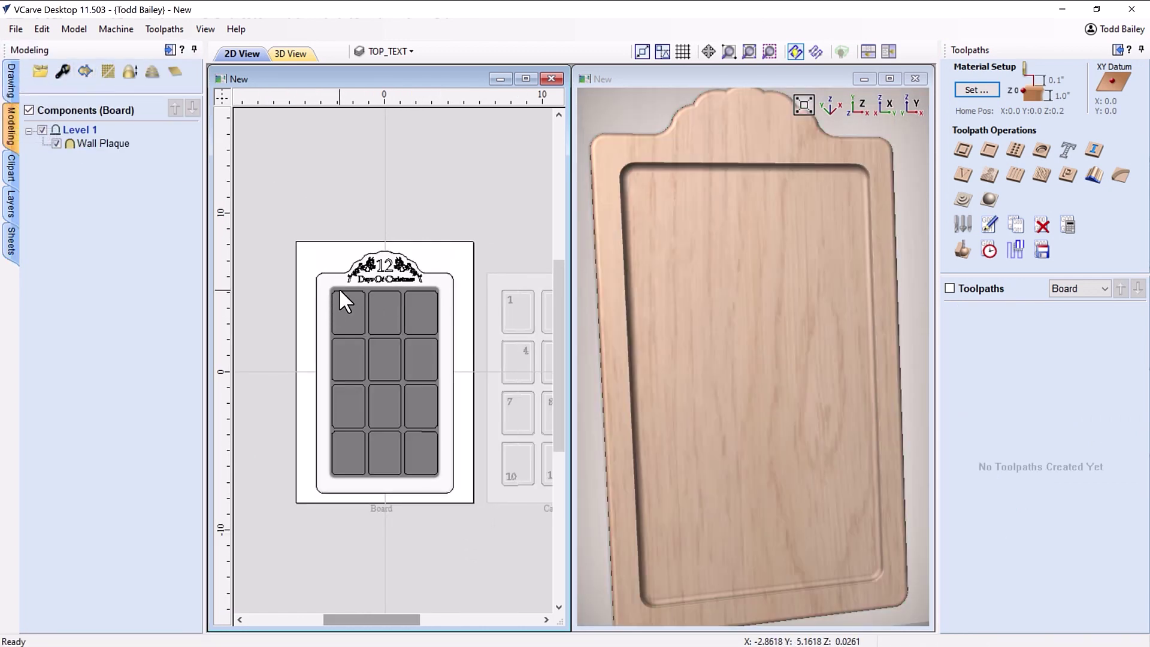
Step: Select the plaque's outer outline for a rough machining toolpath and accept the Board sheet's material setup
{"action": "left_click", "coordinate": [675, 526]}
{"action": "left_click_drag", "start_coordinate": [803, 381], "coordinate": [803, 218]}
{"action": "left_click", "coordinate": [808, 220]}
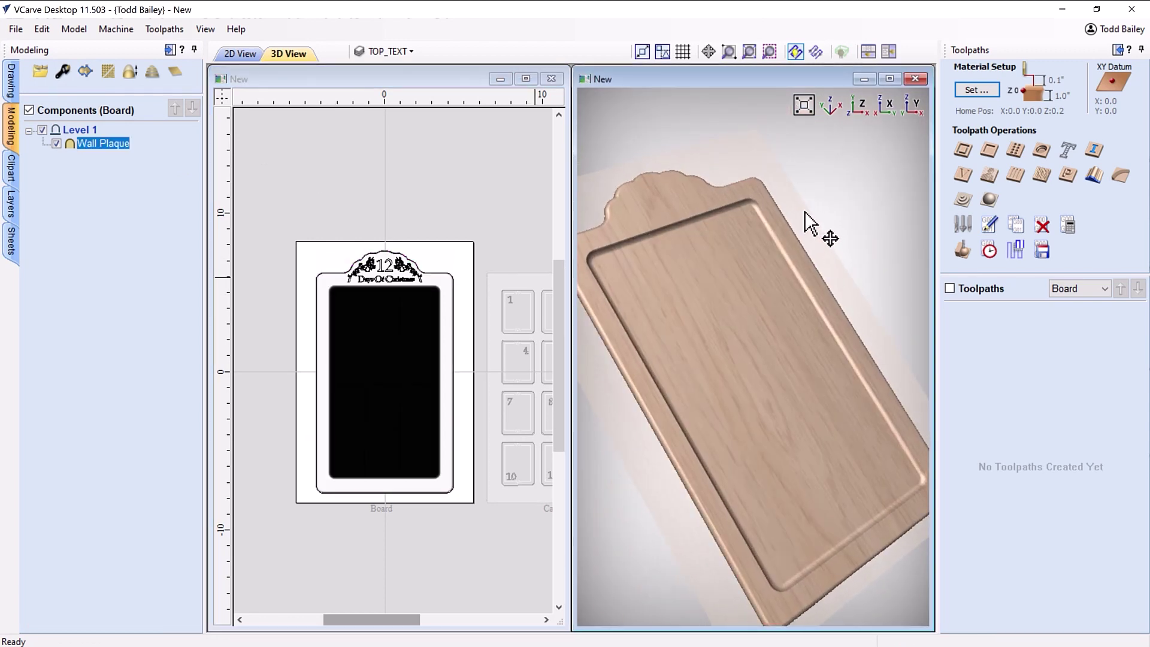
{"action": "left_click", "coordinate": [821, 244]}
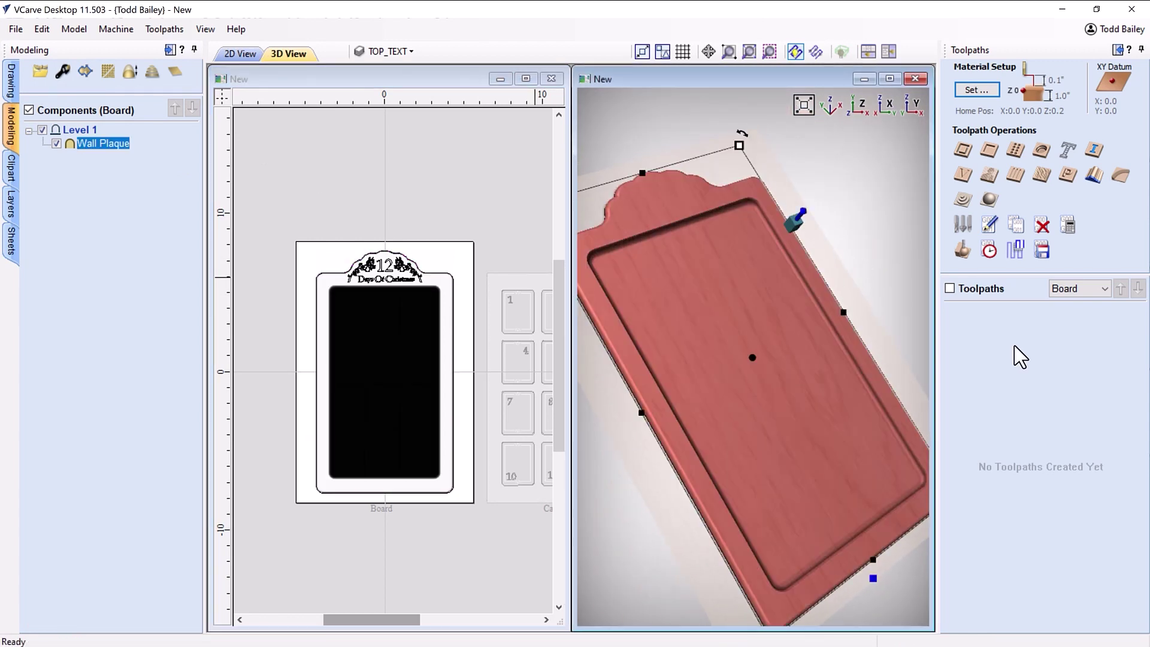
{"action": "left_click", "coordinate": [860, 106]}
{"action": "left_click", "coordinate": [897, 240]}
{"action": "left_click", "coordinate": [457, 278]}
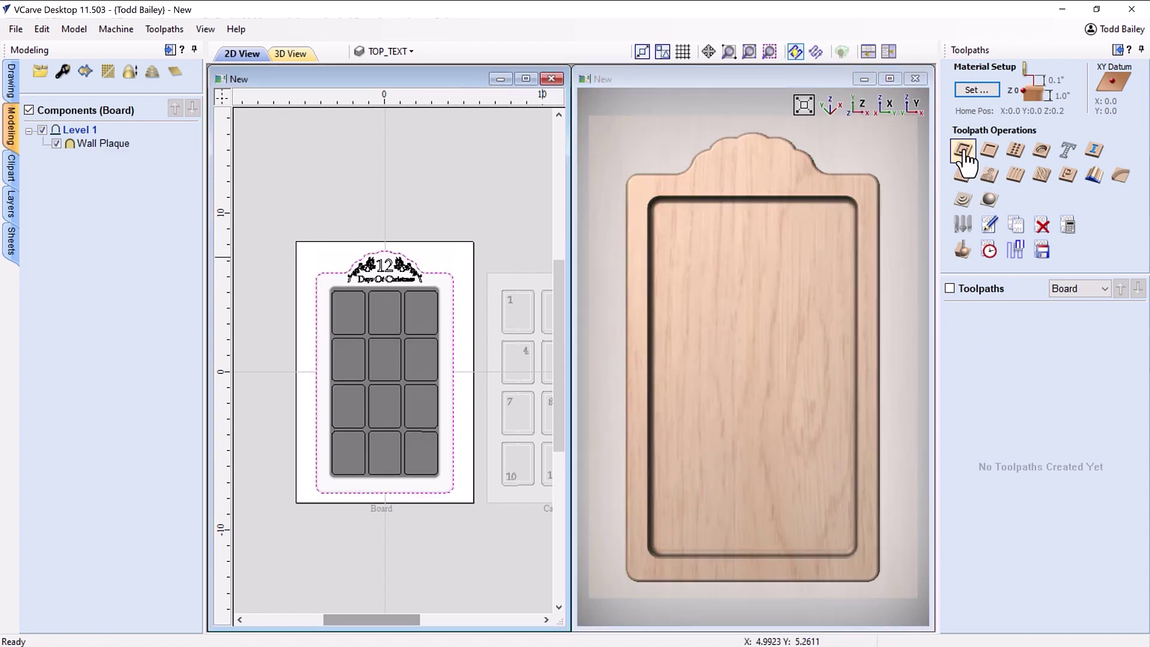
{"action": "left_click", "coordinate": [962, 199]}
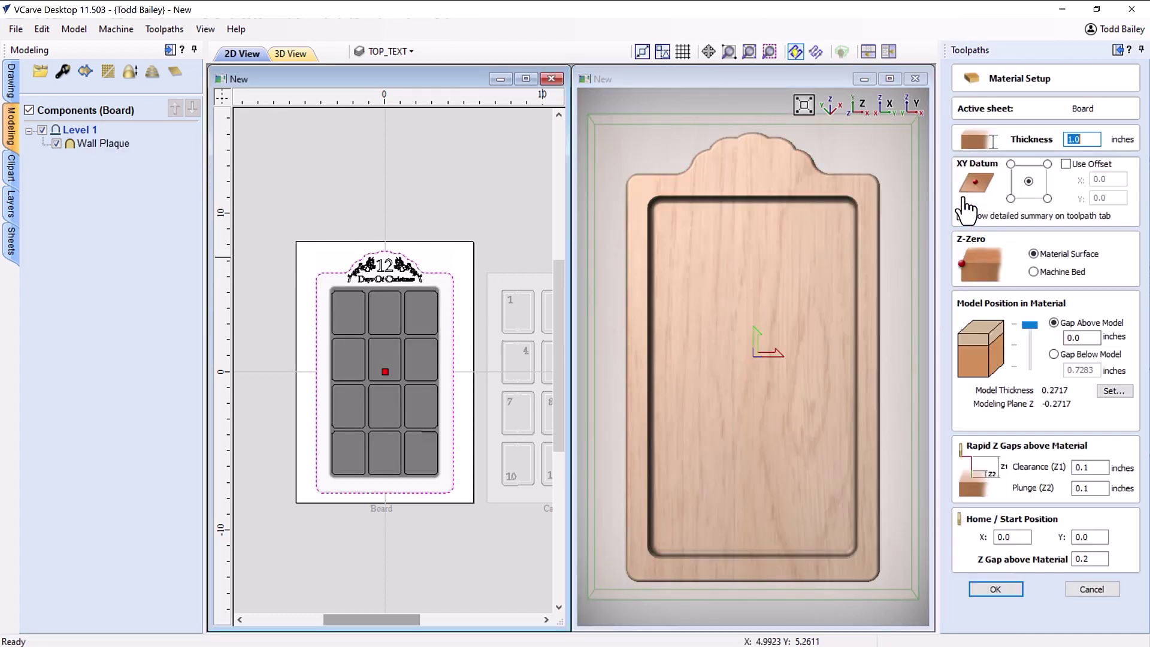
{"action": "left_click", "coordinate": [995, 589]}
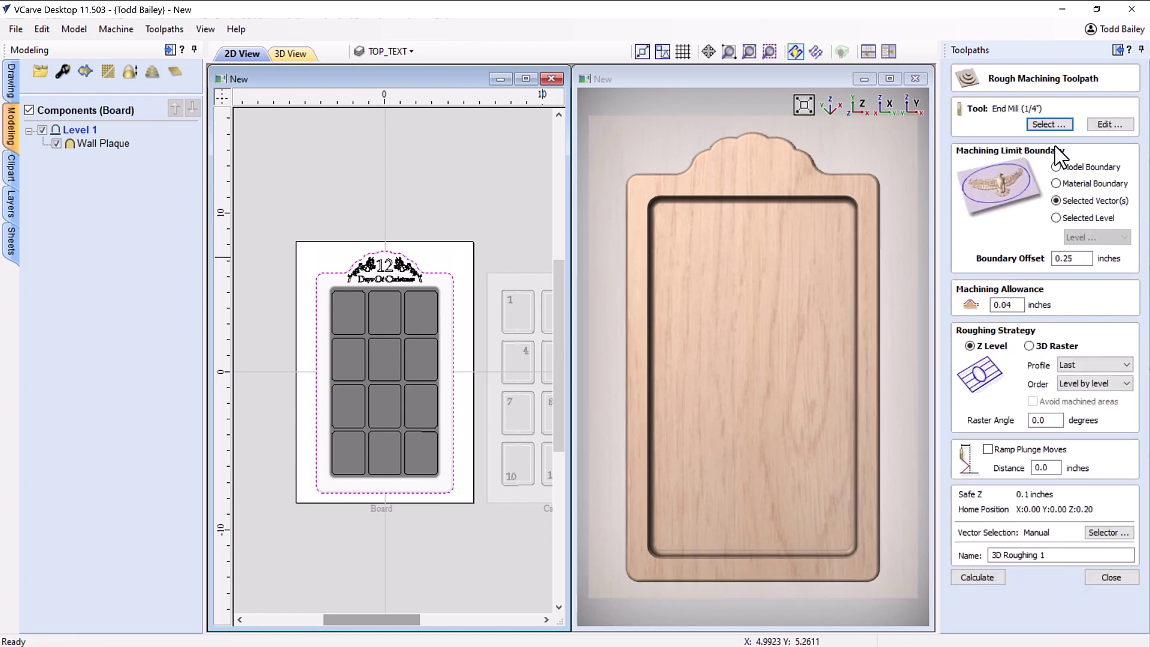
Step: Name the plaque's roughing toolpath 3D Roughing, calculate it with the 1/4" end mill and preview it
{"action": "double_click", "coordinate": [1040, 555]}
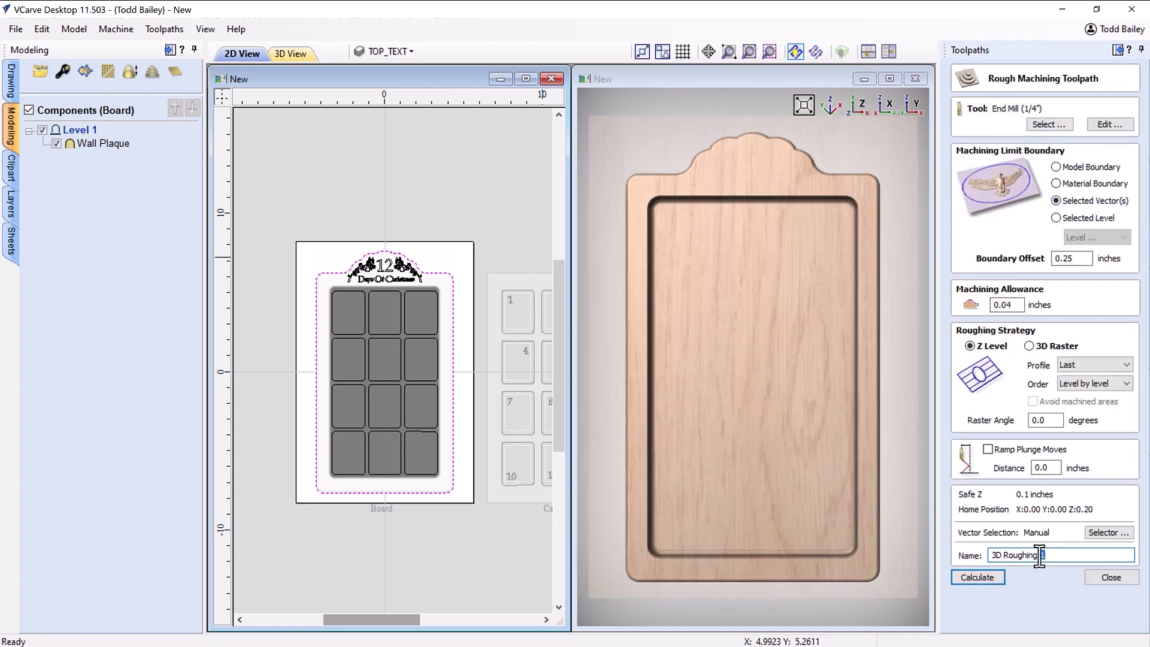
{"action": "key", "text": "BackSpace"}
{"action": "key", "text": "Return"}
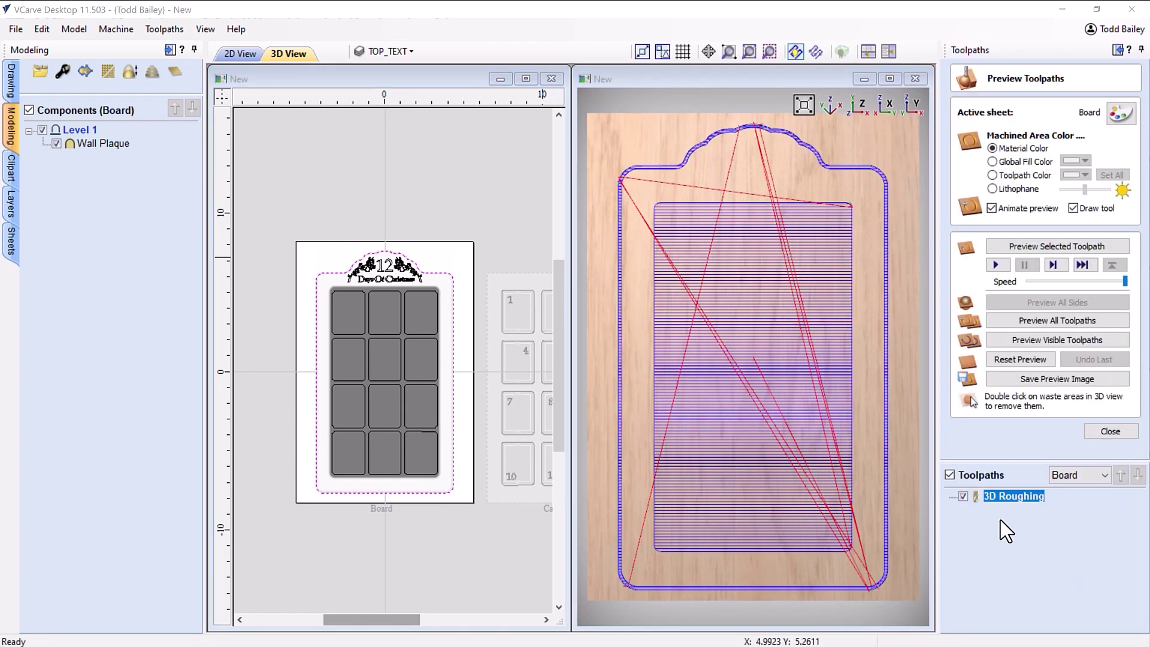
{"action": "left_click_drag", "start_coordinate": [749, 389], "coordinate": [798, 420]}
{"action": "left_click", "coordinate": [1053, 342]}
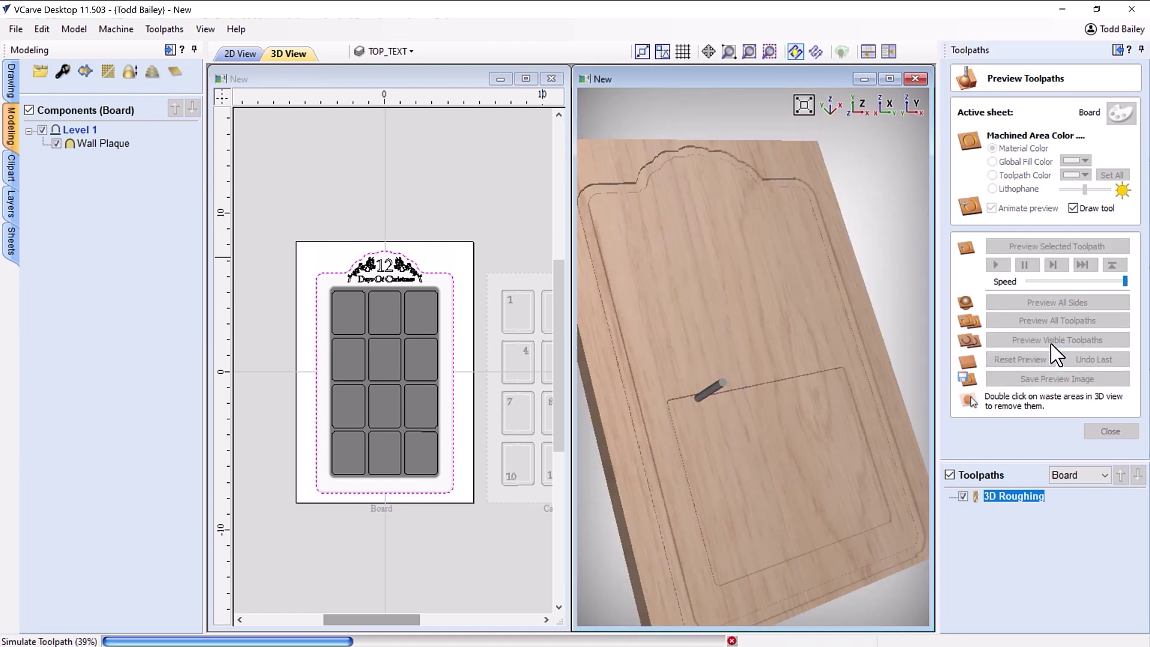
{"action": "left_click_drag", "start_coordinate": [832, 415], "coordinate": [803, 385]}
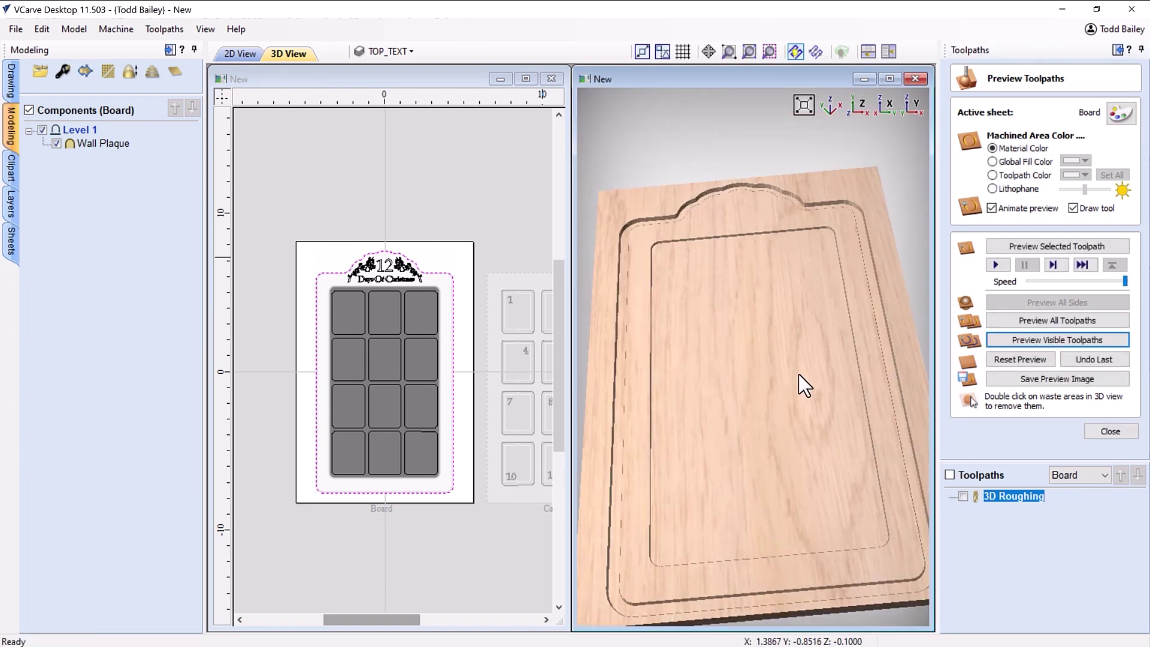
{"action": "left_click", "coordinate": [1094, 431]}
Step: Start a finish machining toolpath for the plaque outline and replace the tapered ball nose with the Ball Nose (1/8")
{"action": "left_click", "coordinate": [995, 203]}
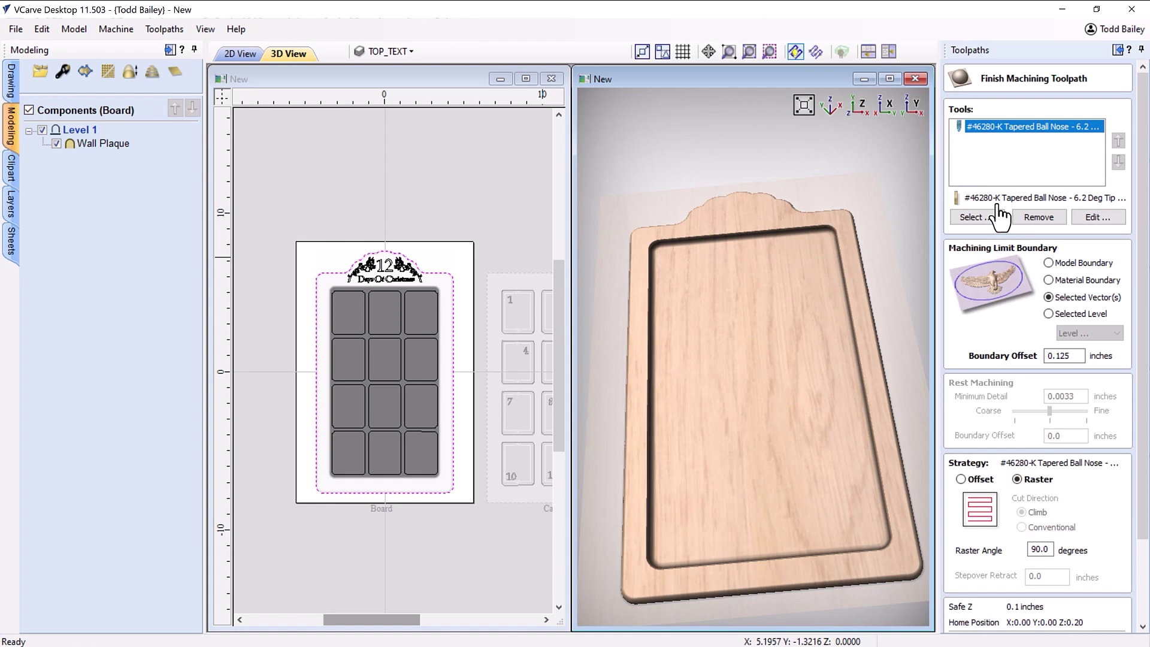
{"action": "left_click", "coordinate": [1037, 219]}
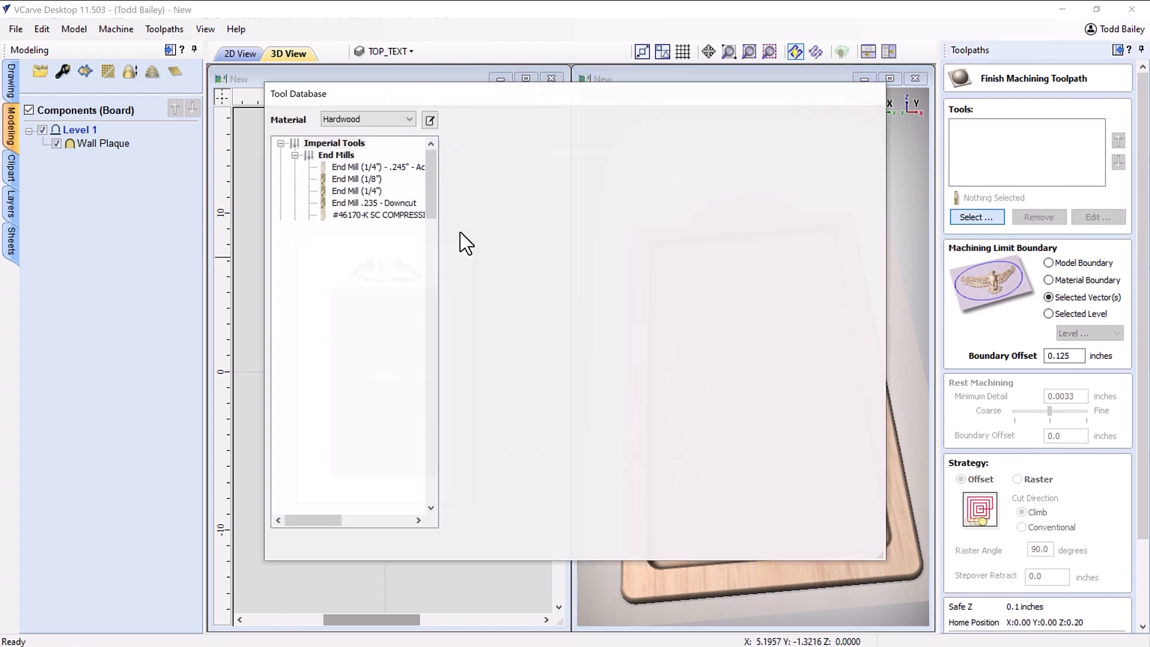
{"action": "left_click", "coordinate": [359, 322]}
{"action": "left_click", "coordinate": [782, 547]}
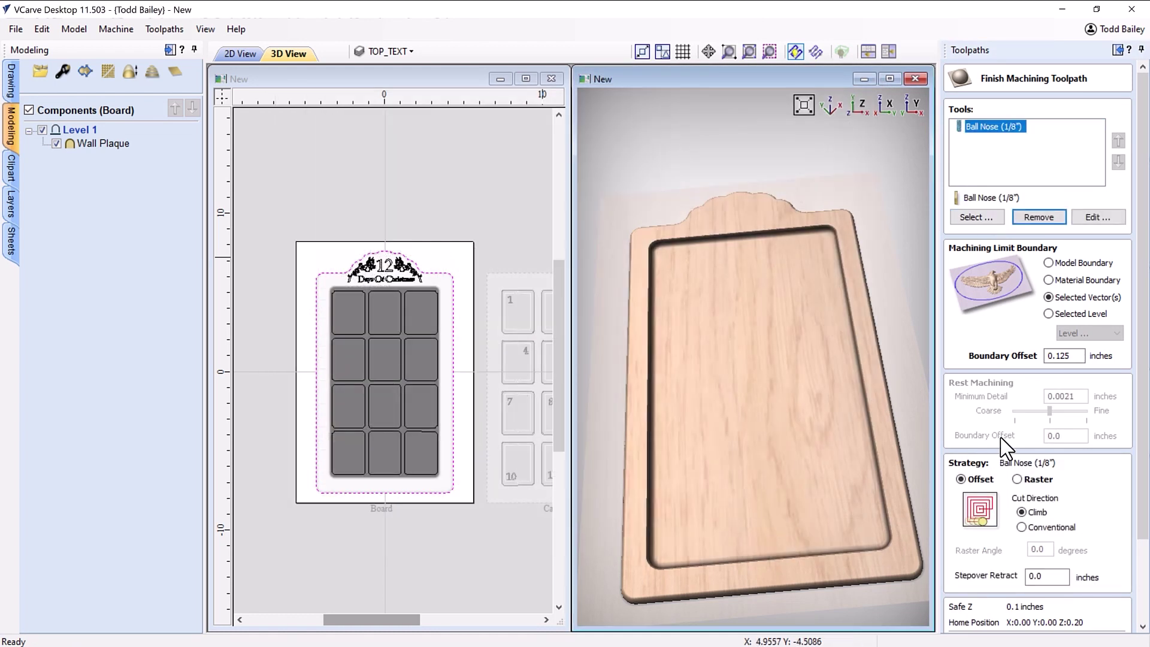
Step: Set the finishing strategy to Raster, name the toolpath 3D Finish, calculate it and preview it
{"action": "scroll", "coordinate": [1074, 355], "scroll_direction": "down", "scroll_amount": 3}
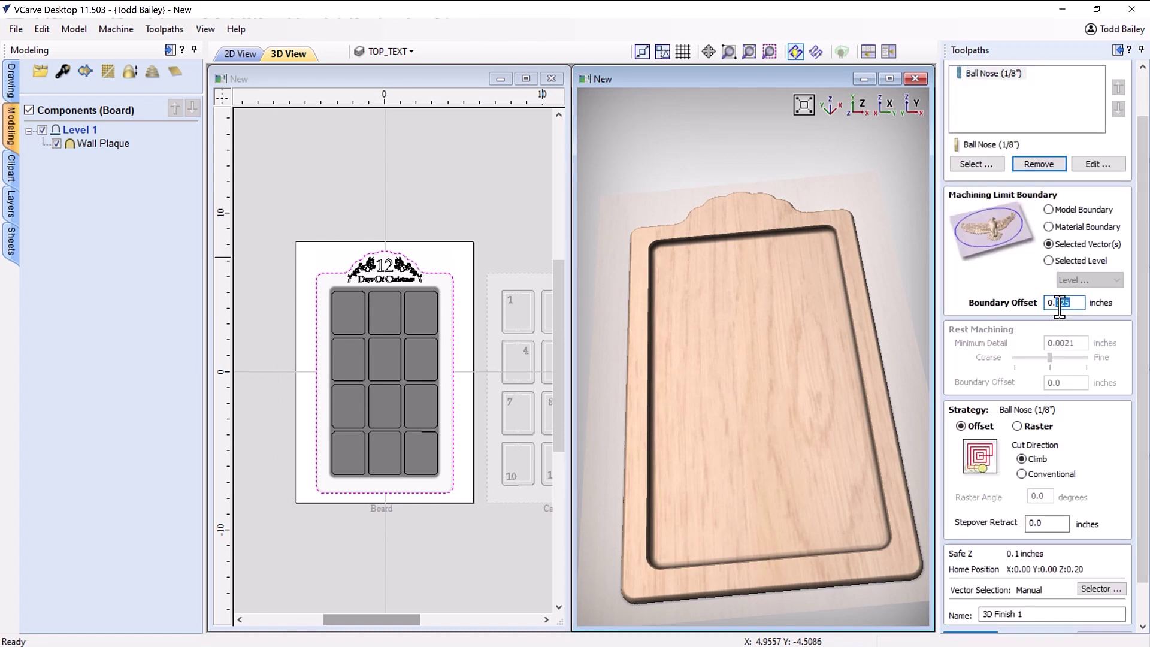
{"action": "left_click", "coordinate": [1021, 427]}
{"action": "key", "text": "BackSpace"}
{"action": "scroll", "coordinate": [1018, 574], "scroll_direction": "down", "scroll_amount": 3}
{"action": "left_click", "coordinate": [969, 594]}
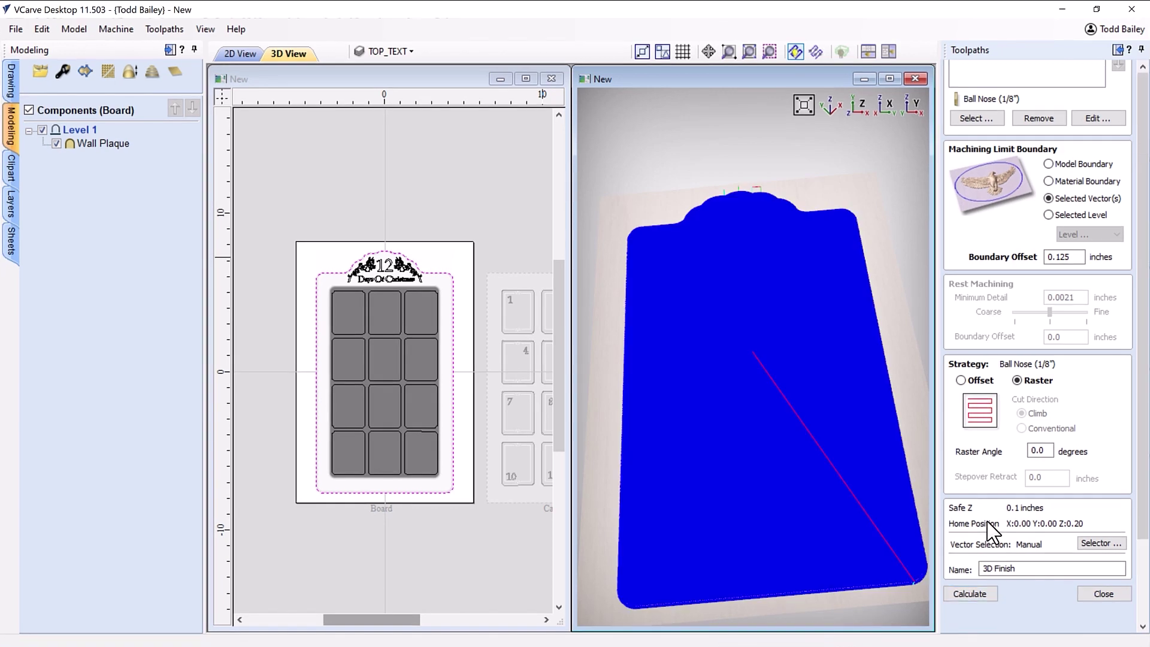
{"action": "left_click", "coordinate": [1036, 339]}
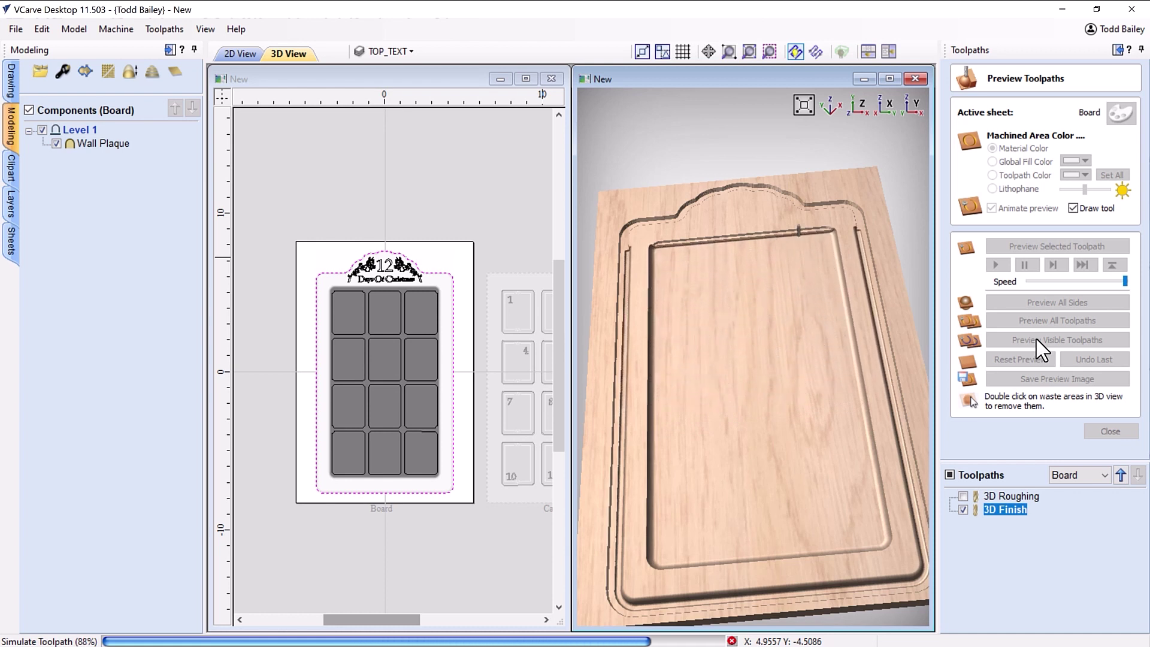
{"action": "left_click_drag", "start_coordinate": [743, 351], "coordinate": [886, 422]}
{"action": "left_click", "coordinate": [1109, 431]}
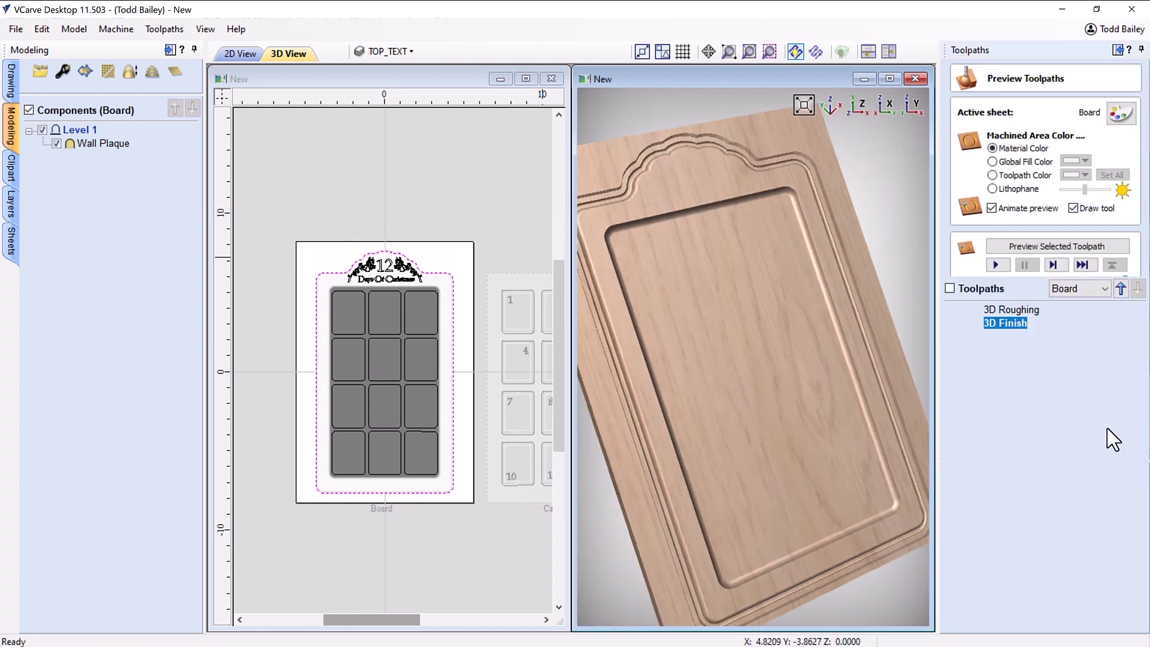
Step: Calculate and preview an offset pocket toolpath named Card Pockets on the twelve card recesses, with cut depth .25 inch and pocket allowance -0.02 inch
{"action": "left_click", "coordinate": [402, 321]}
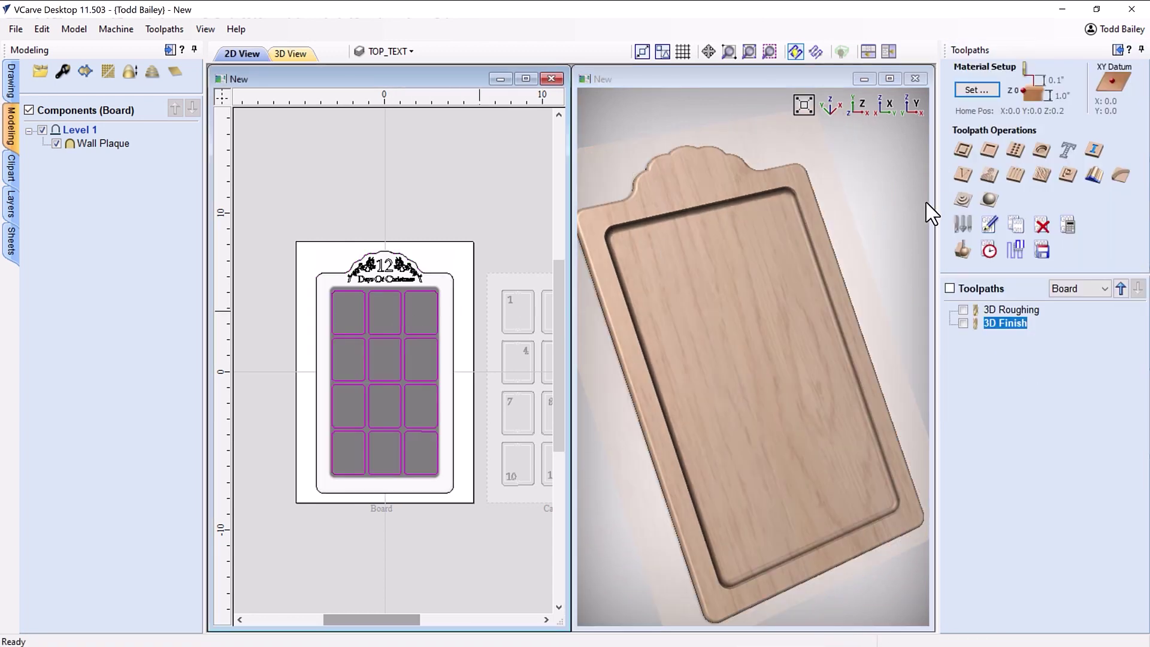
{"action": "left_click", "coordinate": [989, 150]}
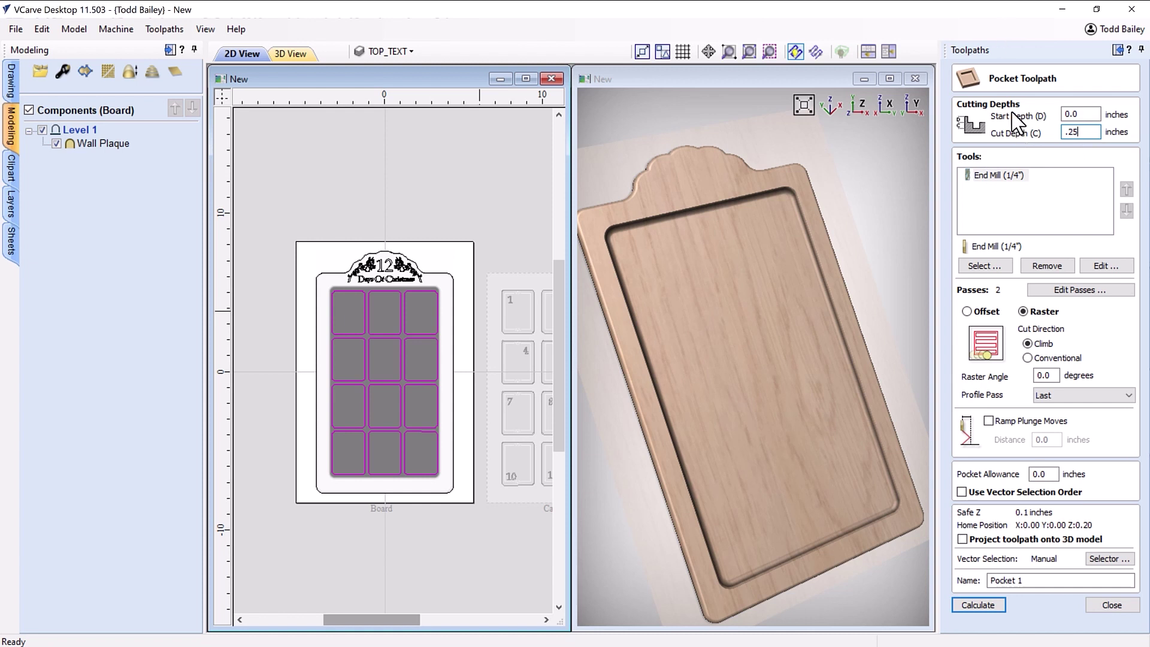
{"action": "left_click", "coordinate": [969, 312]}
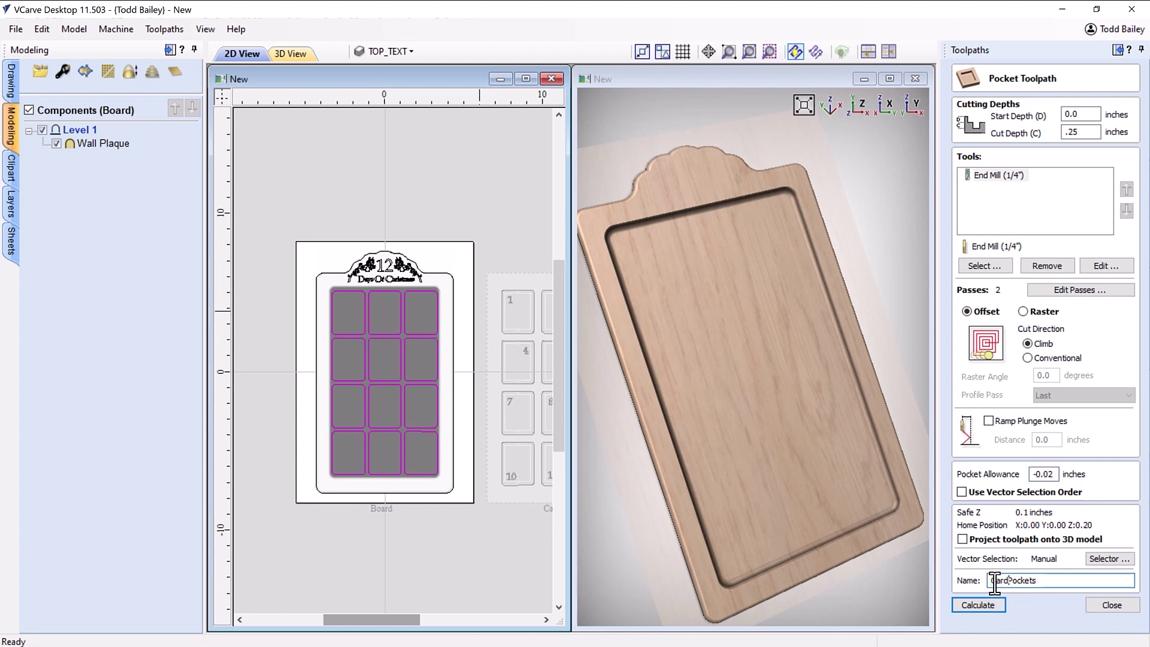
{"action": "left_click", "coordinate": [994, 604]}
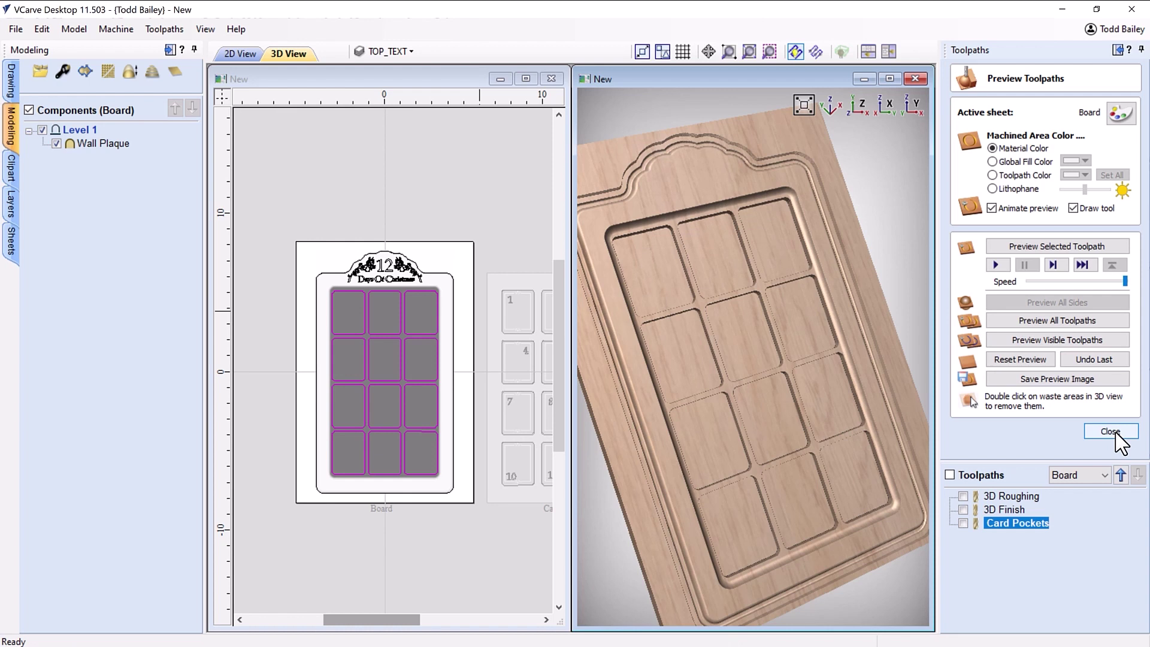
{"action": "left_click", "coordinate": [1110, 431]}
Step: Calculate and preview a V-carve toolpath named Text on the plaque's header lettering and ornaments with the 60 degree 1/4" V-bit
{"action": "left_click", "coordinate": [441, 299]}
{"action": "left_click", "coordinate": [383, 266]}
{"action": "left_click", "coordinate": [978, 188]}
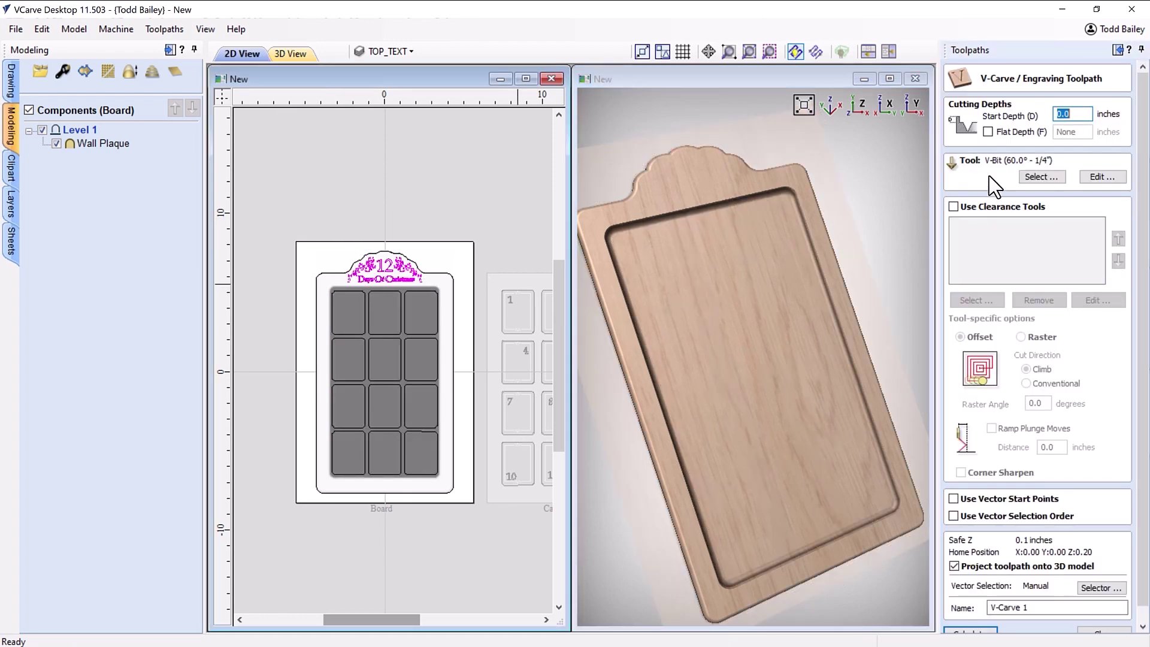
{"action": "scroll", "coordinate": [1138, 411], "scroll_direction": "down", "scroll_amount": 1}
{"action": "left_click_drag", "start_coordinate": [1028, 591], "coordinate": [957, 590]}
{"action": "left_click", "coordinate": [961, 619]}
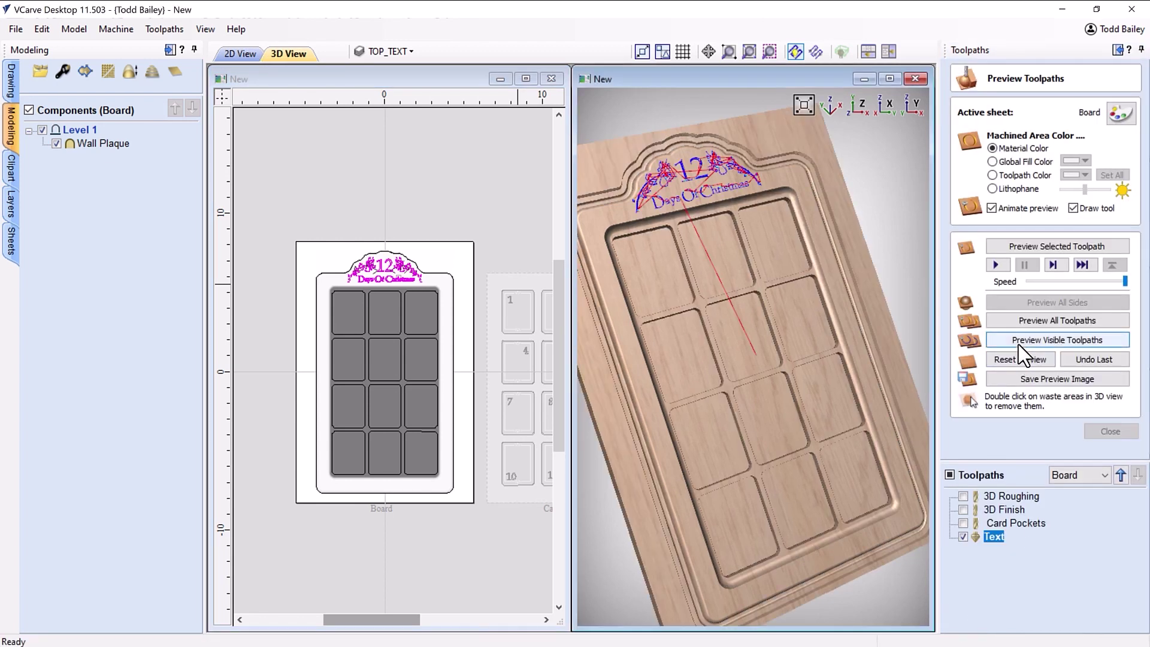
{"action": "left_click", "coordinate": [1018, 344]}
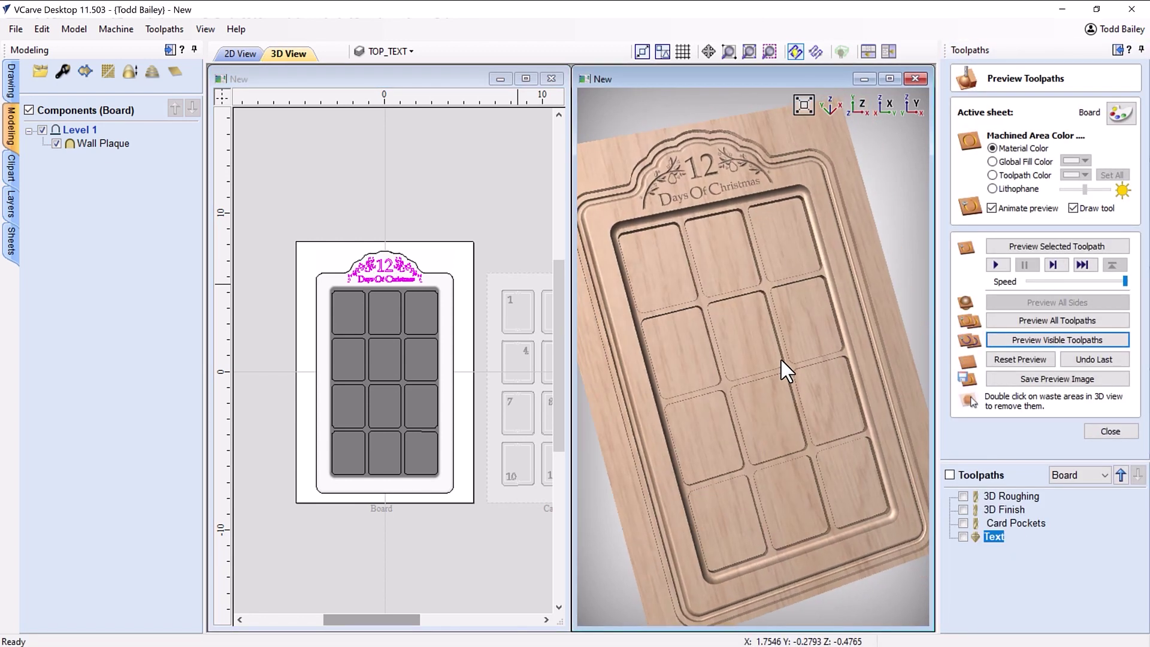
{"action": "left_click", "coordinate": [1110, 431]}
Step: Set up an outside profile toolpath on the plaque outline with cut depth z+.01 and tabs enabled
{"action": "left_click", "coordinate": [453, 285]}
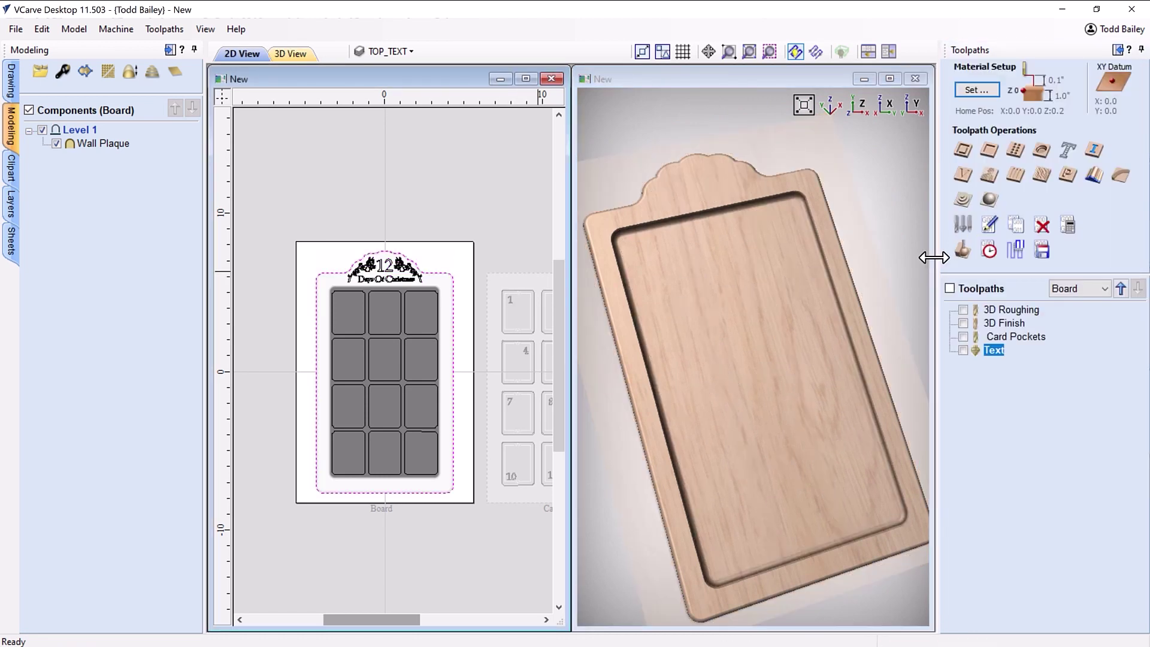
{"action": "left_click", "coordinate": [960, 153]}
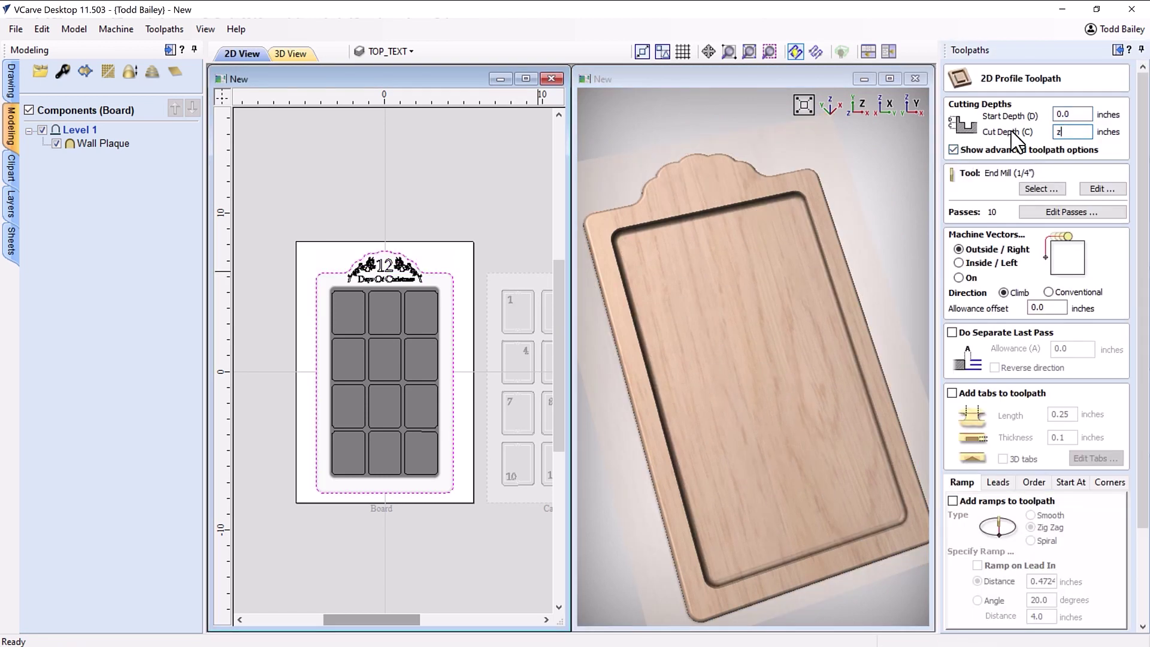
{"action": "left_click", "coordinate": [1068, 131]}
{"action": "type", "text": "z+.01"}
{"action": "left_click", "coordinate": [953, 393]}
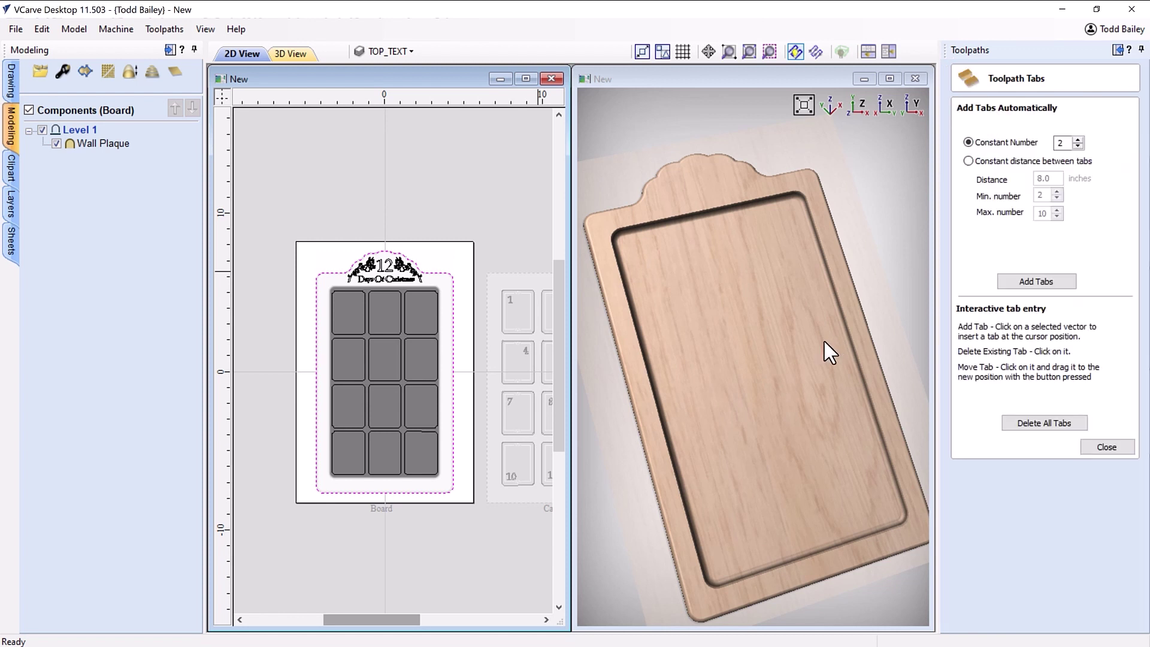
Step: Place seven tabs on the plaque outline: two along each side, one at the lower edge's center and one on each upper shoulder
{"action": "left_click", "coordinate": [455, 431]}
{"action": "left_click", "coordinate": [454, 333]}
{"action": "left_click", "coordinate": [316, 337]}
{"action": "left_click", "coordinate": [385, 492]}
{"action": "left_click", "coordinate": [331, 273]}
{"action": "left_click", "coordinate": [448, 273]}
{"action": "left_click", "coordinate": [1097, 458]}
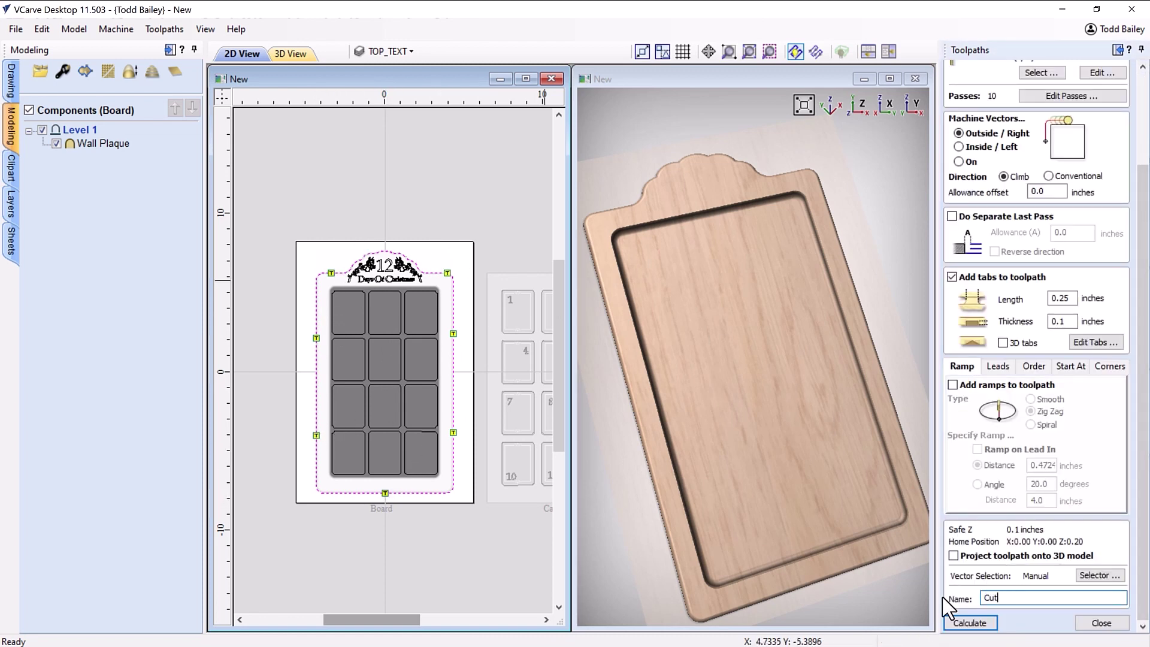
Step: Name the plaque's profile toolpath Cutout, calculate it while accepting the cut through the material, and preview it
{"action": "left_click", "coordinate": [966, 624]}
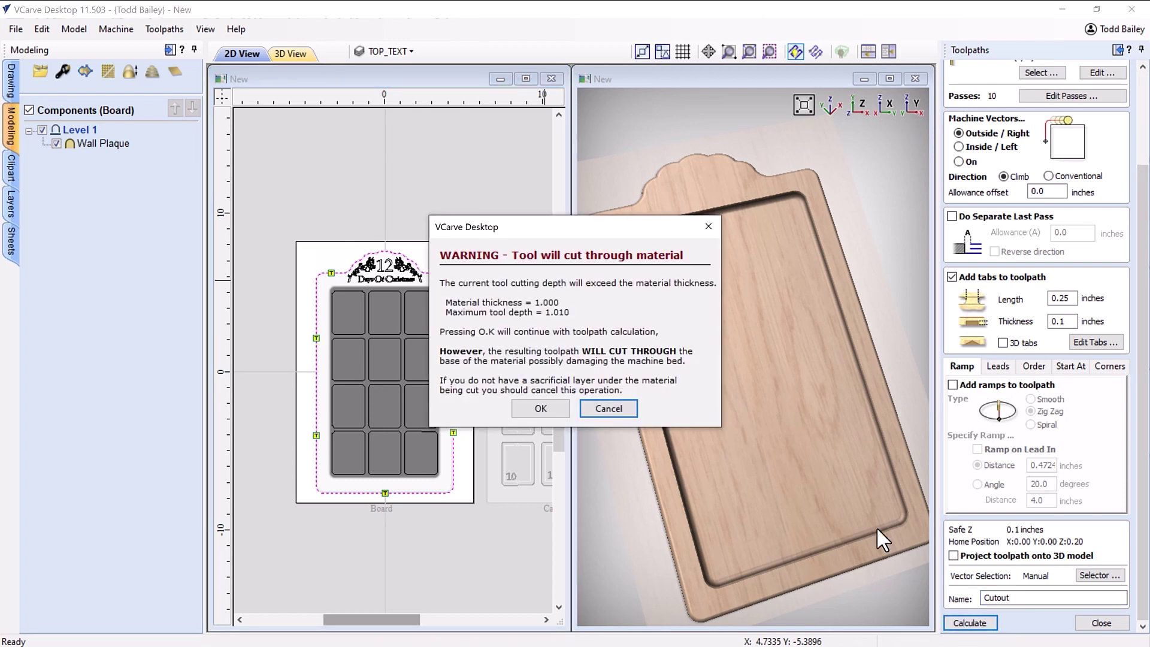
{"action": "left_click", "coordinate": [541, 409]}
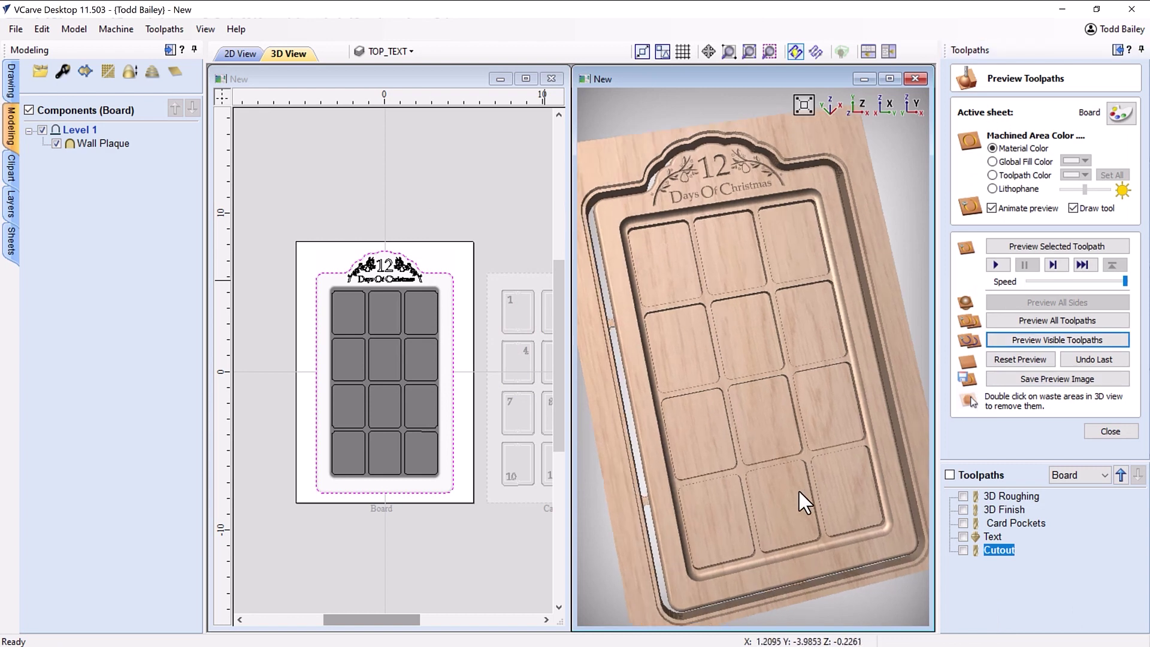
{"action": "left_click", "coordinate": [1110, 431]}
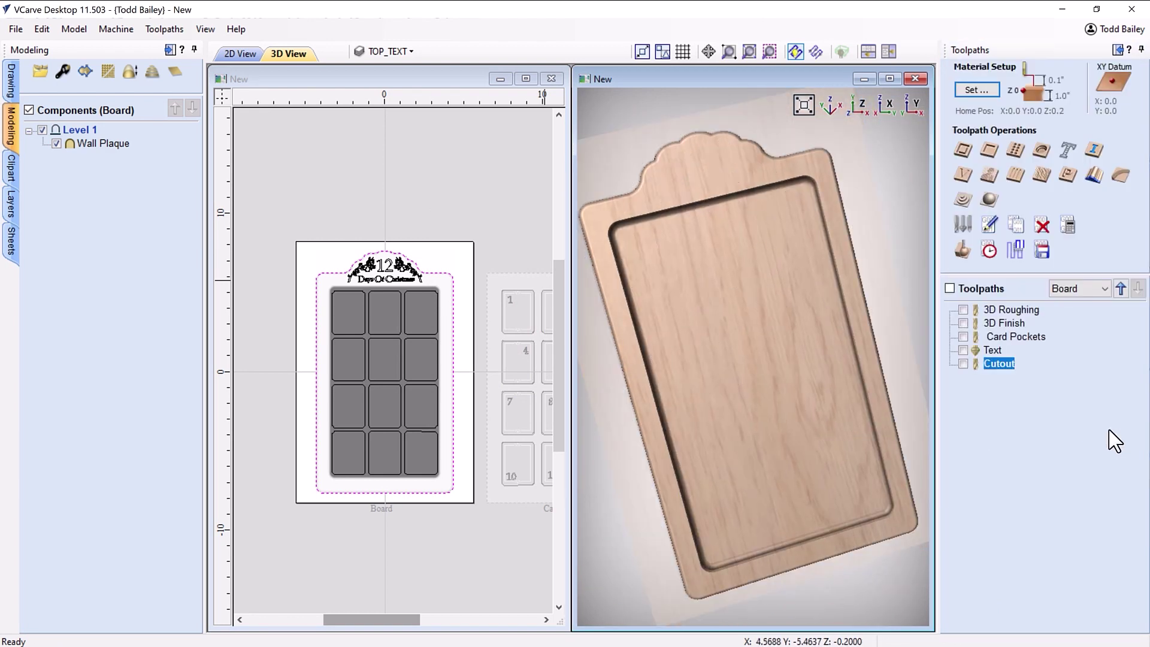